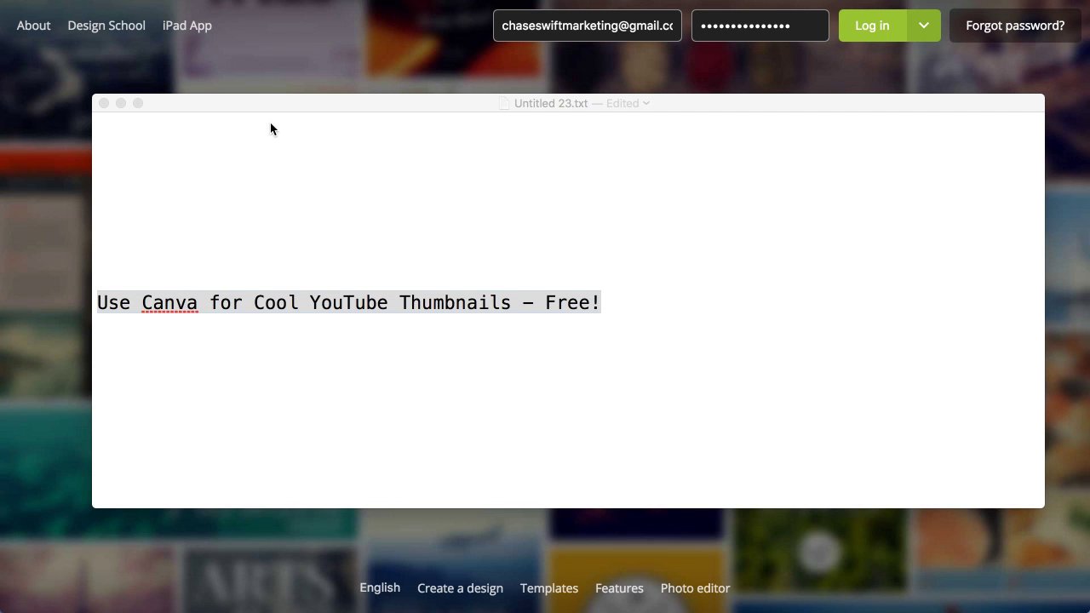
click(295, 105)
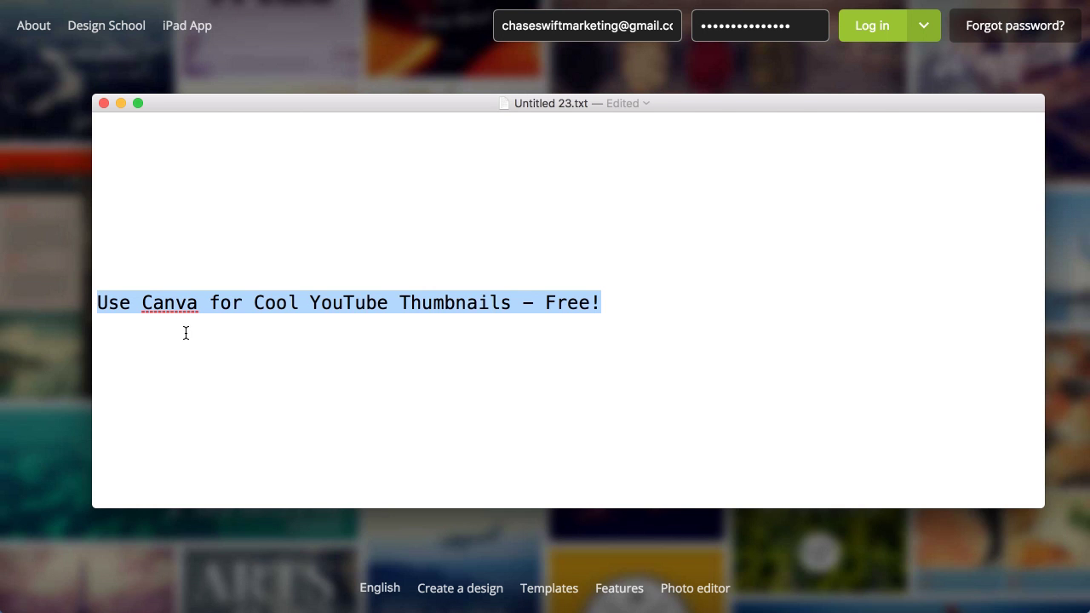
double_click(169, 292)
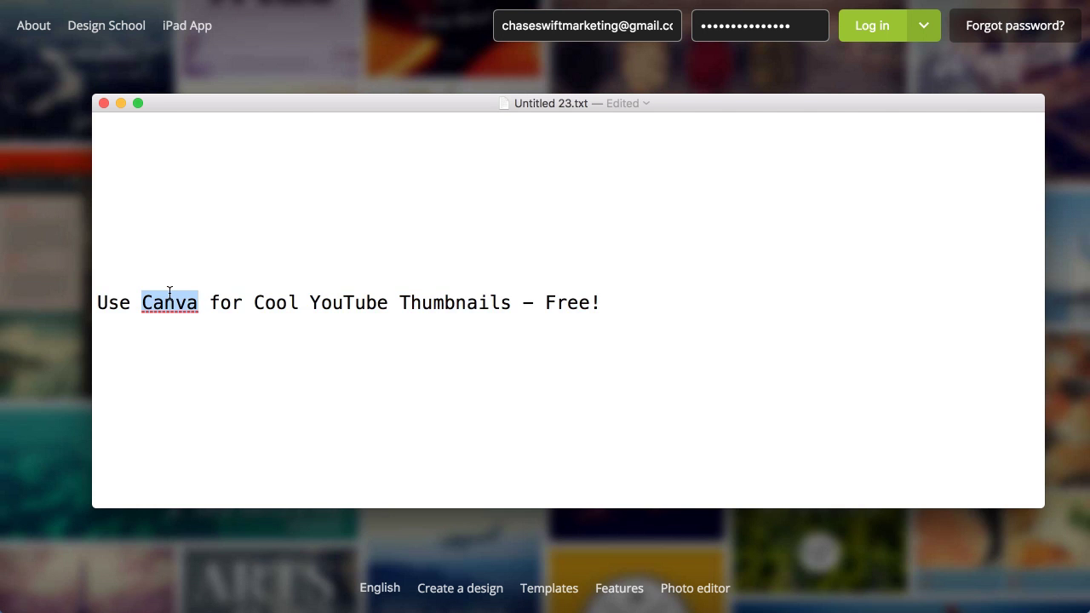
click(94, 304)
triple_click(94, 303)
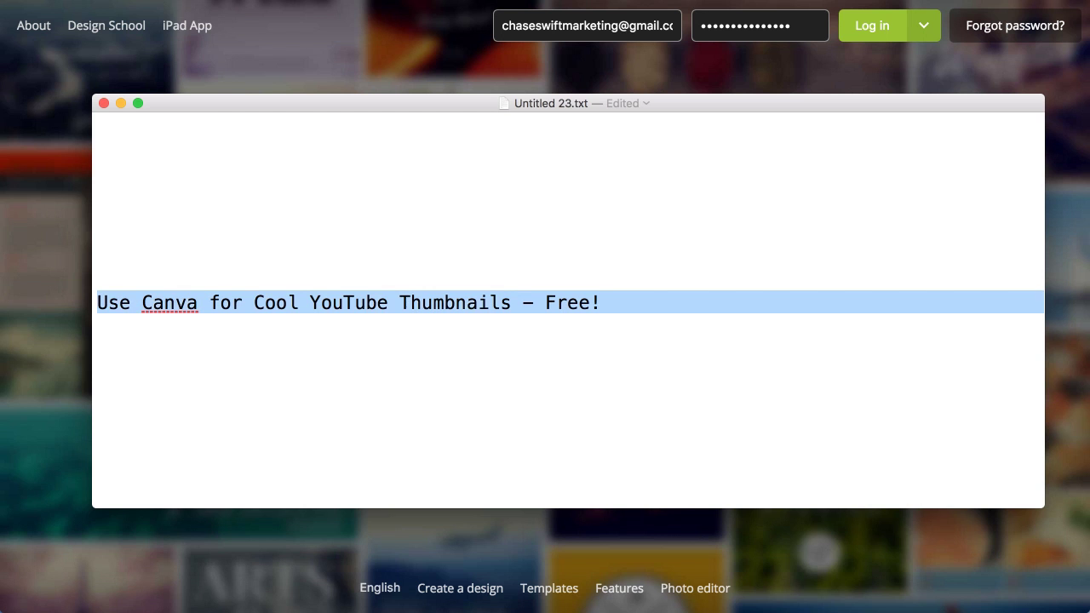
key(shift+Left)
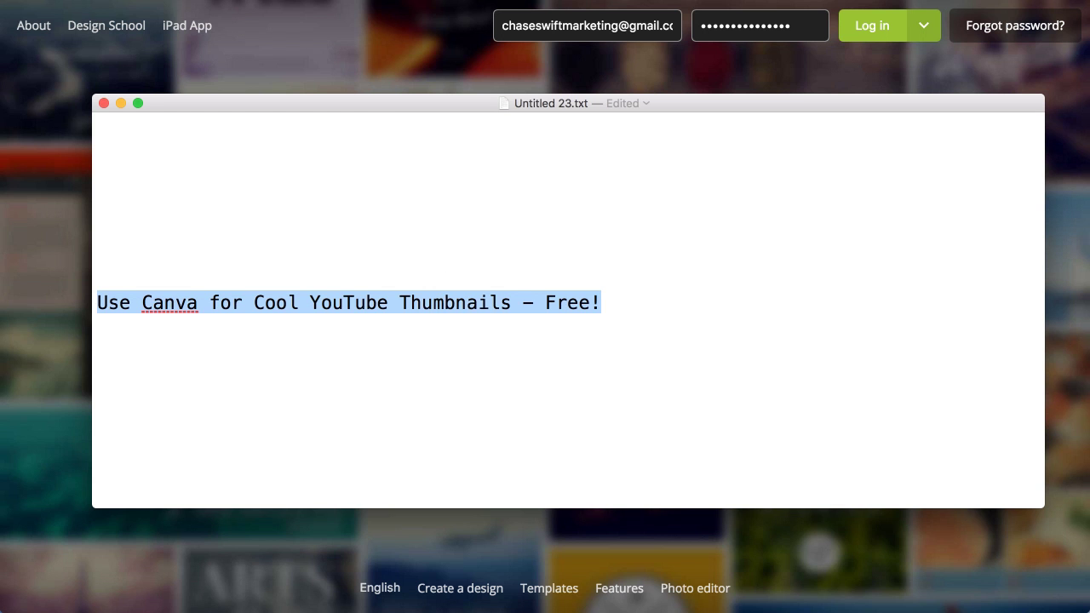
Step: Hide the text note and log in to Canva with the prefilled credentials, dismissing the offer to save the login
key(super+h)
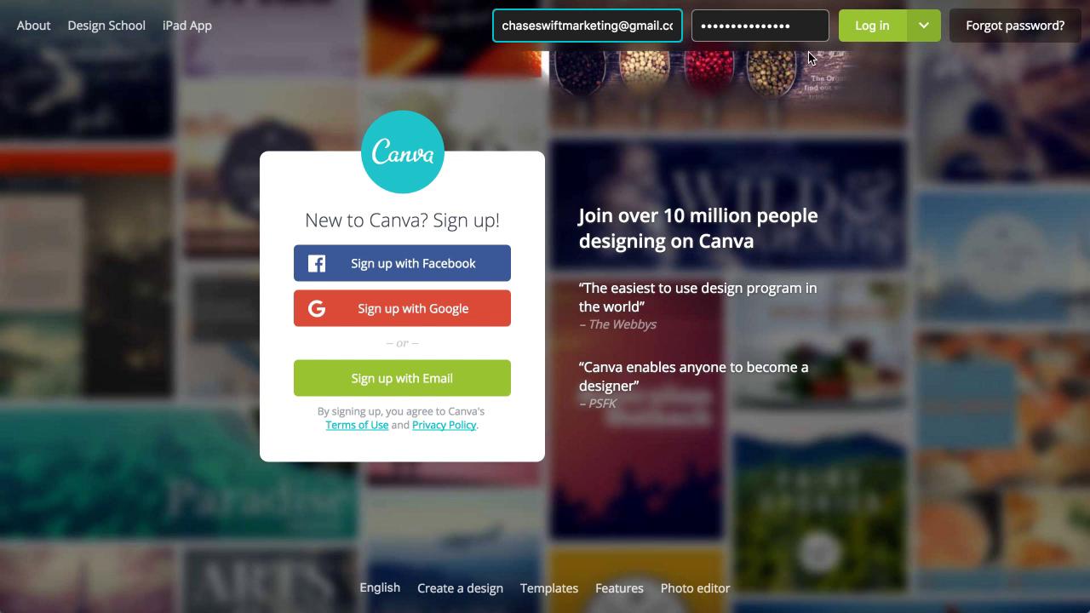
click(868, 34)
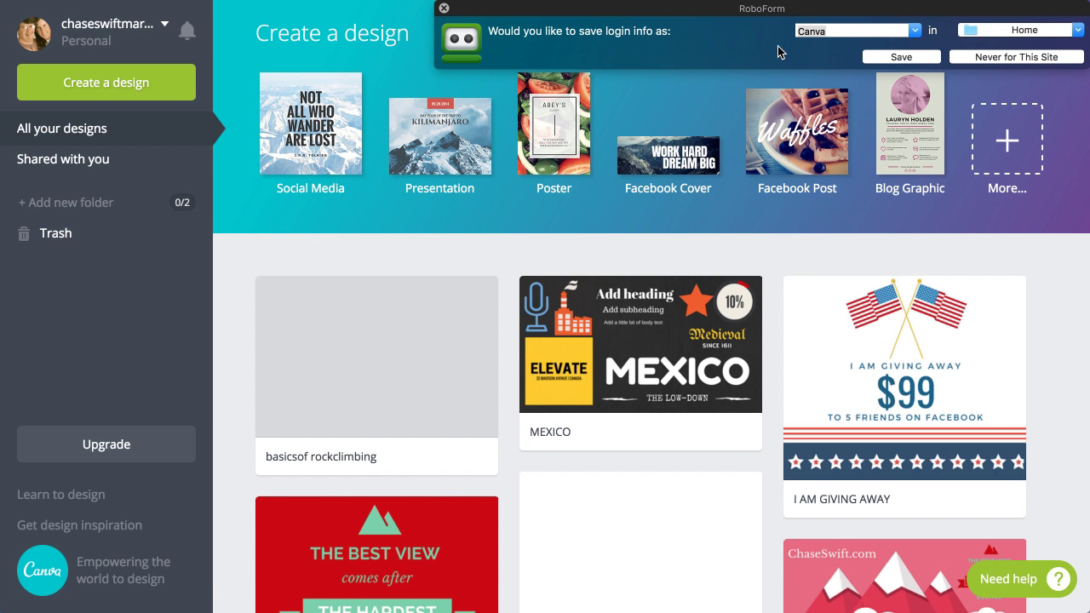
click(444, 9)
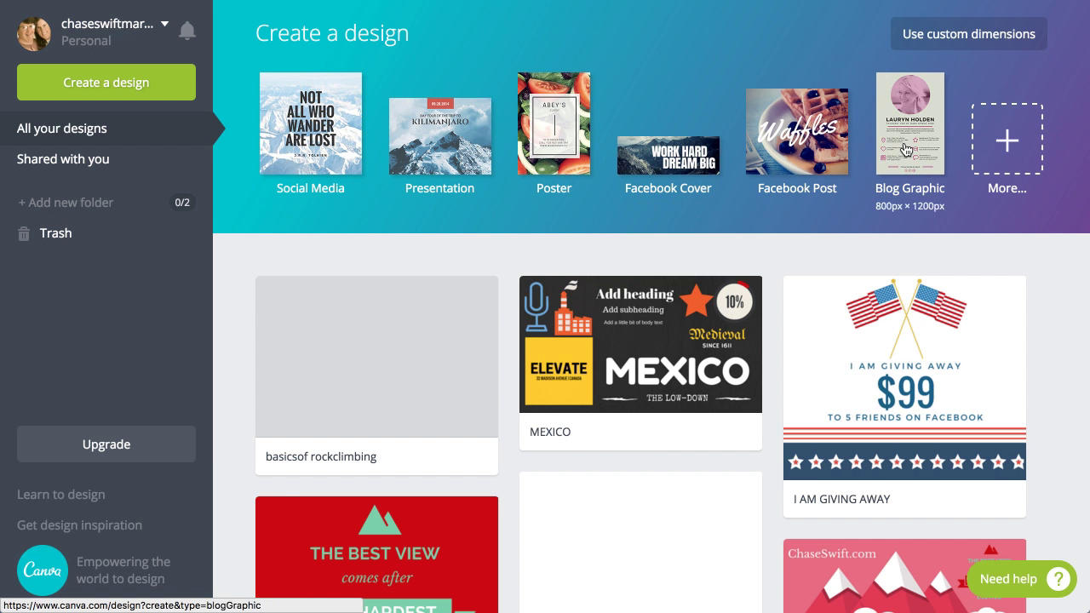
Step: Create a new design of the YouTube Thumbnail type (1280px × 720px) from the full list of design types
click(1007, 141)
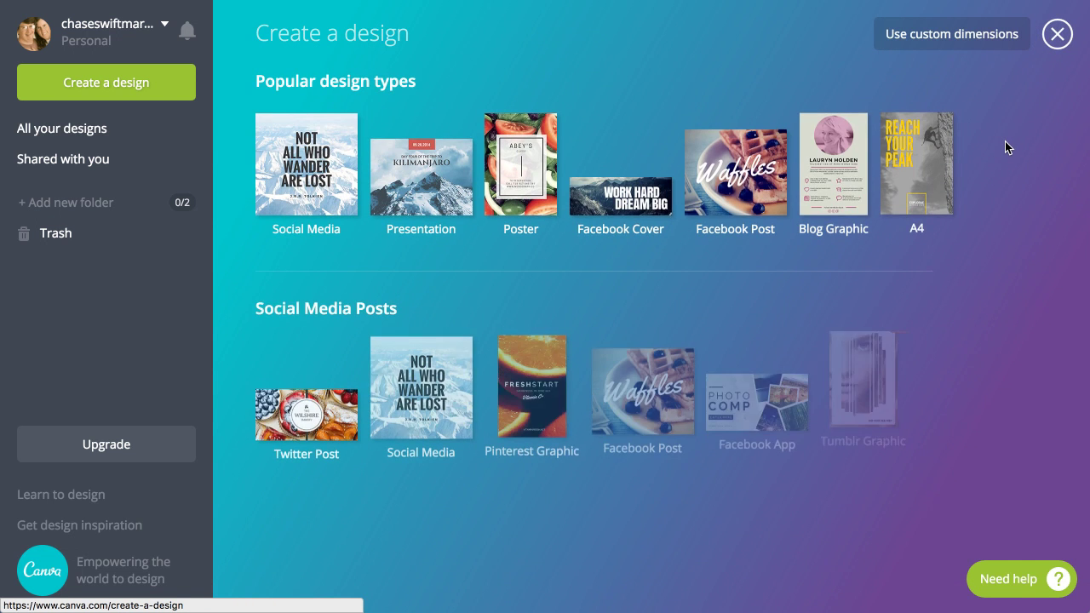
scroll(703, 294, down, 1)
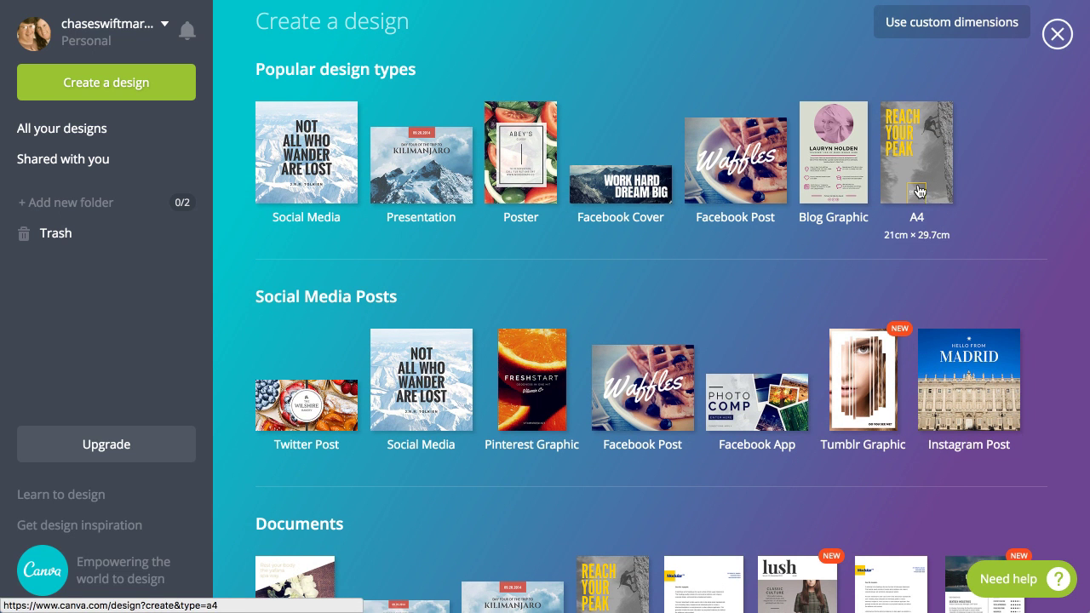
scroll(757, 363, down, 6)
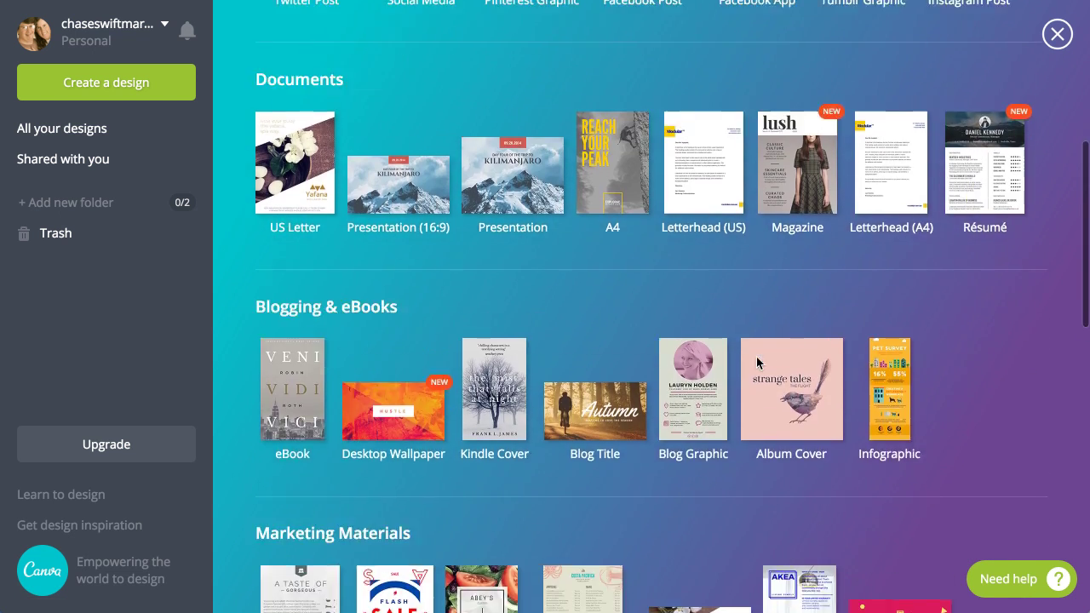
scroll(756, 362, down, 6)
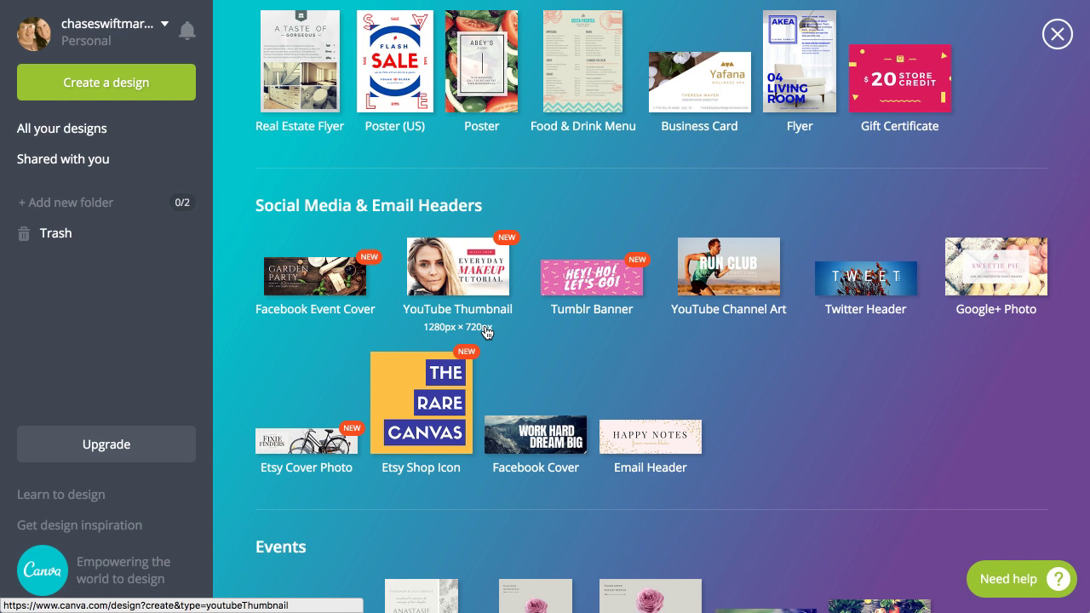
click(475, 261)
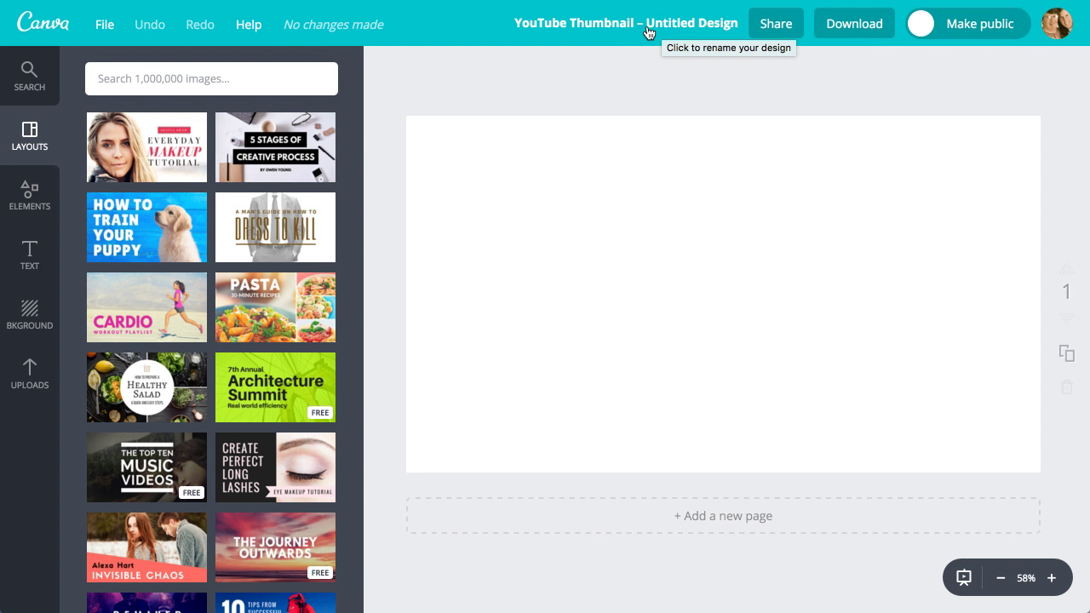
Step: Look through the available YouTube thumbnail layouts, comparing the free and paid ones
scroll(254, 279, down, 5)
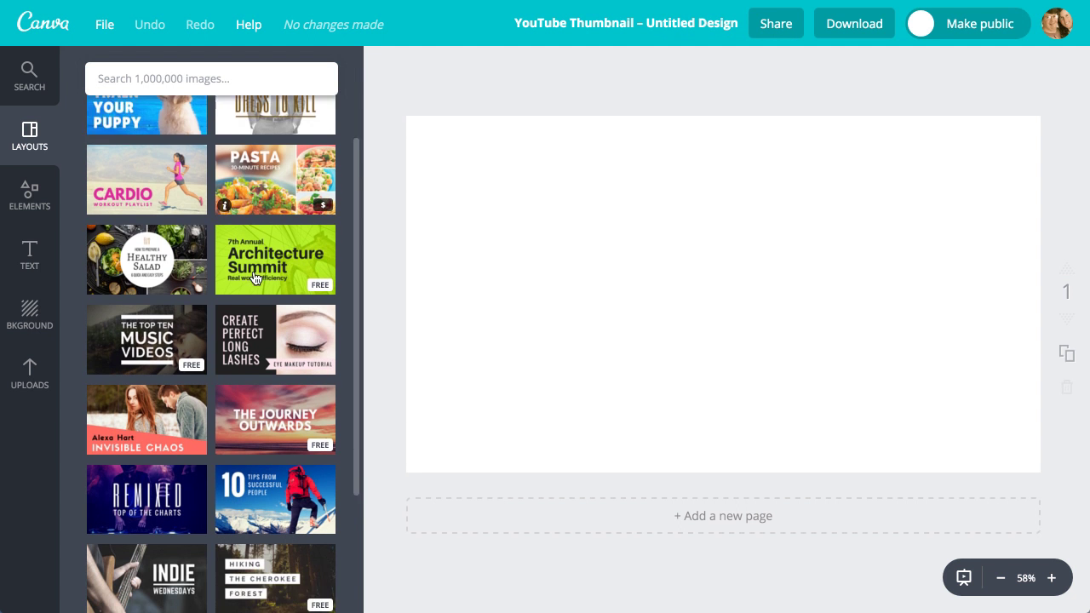
scroll(253, 278, down, 7)
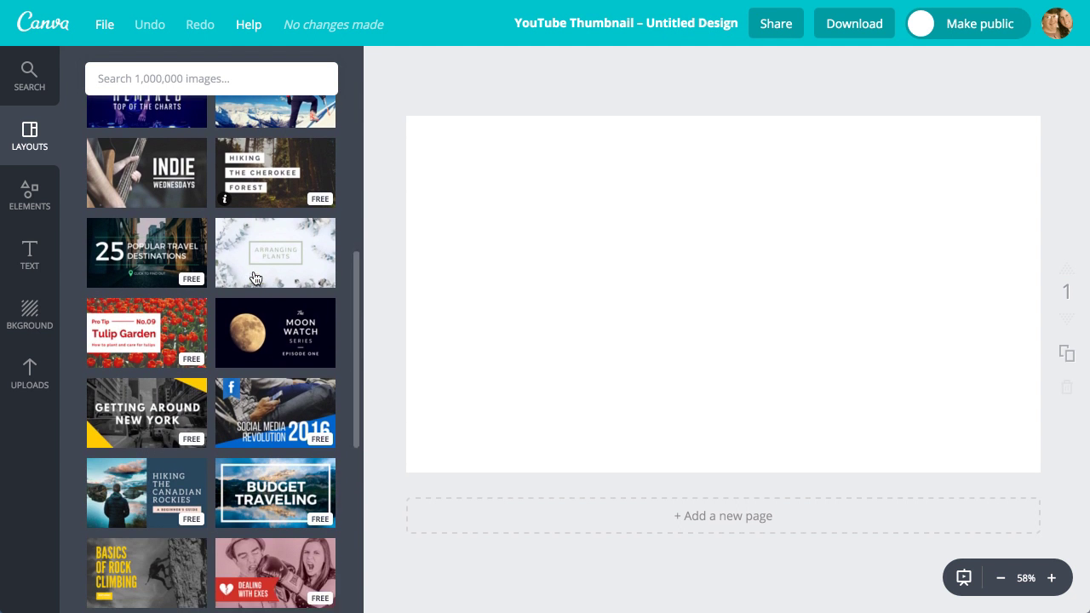
scroll(253, 278, down, 3)
scroll(254, 278, up, 4)
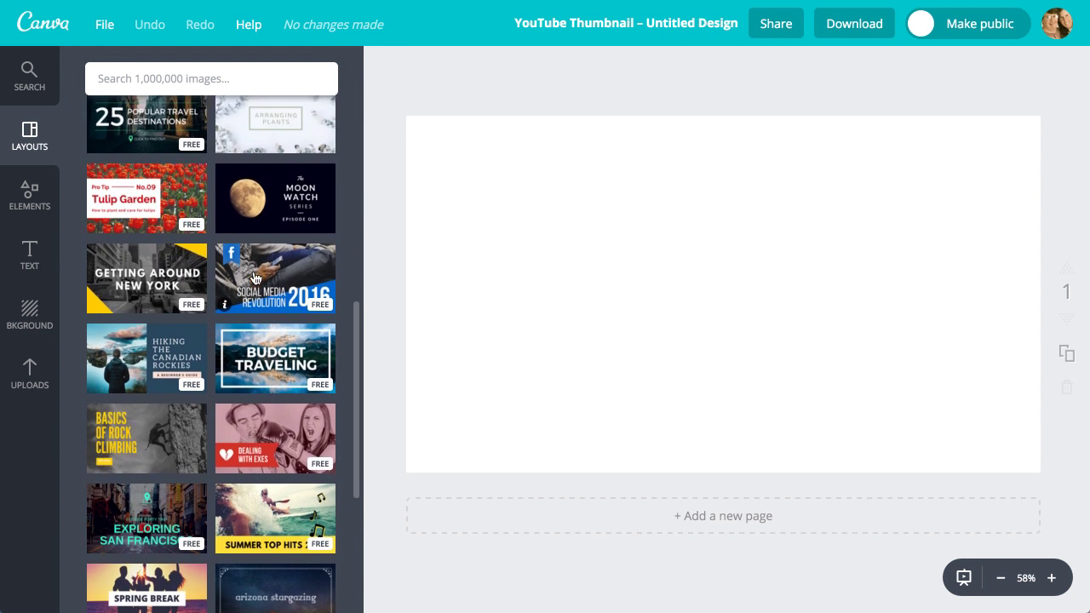
scroll(254, 279, up, 1)
scroll(253, 278, down, 2)
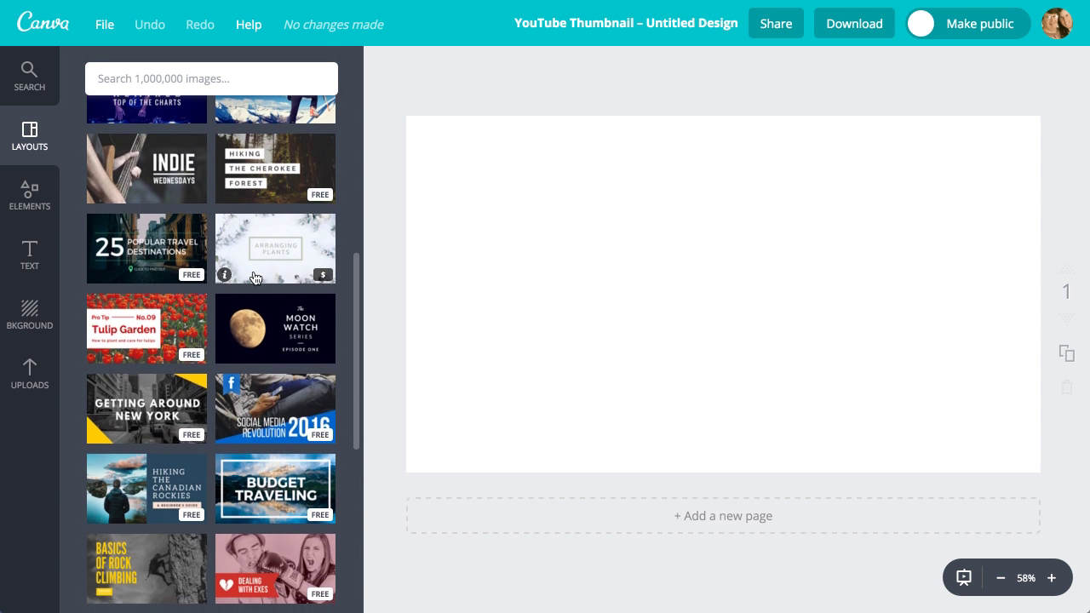
scroll(253, 278, down, 4)
scroll(254, 279, down, 7)
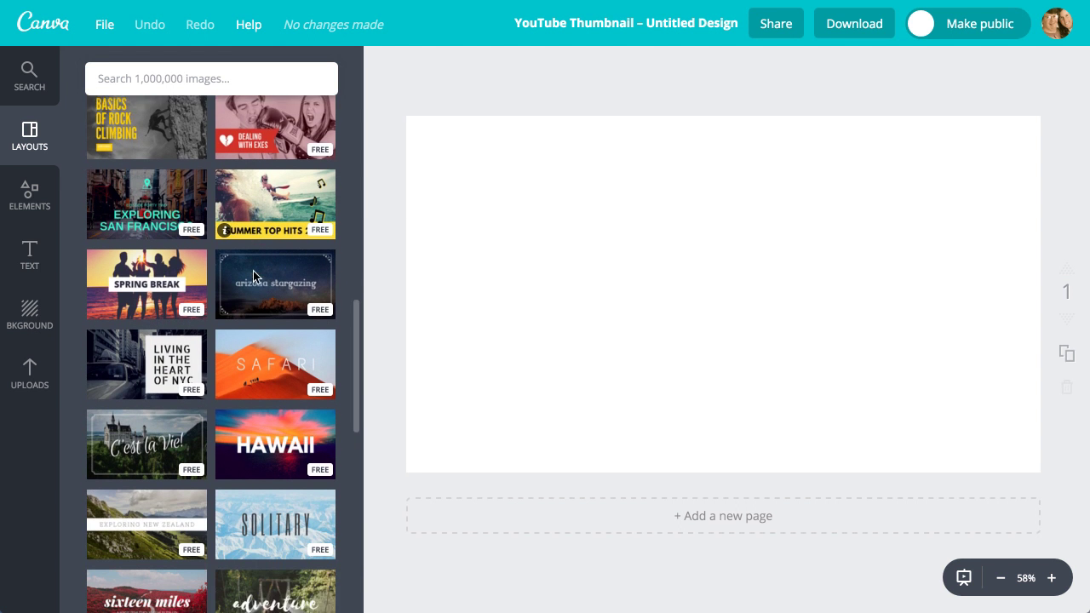
mouse_move(146, 231)
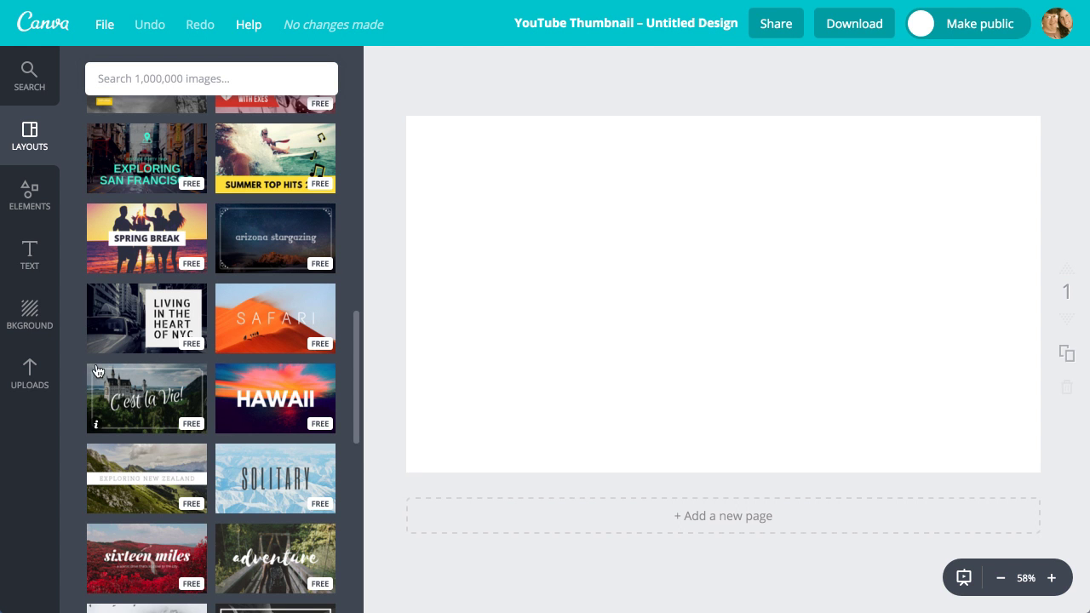
scroll(274, 461, down, 3)
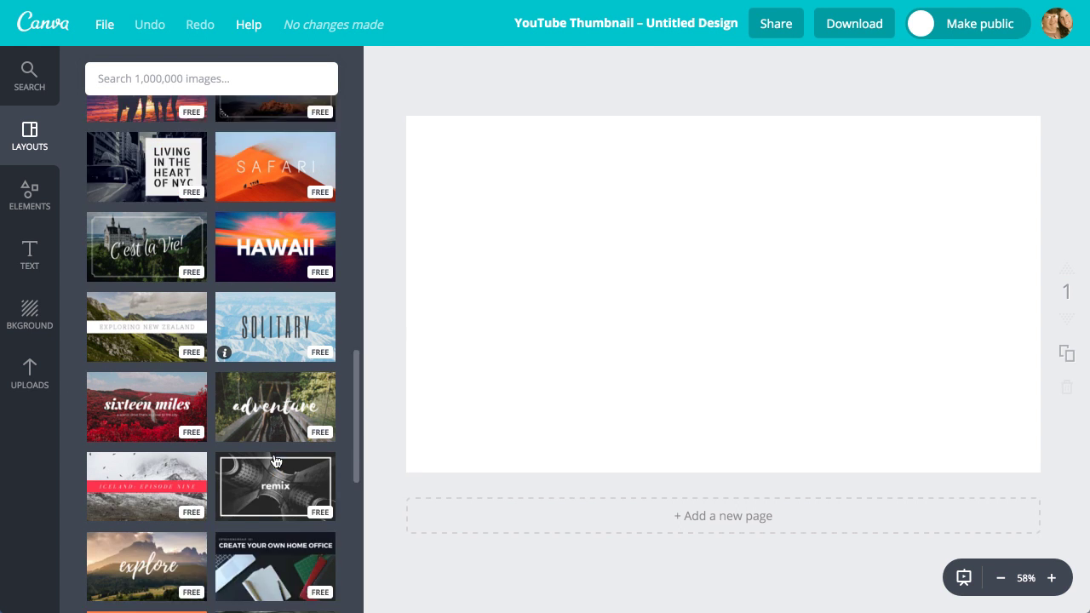
scroll(271, 412, down, 1)
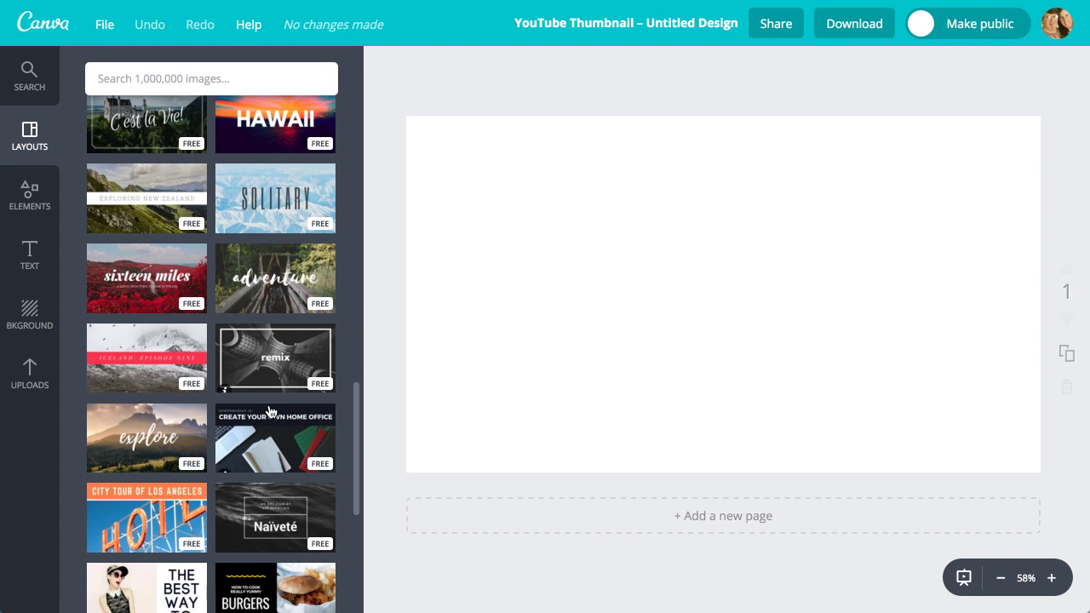
scroll(271, 412, down, 2)
scroll(271, 412, up, 4)
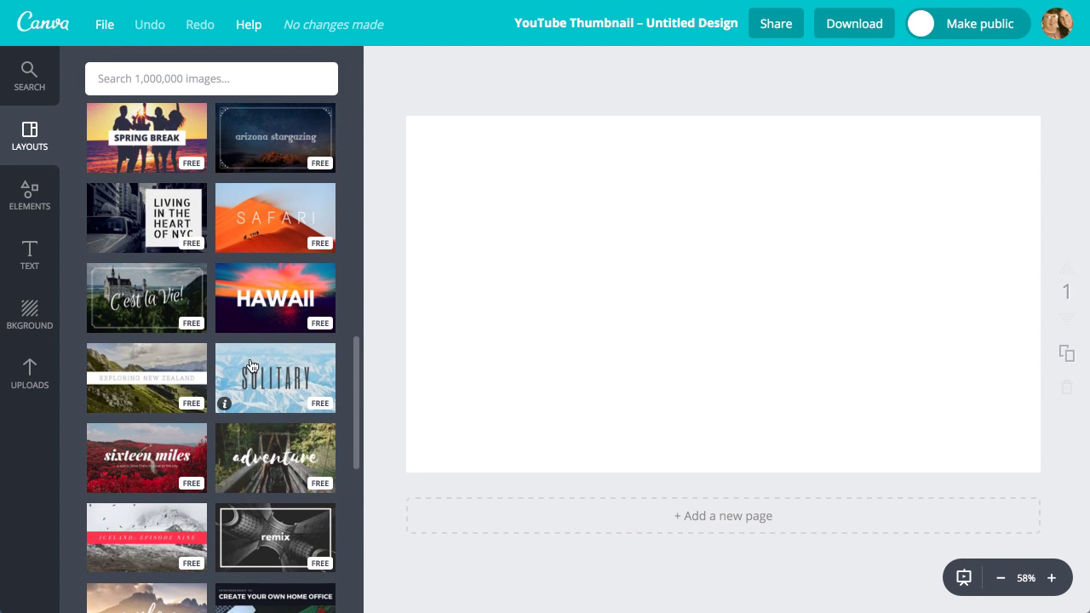
scroll(274, 393, up, 3)
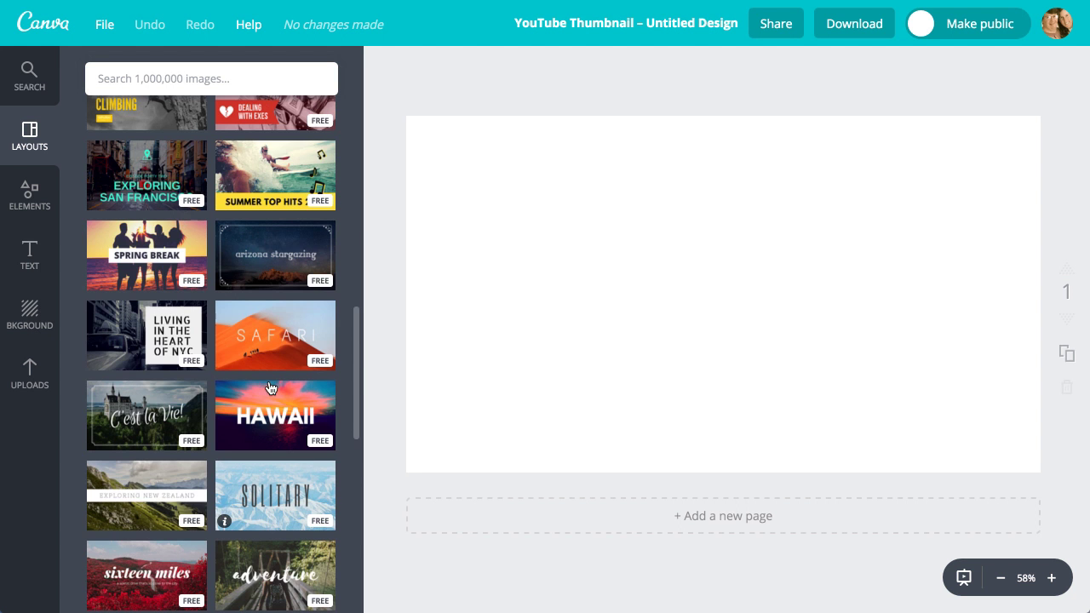
scroll(270, 419, up, 4)
scroll(271, 419, up, 10)
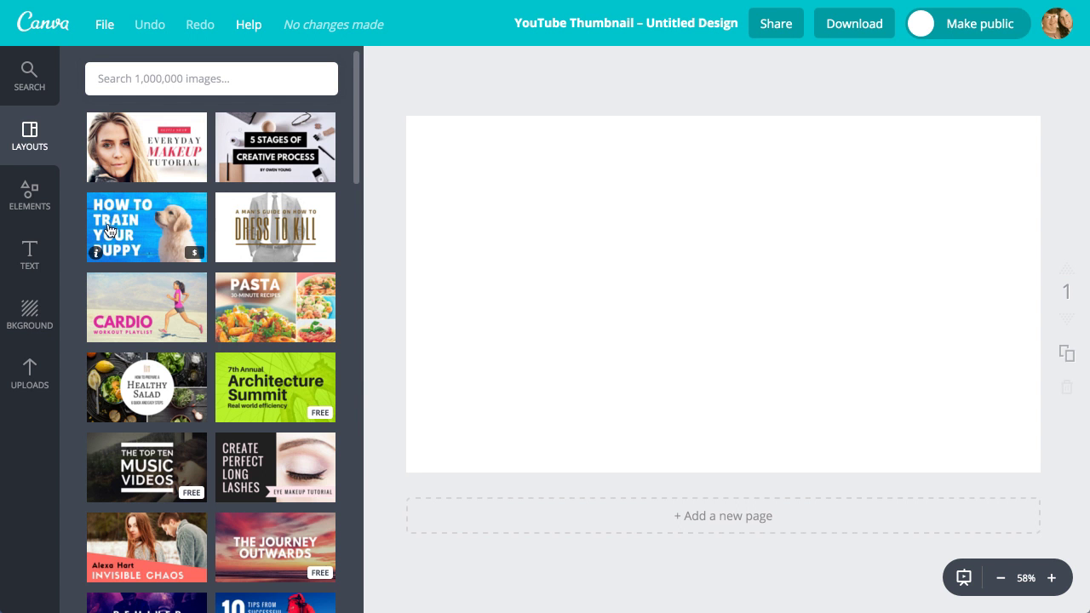
Step: Apply the "How to Train Your Puppy" layout to the blank thumbnail page
click(126, 223)
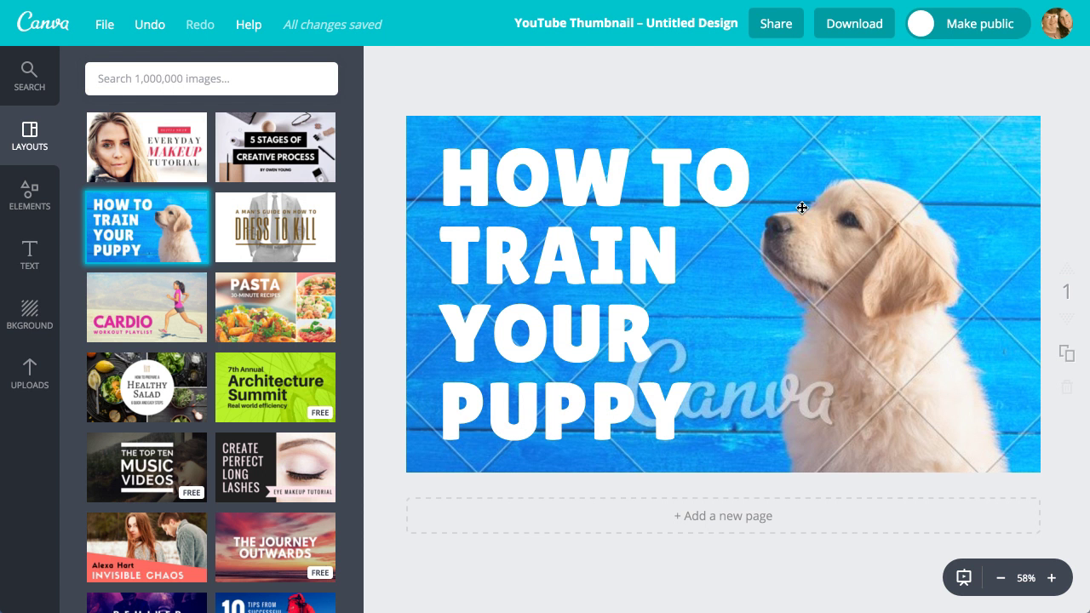
Step: Shift the puppy photo slightly to the right, bring it in front of the title text and send it back behind
drag(791, 188, 830, 182)
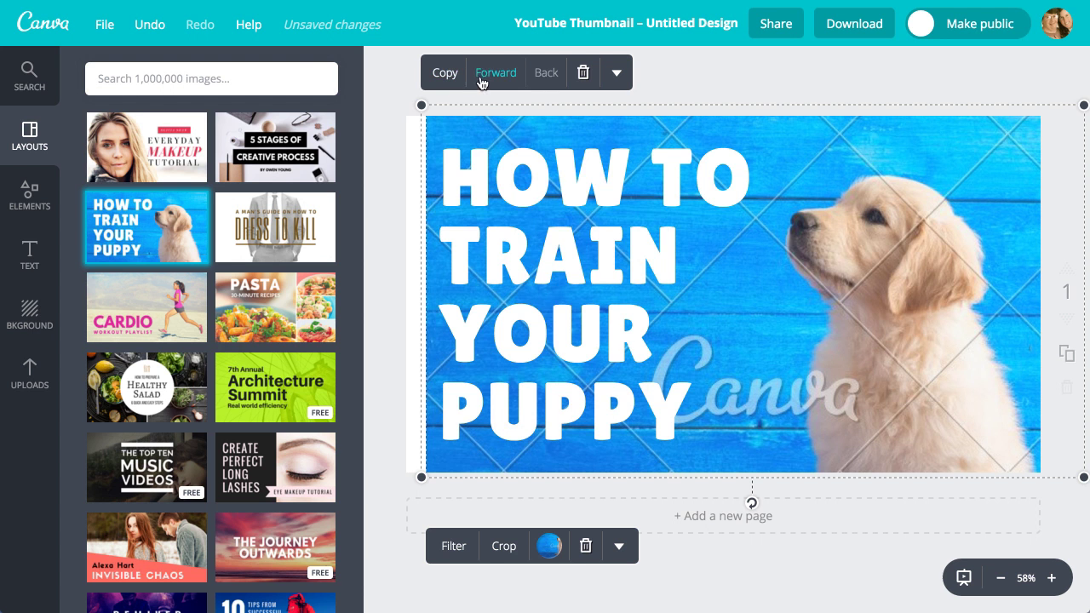
click(491, 76)
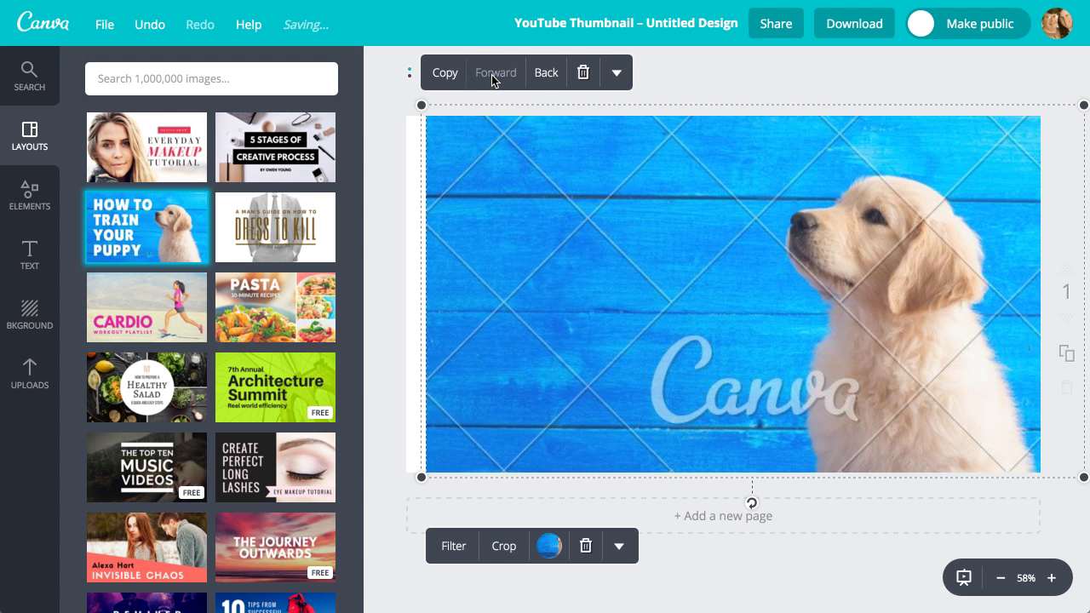
click(547, 78)
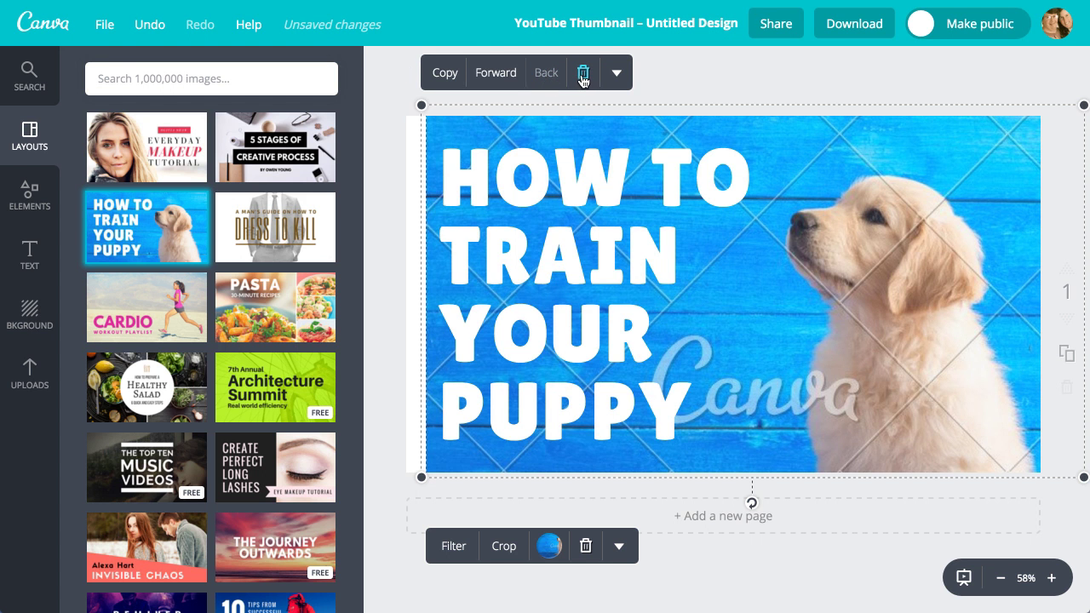
Step: Delete the puppy photo and apply the free teal background with diagonal stripes behind the title
click(584, 75)
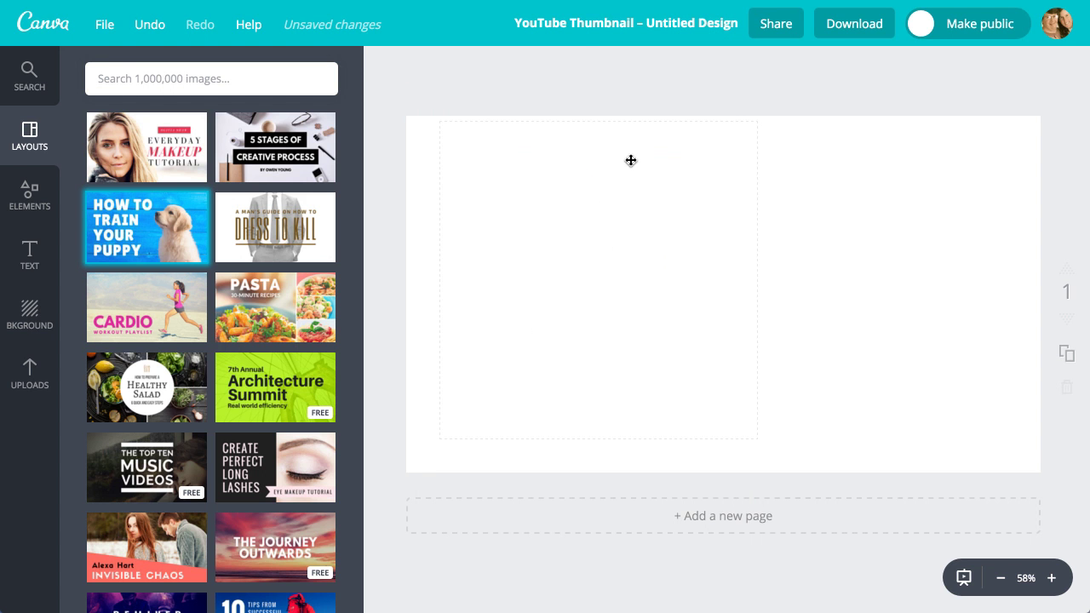
click(38, 313)
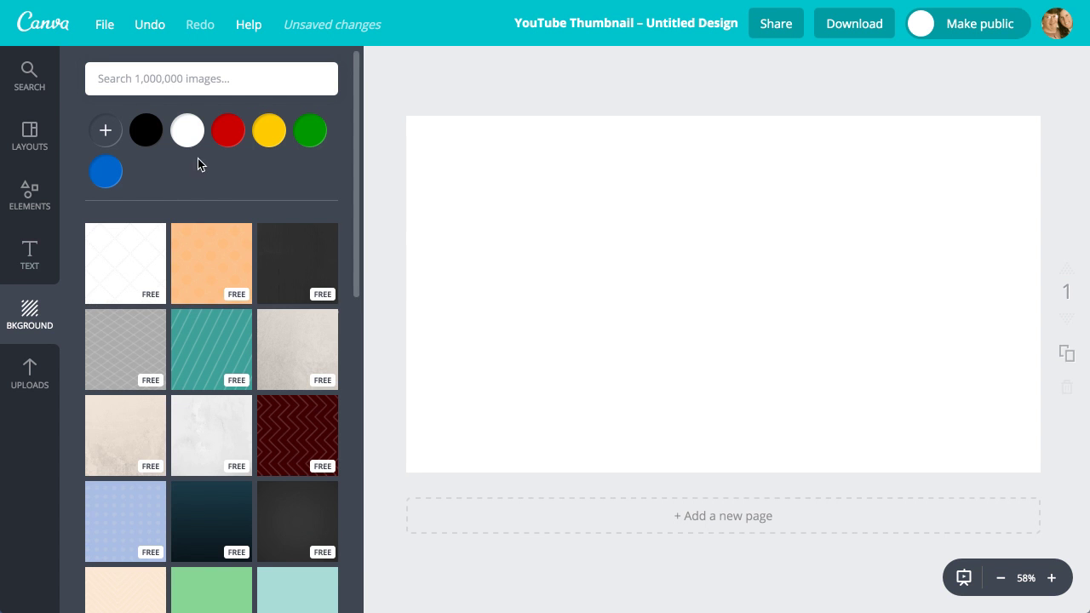
click(219, 349)
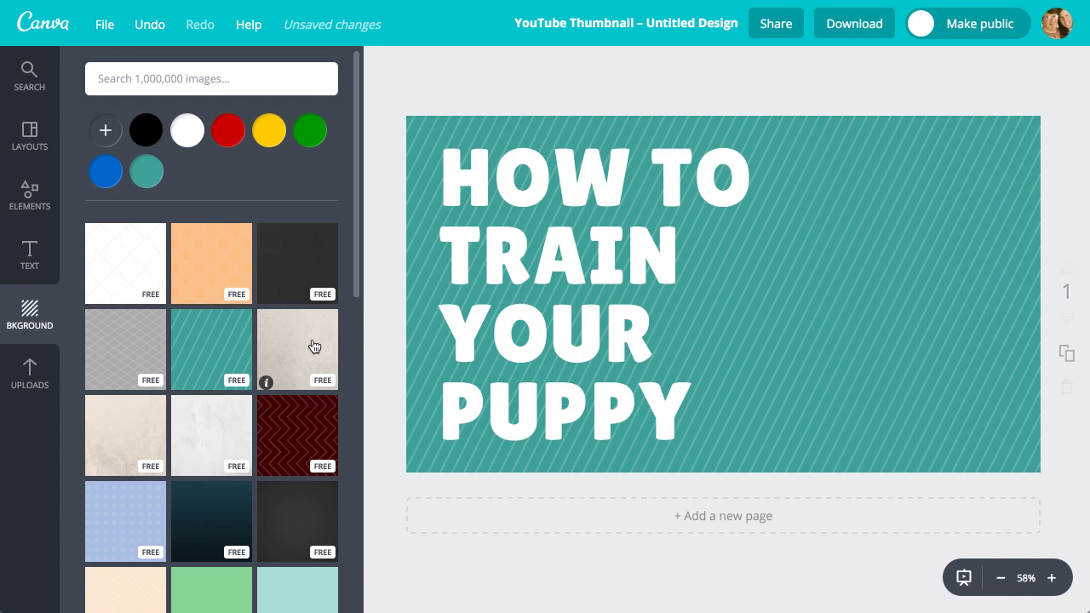
Step: Try the dark red zigzag, light blue dotted and orange circle backgrounds, and return to the teal diagonal-striped one
click(303, 428)
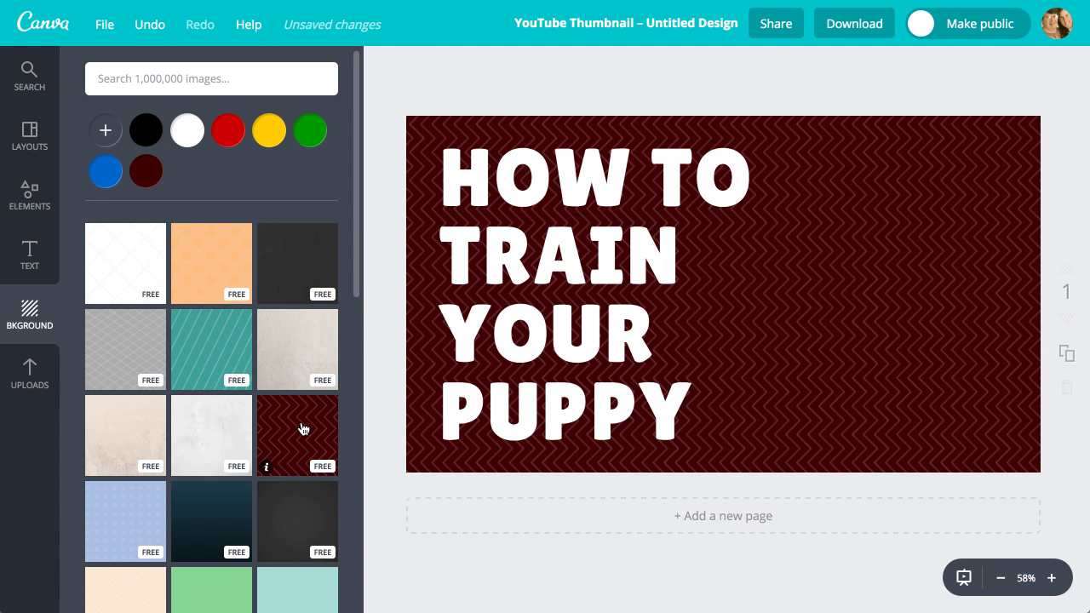
click(137, 509)
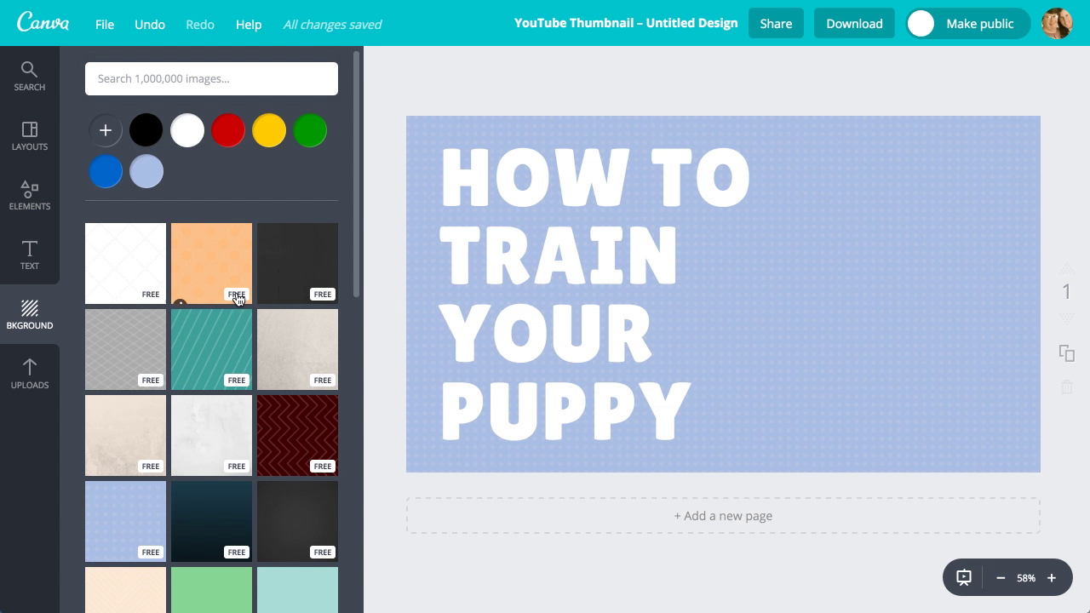
click(219, 249)
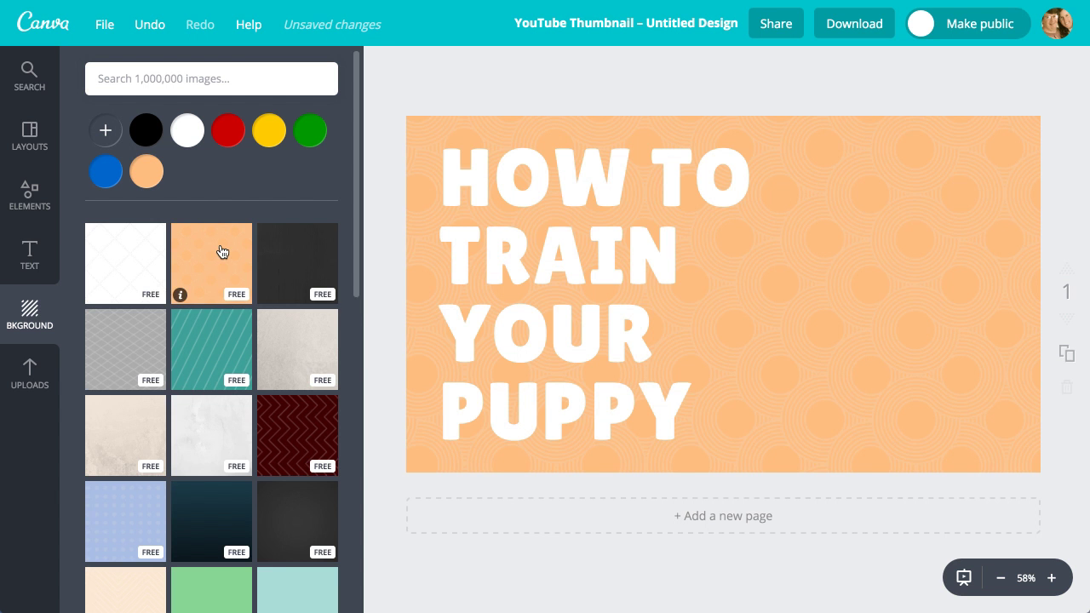
click(299, 432)
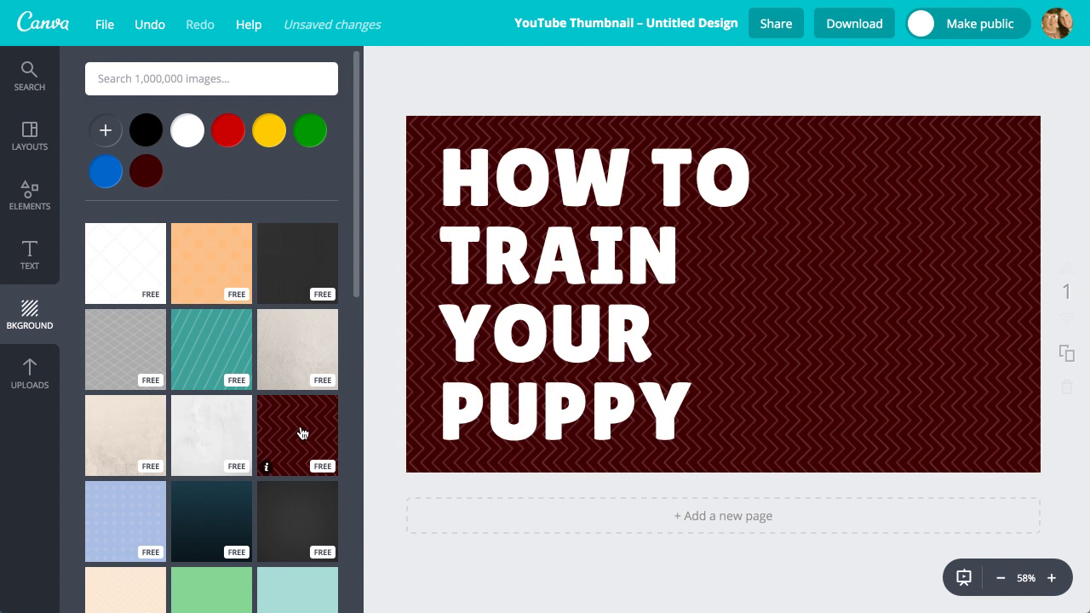
click(225, 347)
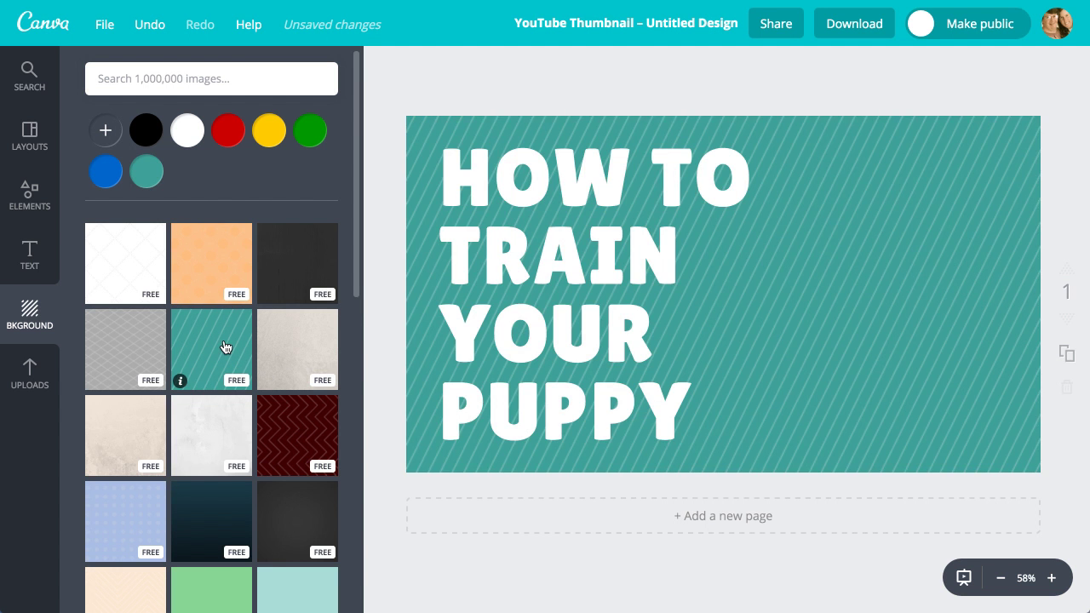
Step: Apply the free dark red zigzag background to the thumbnail
click(306, 441)
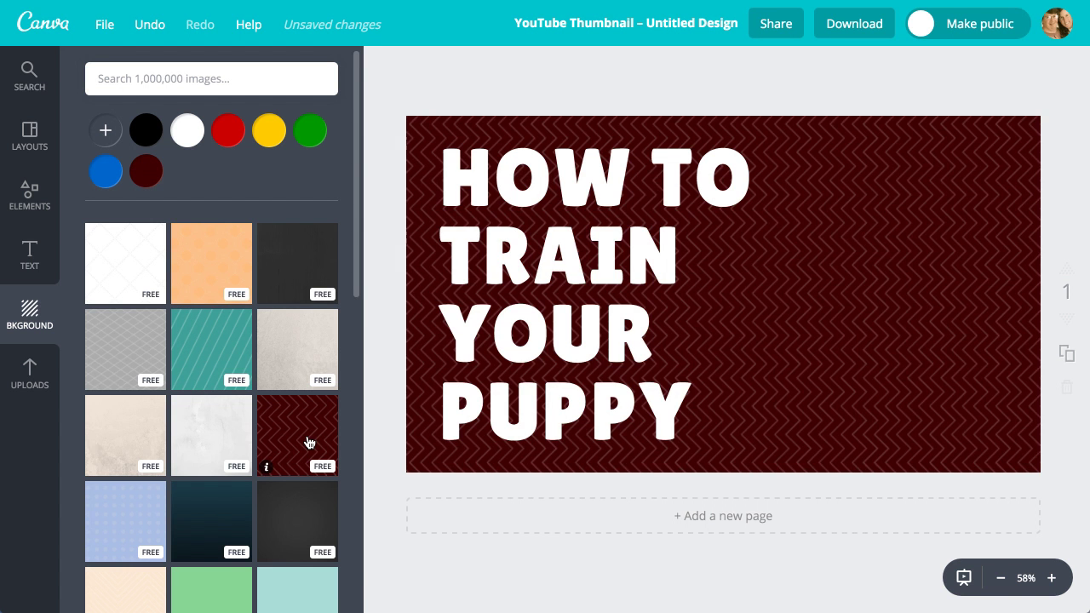
Step: Copy the line from Untitled 23.txt and replace the thumbnail's title text with "Use Canva for Cool YouTube Thumbnails – Free!"
key(super+Tab)
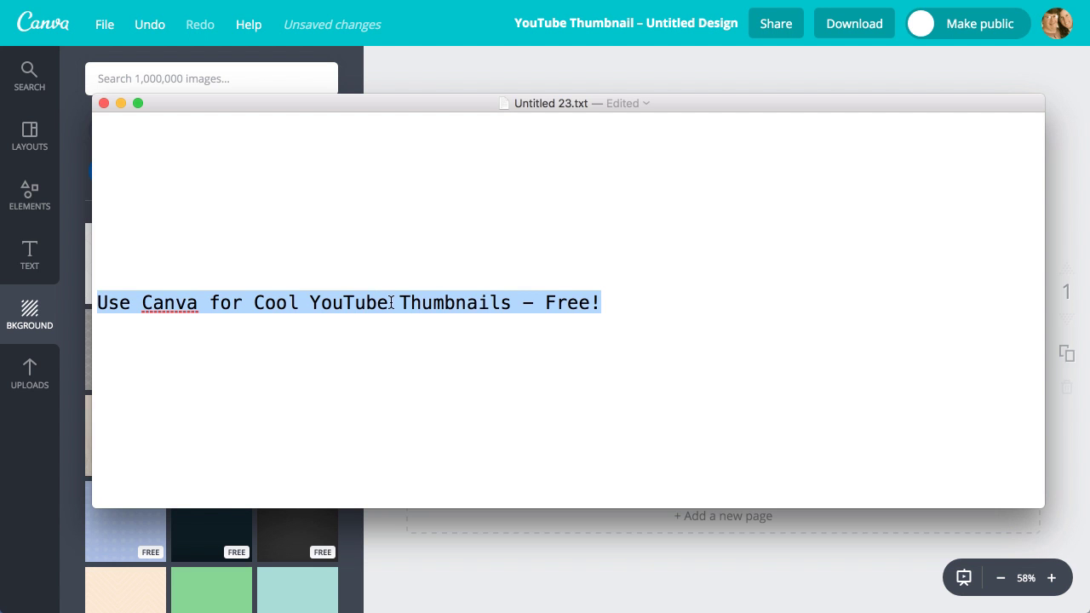
key(super+Tab)
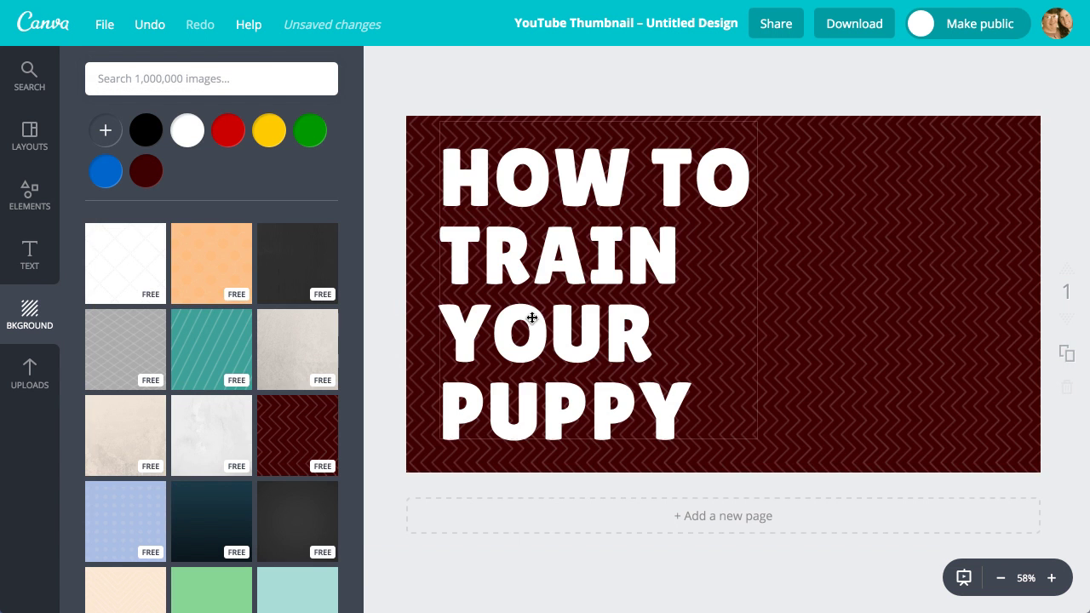
click(567, 263)
double_click(568, 265)
click(567, 264)
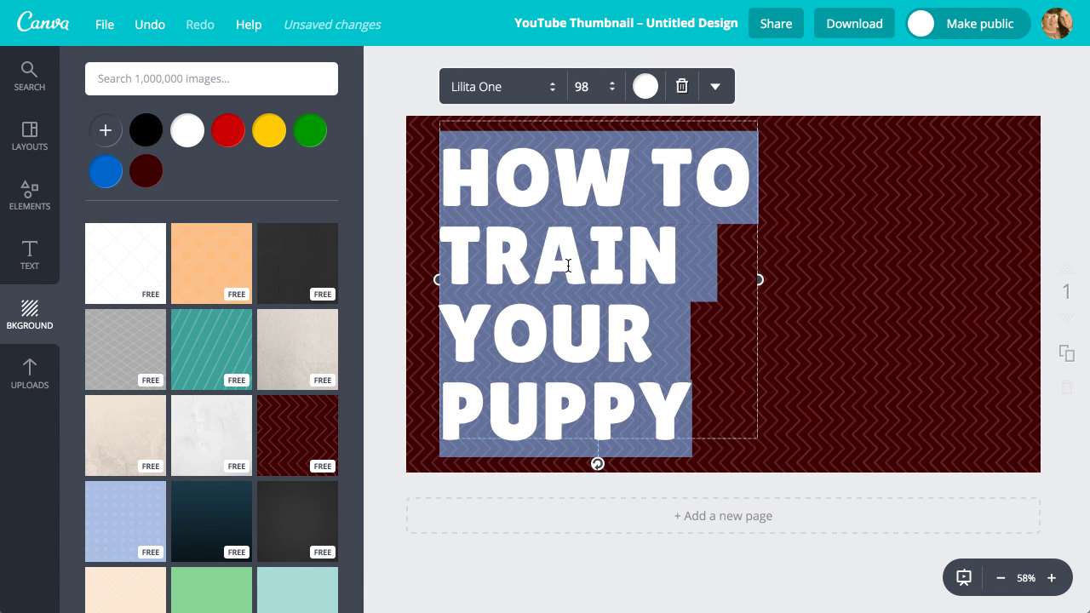
text(USE CANVA FOR COOL YOUTUBE)
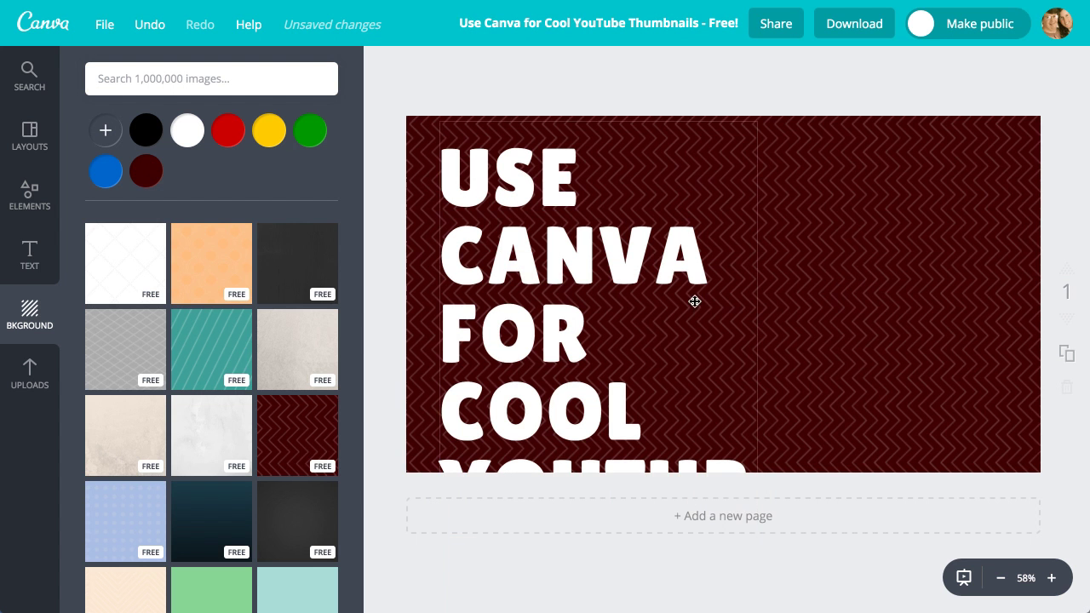
Step: Widen the title's text box almost to the thumbnail's right edge and delete "– Free!" from the end of the title
click(703, 307)
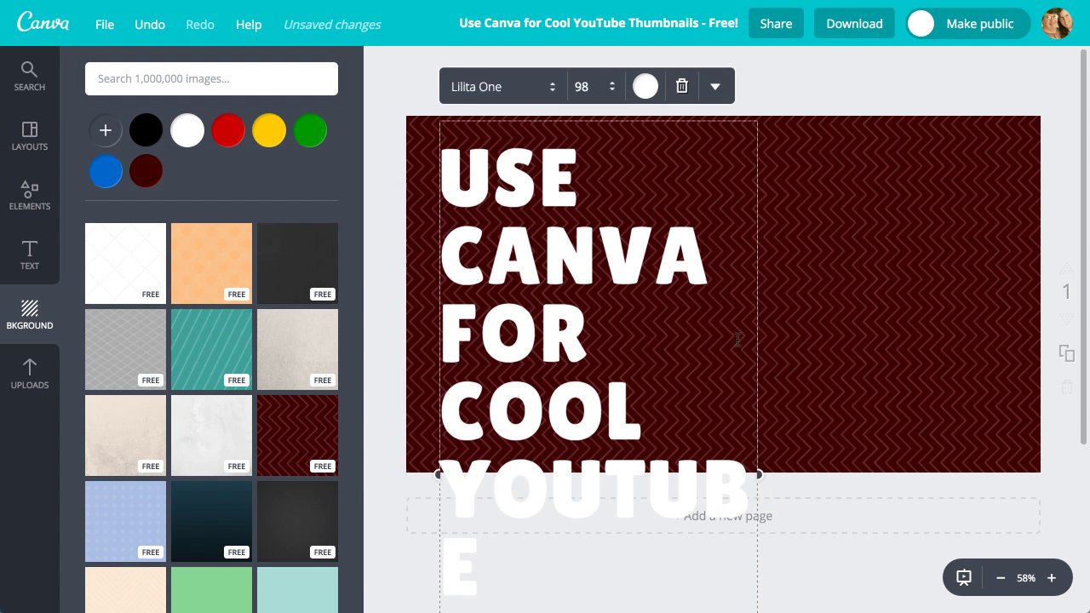
drag(758, 473, 1033, 449)
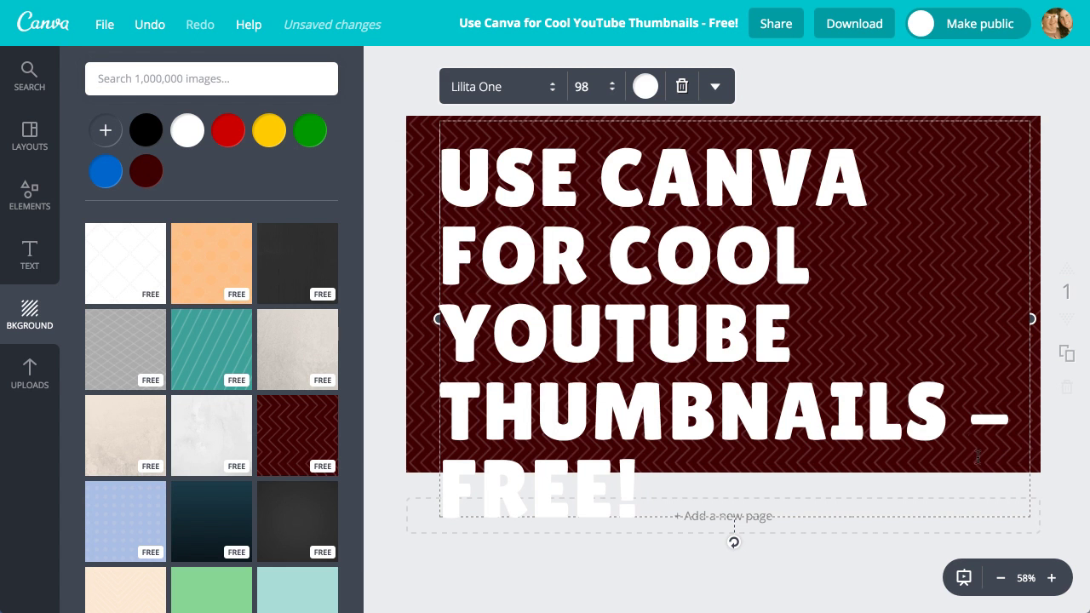
drag(965, 419, 1004, 461)
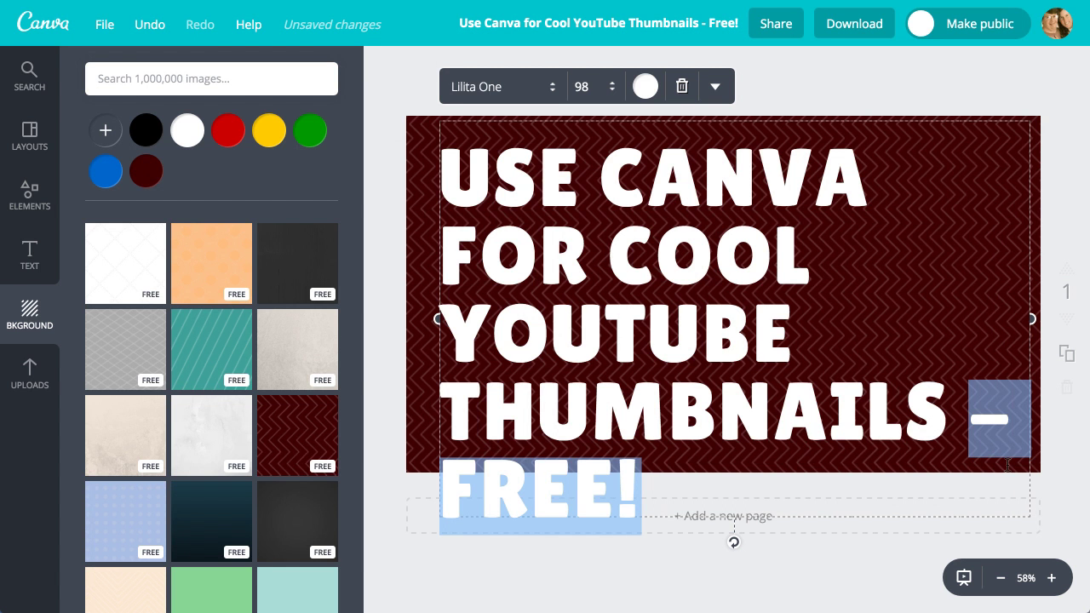
key(BackSpace)
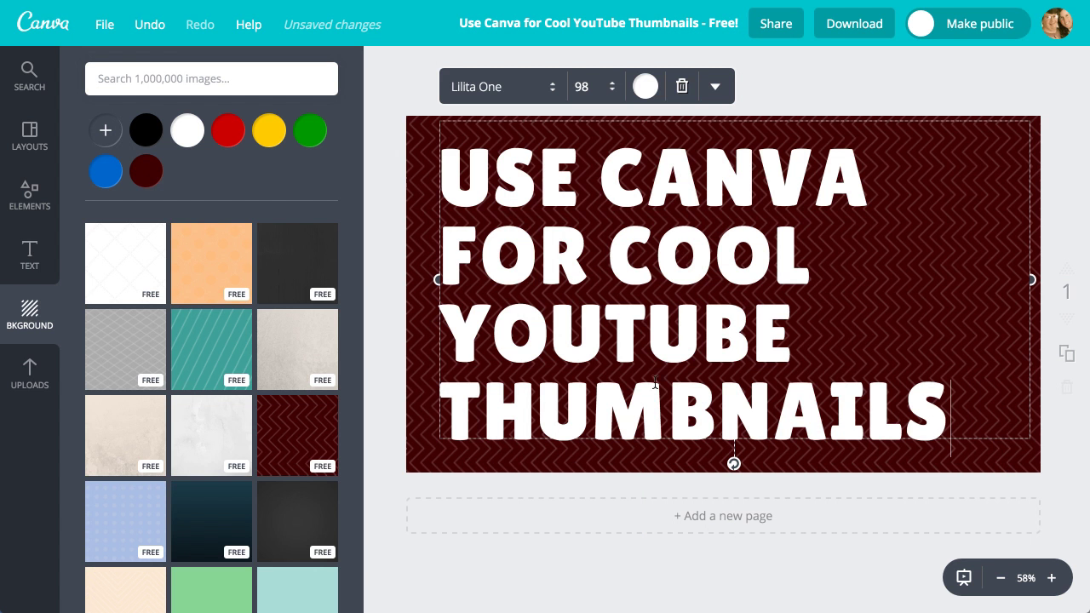
click(377, 244)
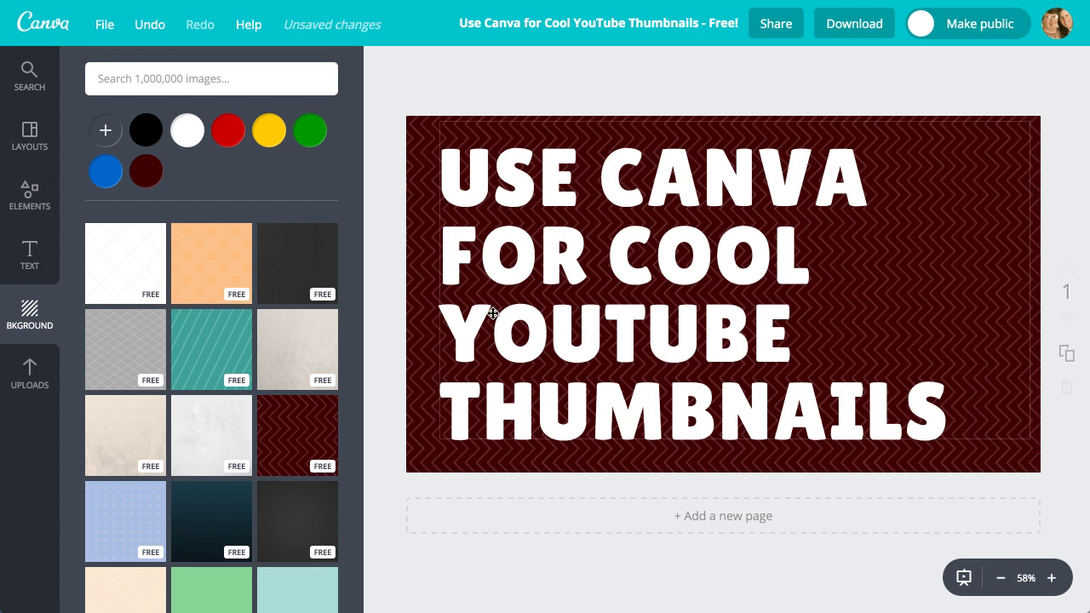
Step: Shift the title slightly to the left on the thumbnail
drag(587, 323, 580, 322)
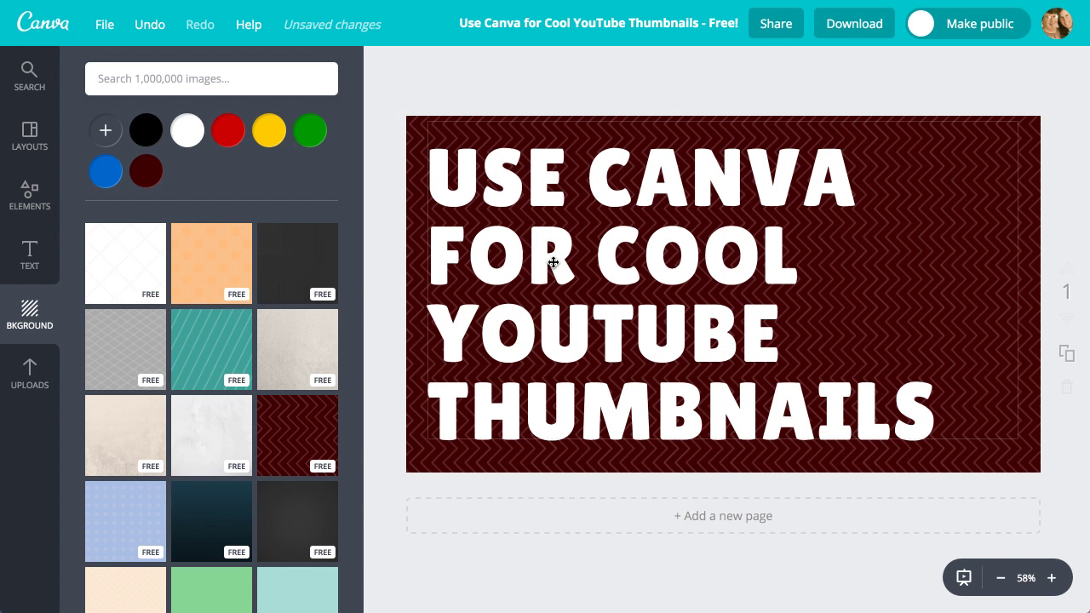
click(506, 178)
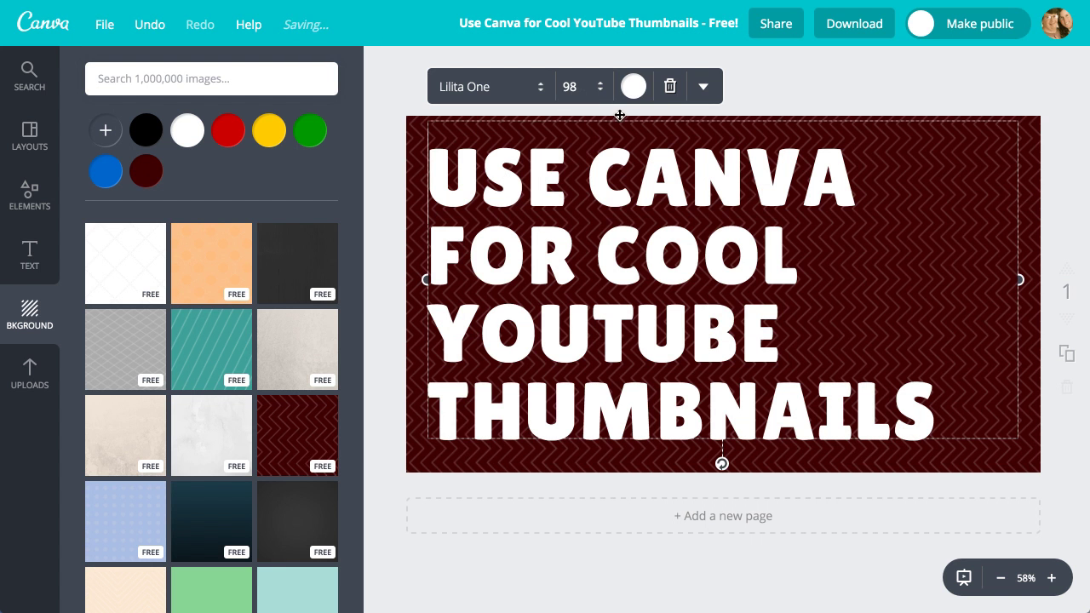
click(780, 87)
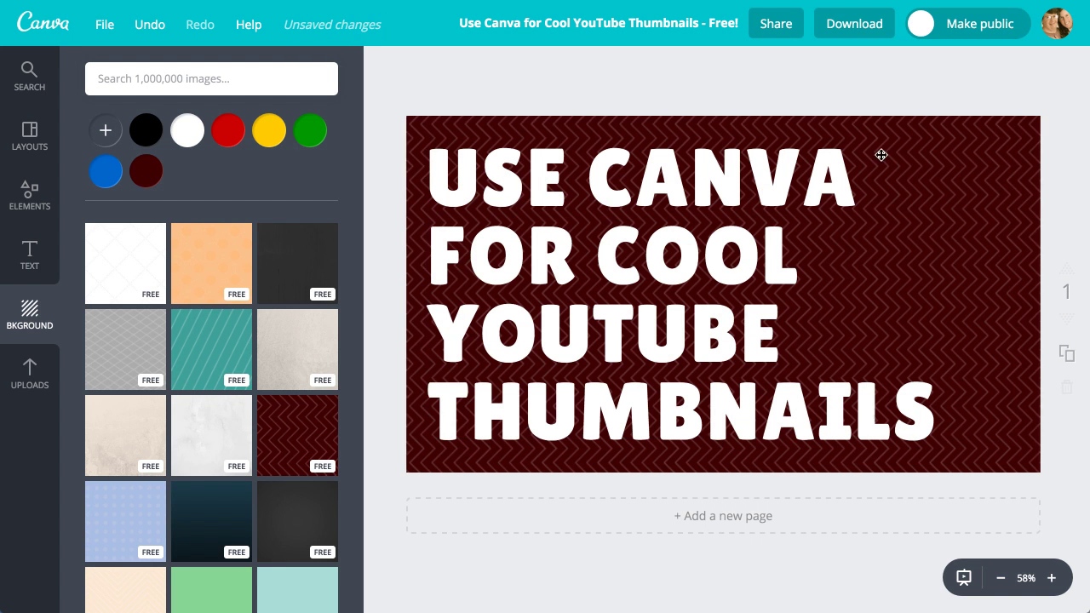
Step: Recolor the zigzag background, trying red first and settling on green
click(1031, 184)
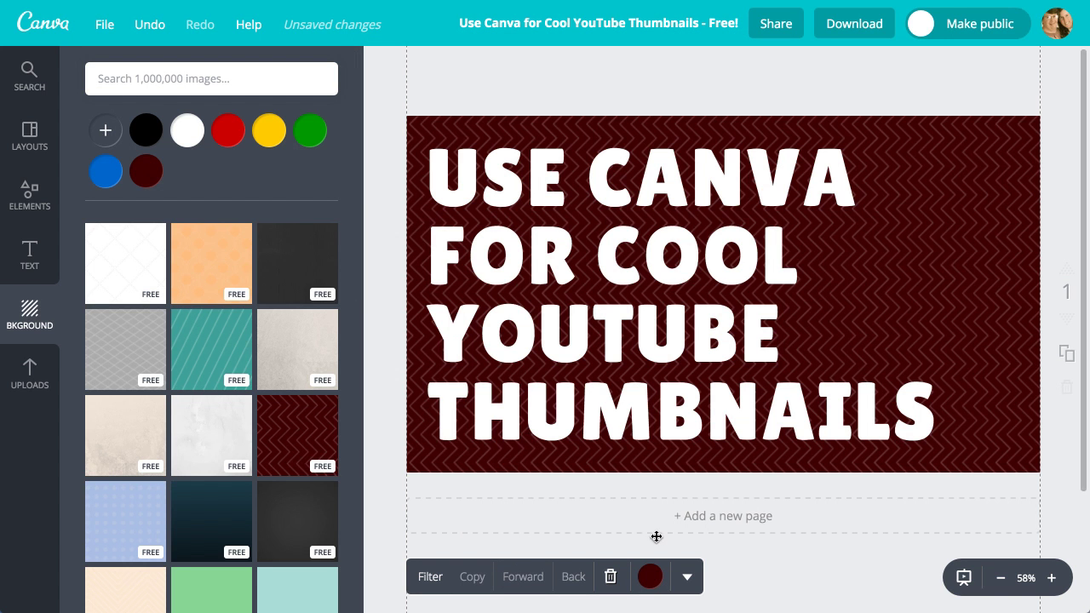
click(649, 577)
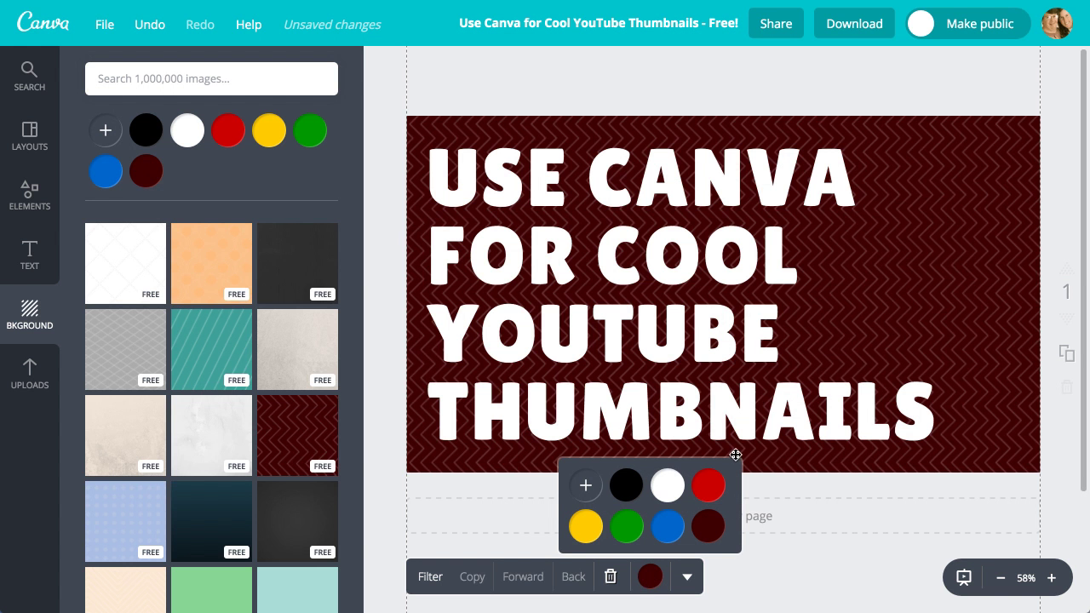
click(708, 486)
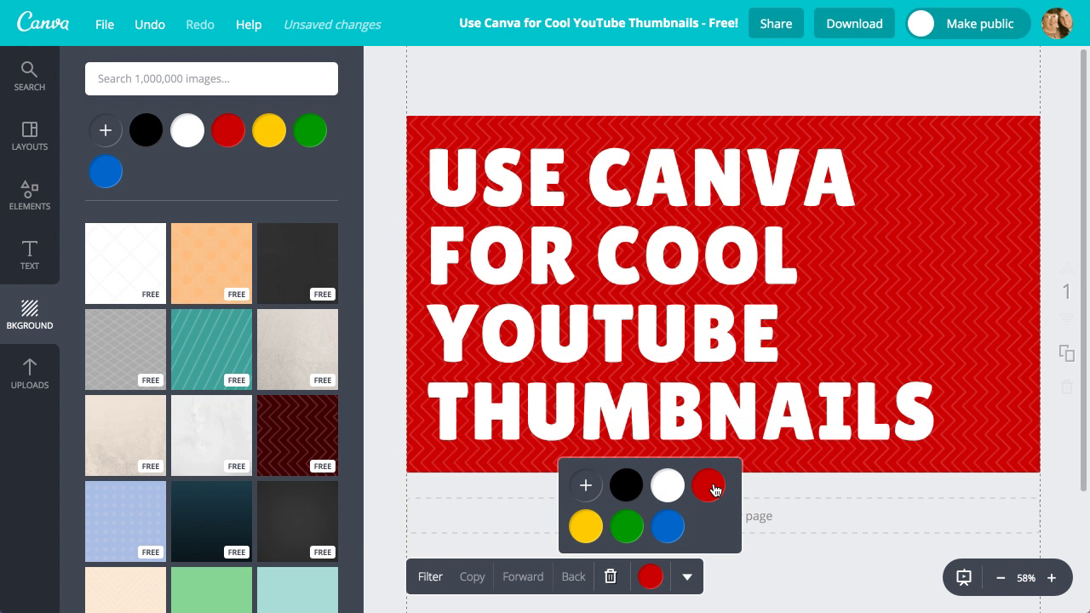
click(625, 534)
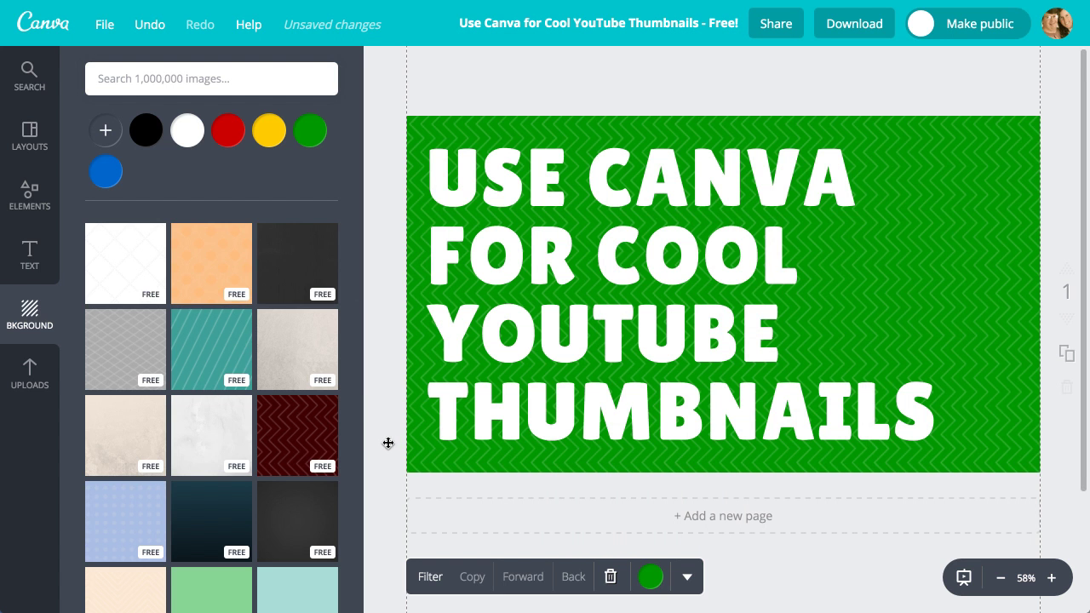
click(390, 382)
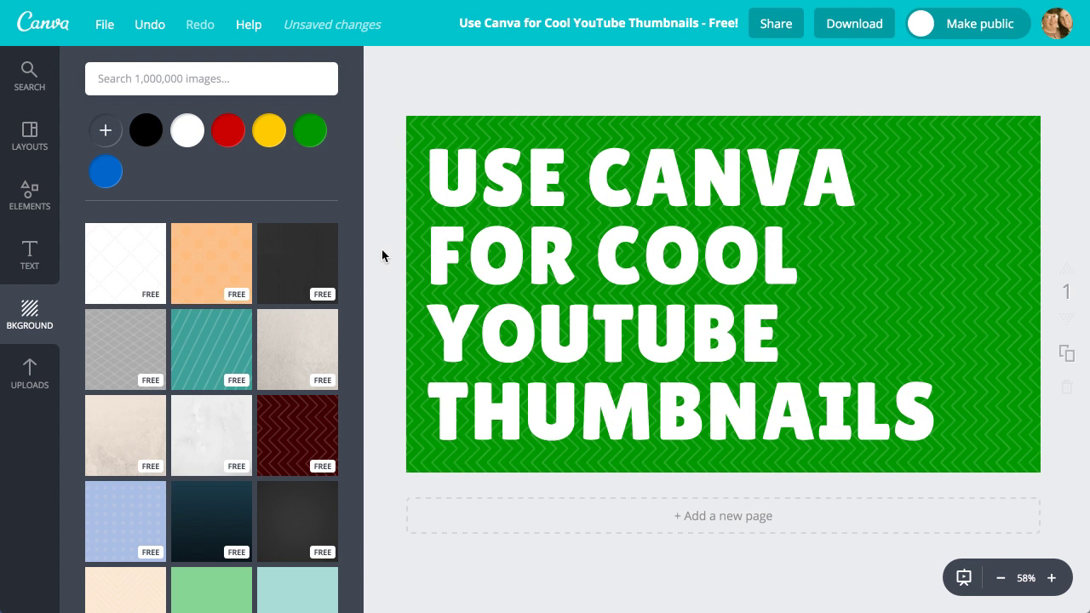
Step: Change the title's font to Ribeye
click(508, 179)
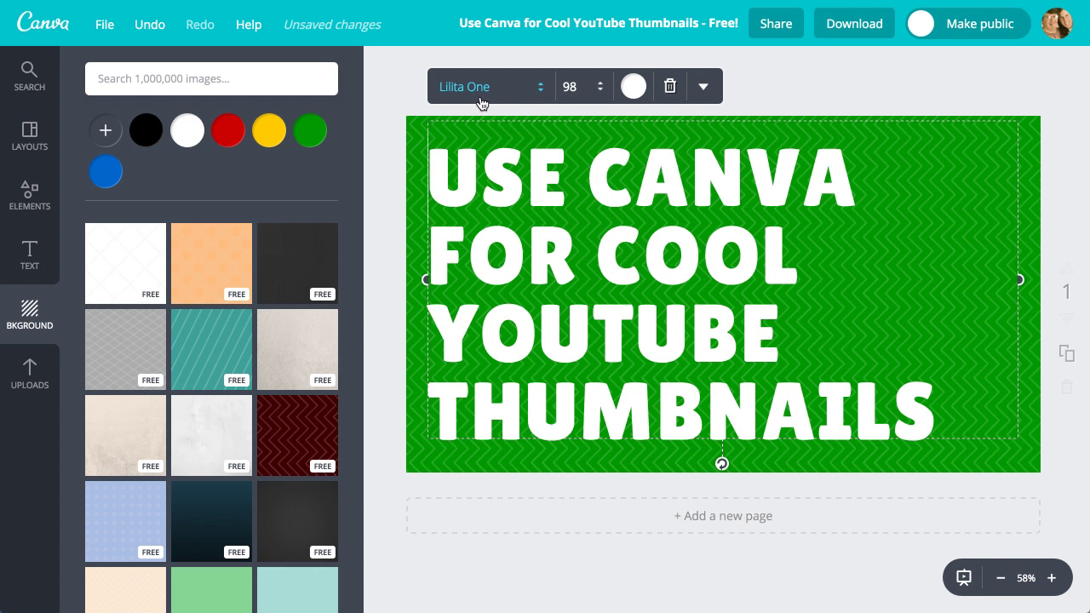
click(542, 89)
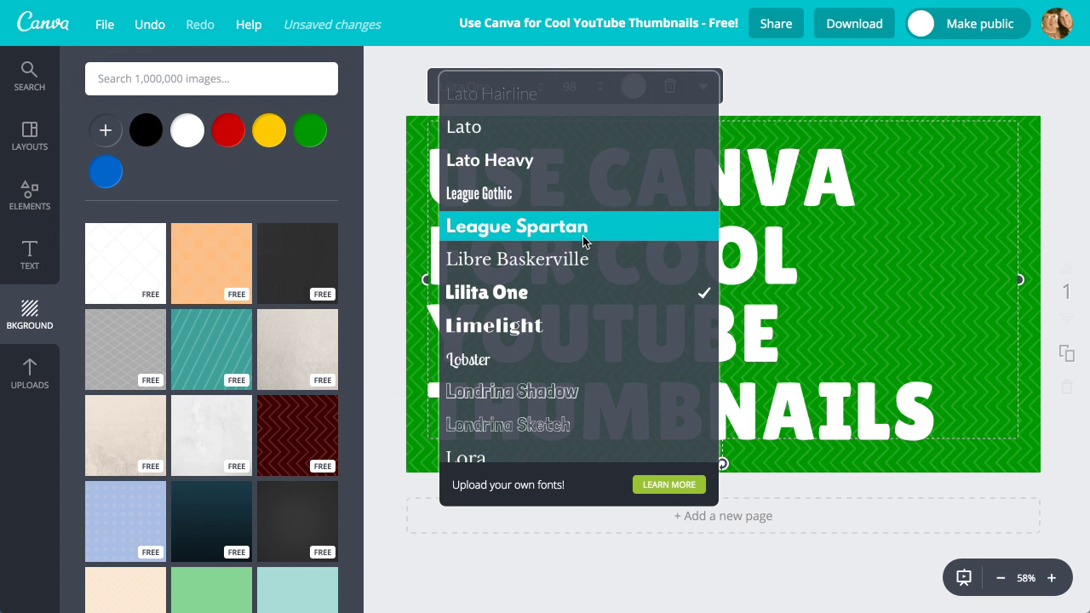
scroll(572, 289, down, 5)
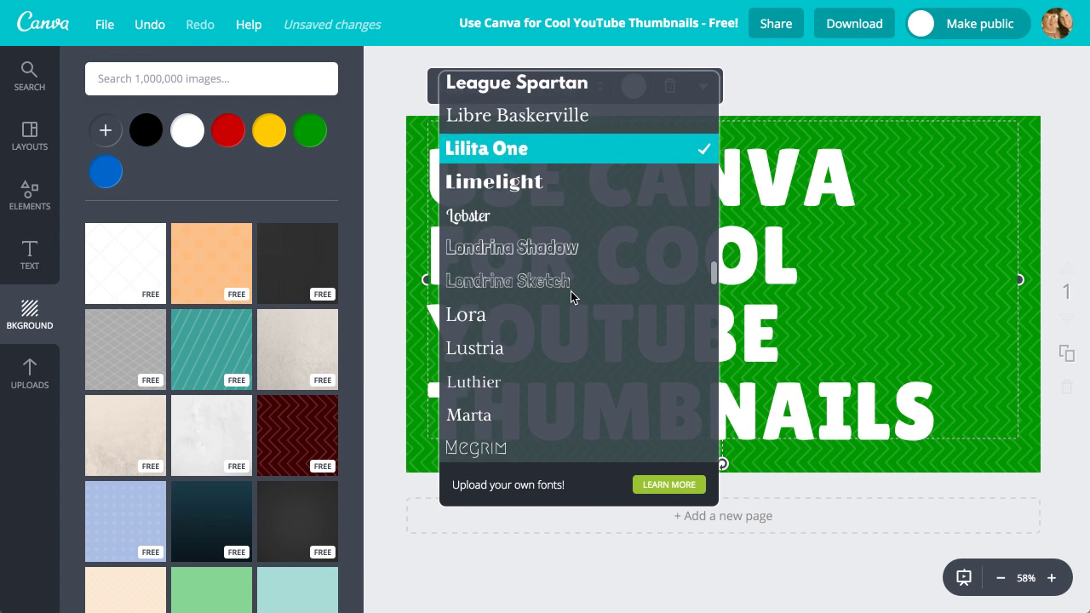
scroll(573, 299, down, 4)
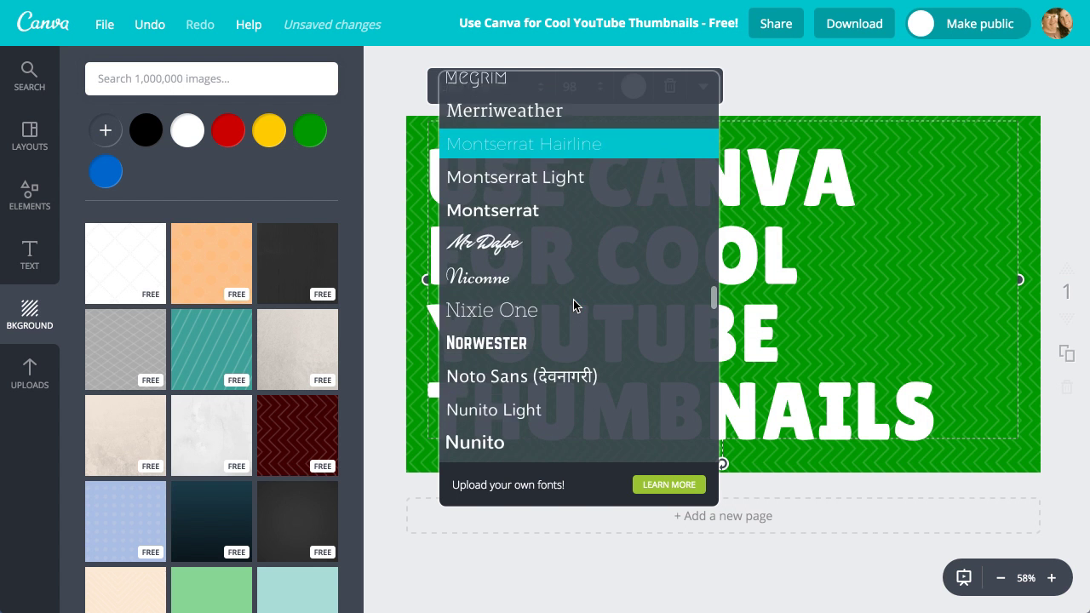
scroll(573, 299, down, 5)
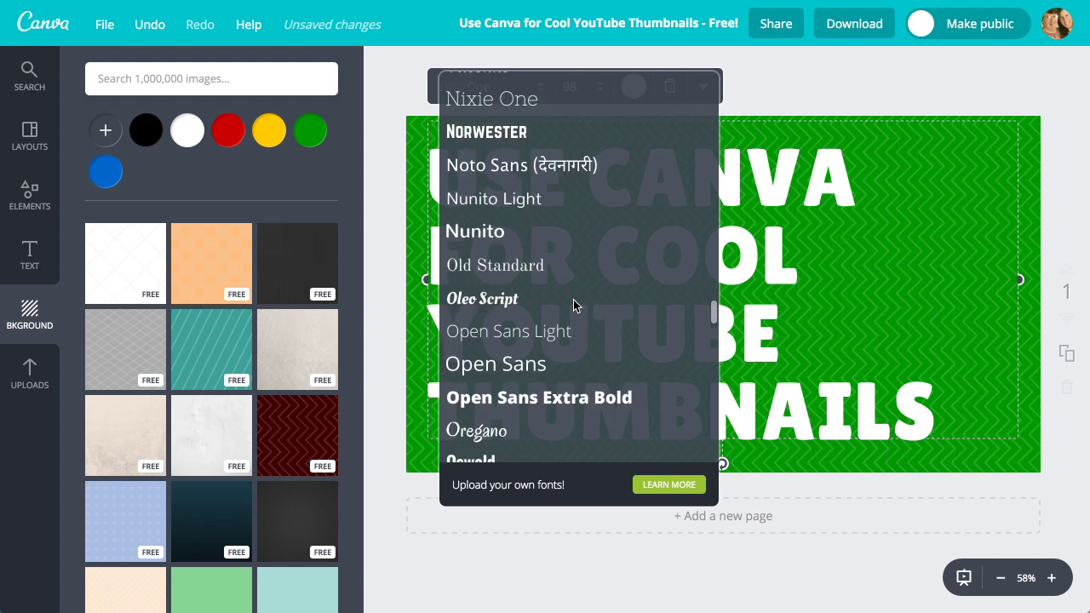
scroll(573, 300, down, 5)
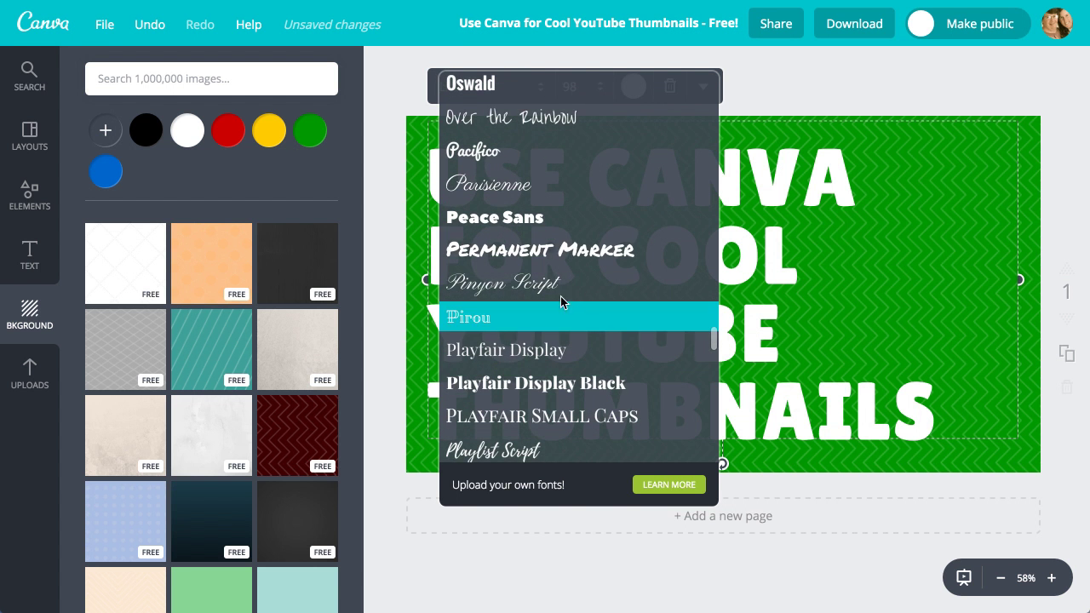
scroll(594, 338, down, 5)
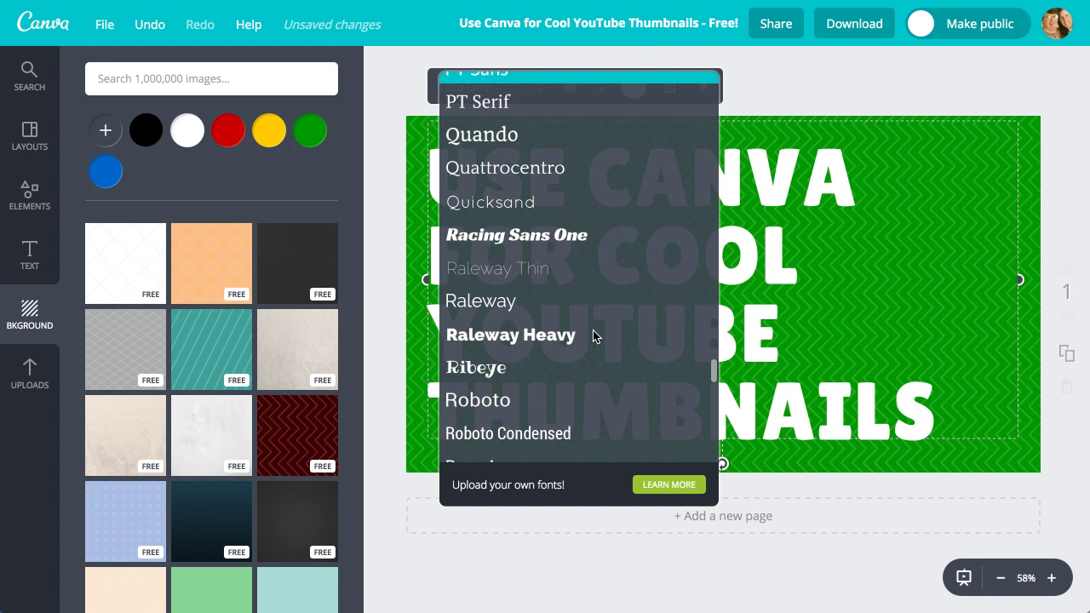
click(518, 369)
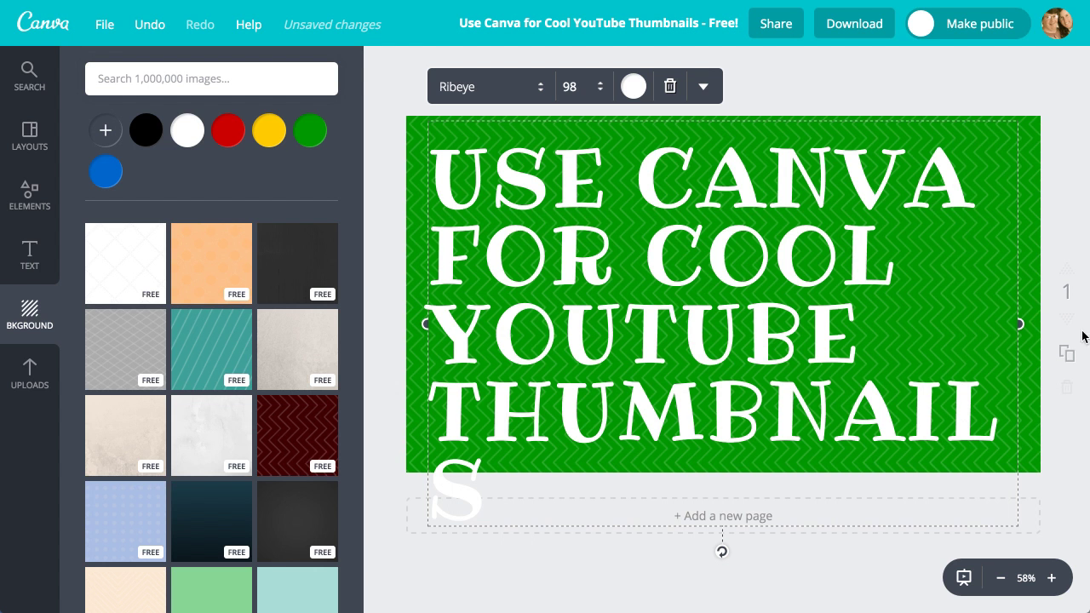
Step: Widen the title's text box to fit "THUMBNAILS" on one line and shift the title slightly up and to the left
drag(1019, 324, 1067, 323)
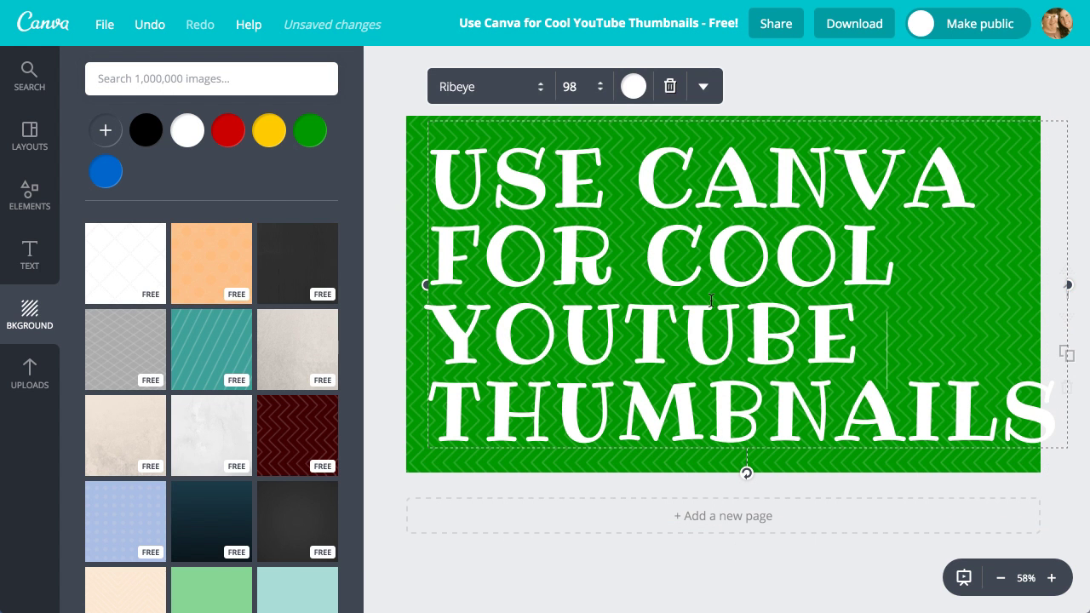
click(389, 301)
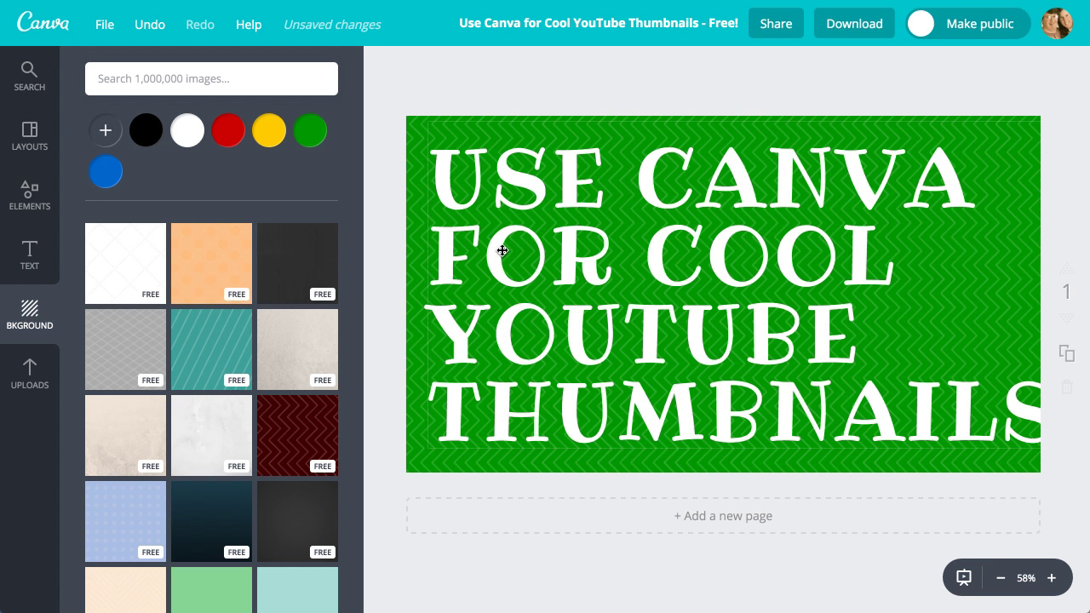
drag(494, 250, 477, 241)
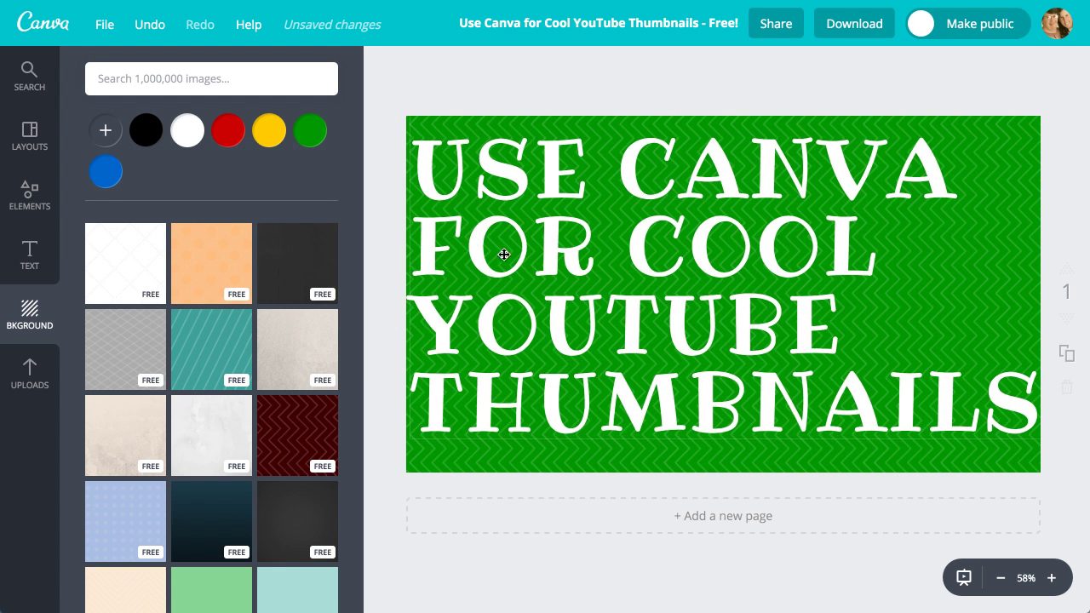
double_click(685, 294)
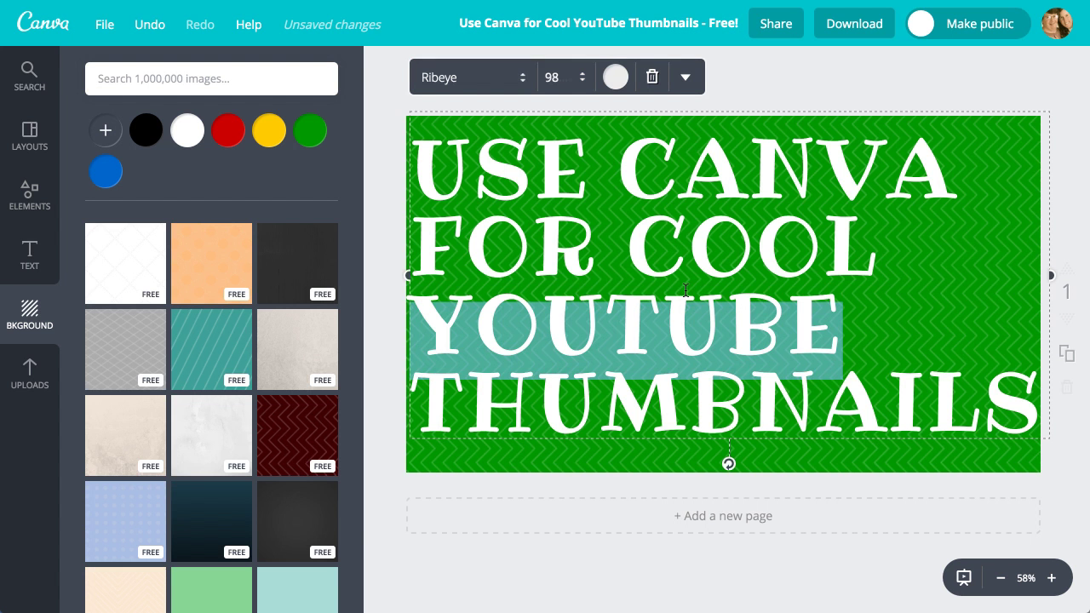
click(395, 359)
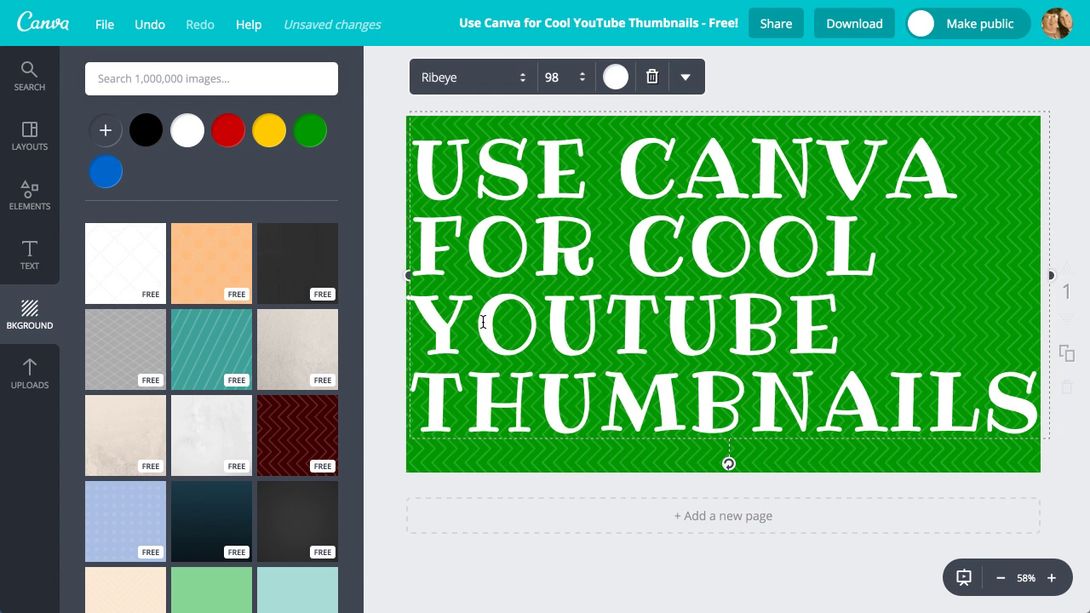
click(382, 332)
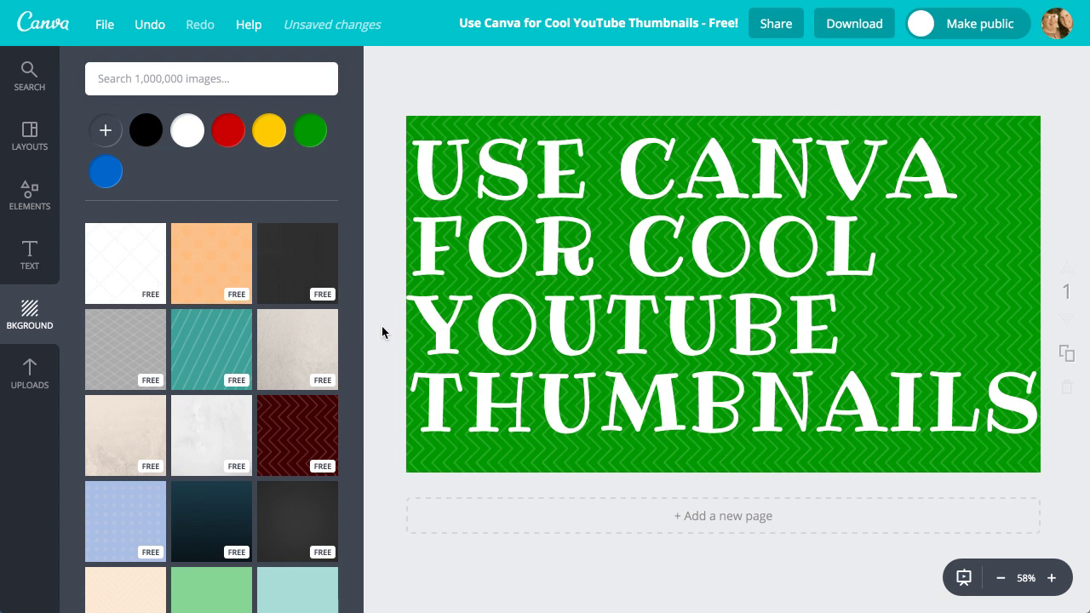
Step: Set the title's font size to 96 and shift the title slightly right and down on the thumbnail
click(427, 242)
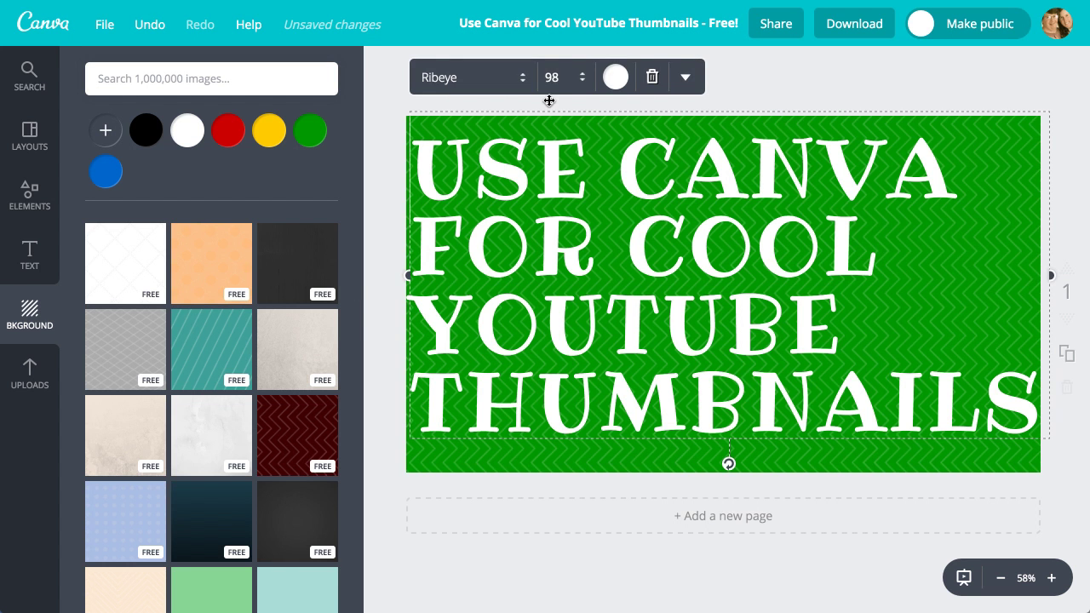
click(558, 77)
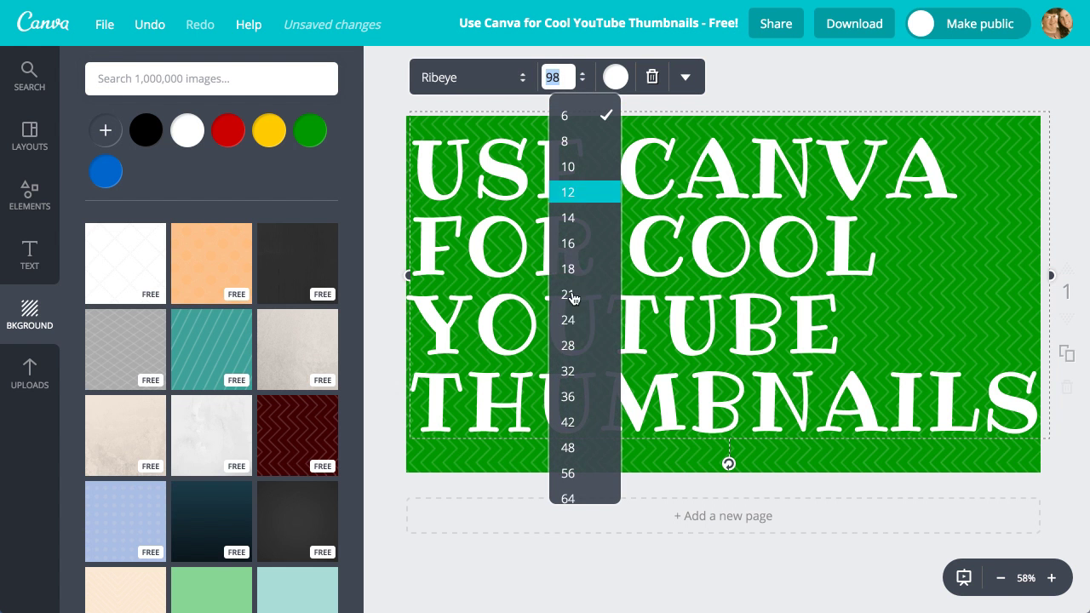
scroll(576, 351, down, 4)
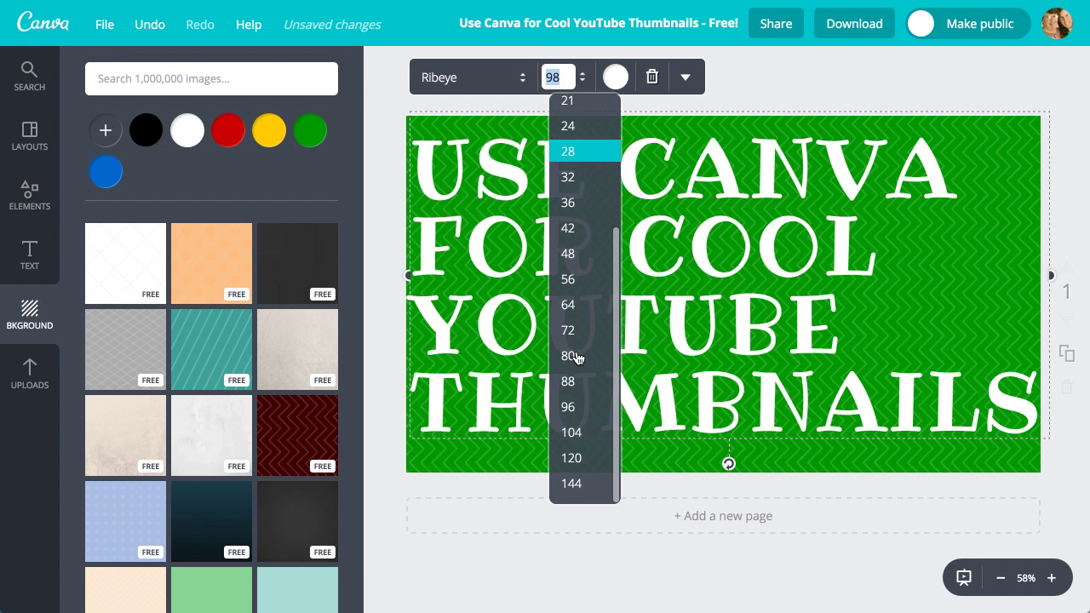
click(580, 403)
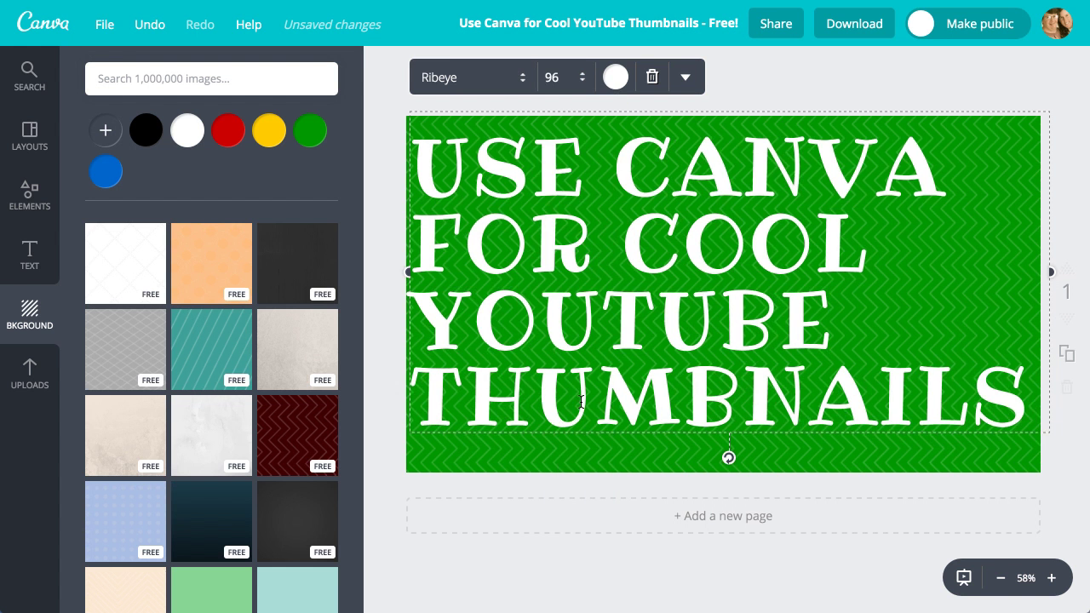
click(371, 435)
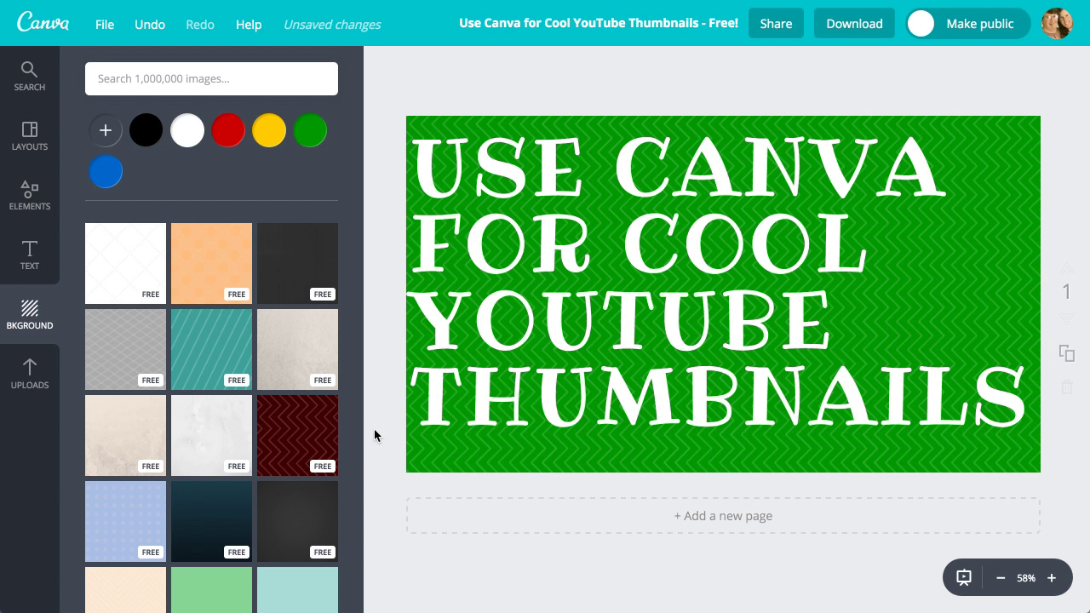
mouse_move(547, 312)
mouse_down()
mouse_move(569, 314)
mouse_move(548, 313)
mouse_up()
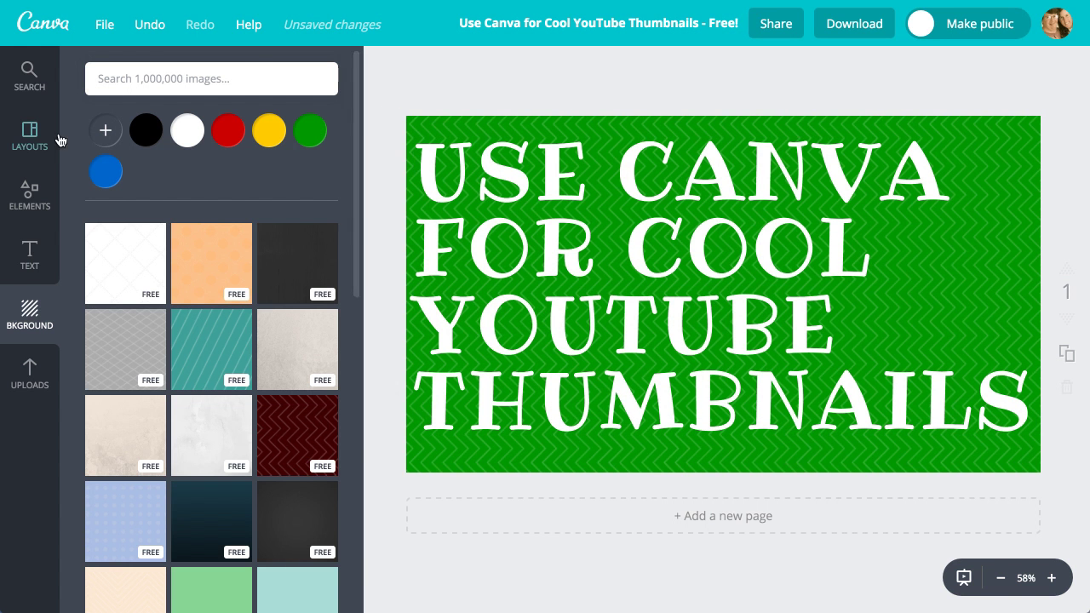
Step: Add the yellow light bulb icon from the Icons collection, shrink it and place it beside "FOR COOL" near the thumbnail's right edge
click(31, 195)
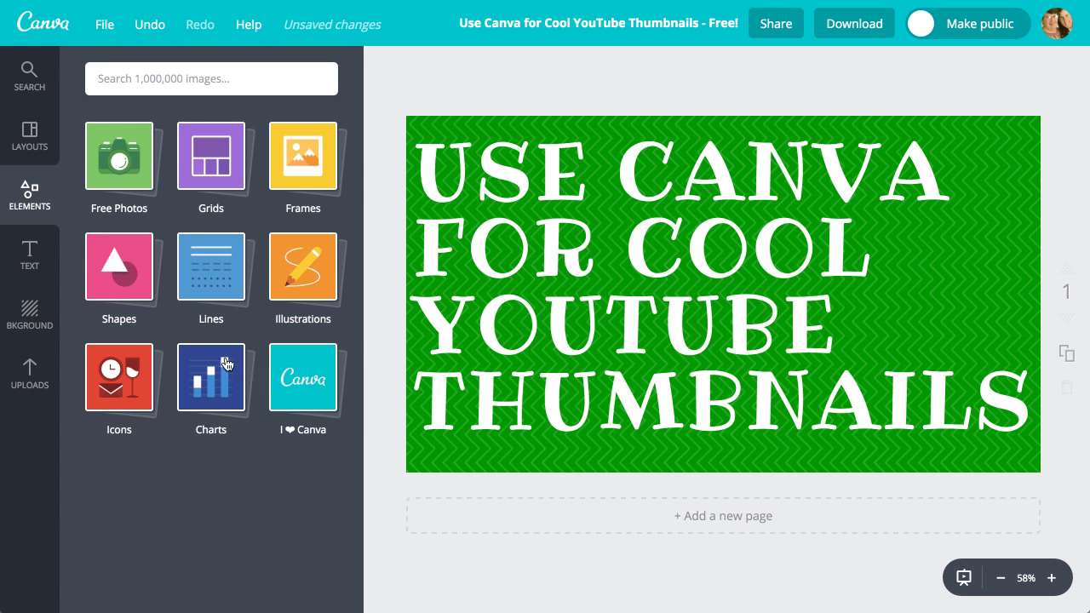
click(120, 378)
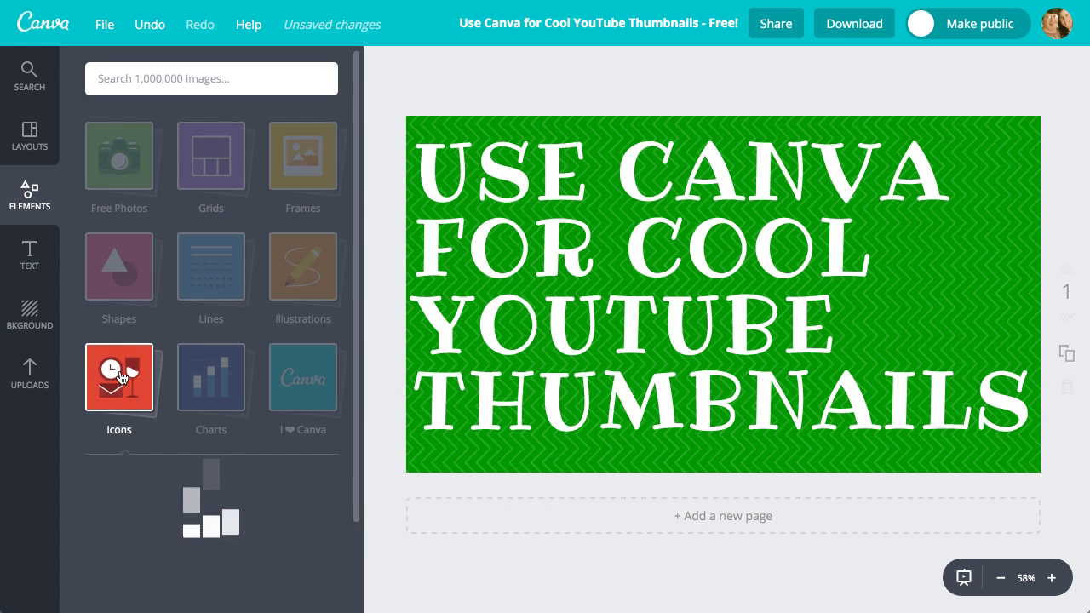
scroll(239, 423, down, 5)
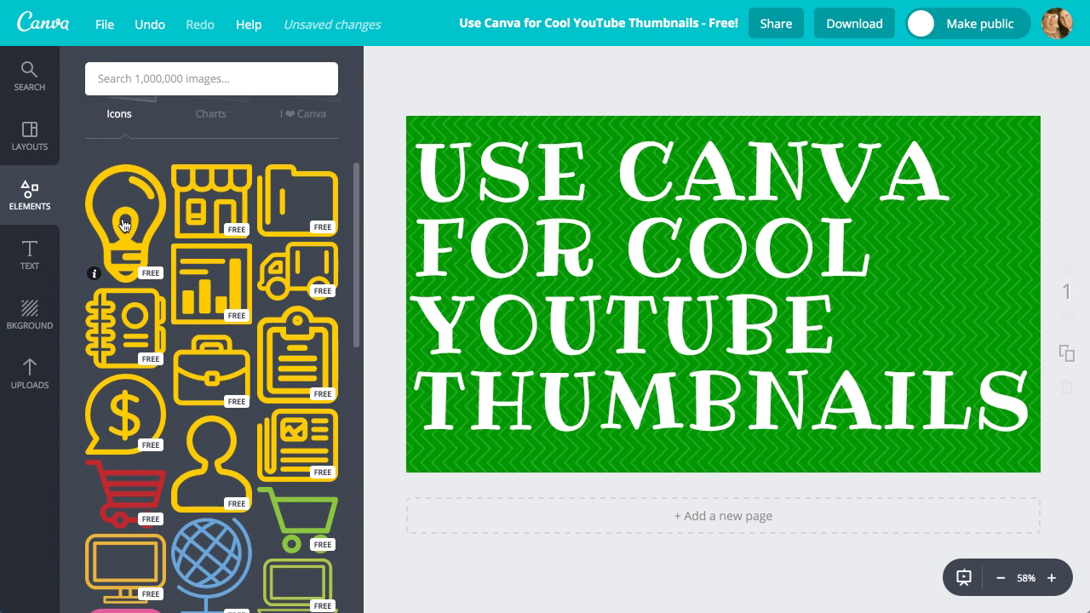
drag(124, 223, 902, 285)
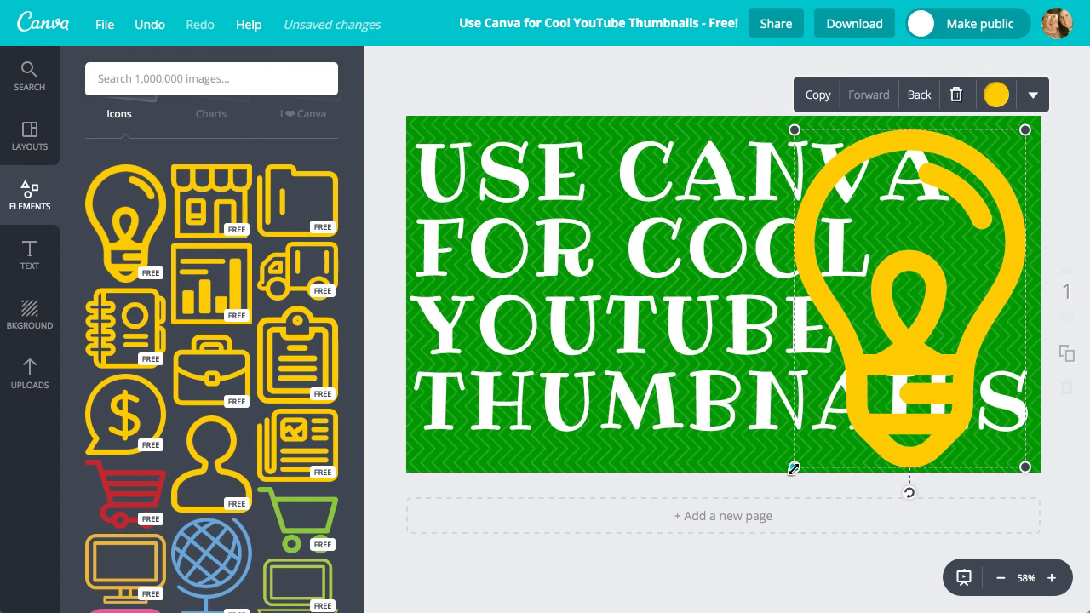
drag(794, 467, 987, 223)
drag(995, 179, 966, 286)
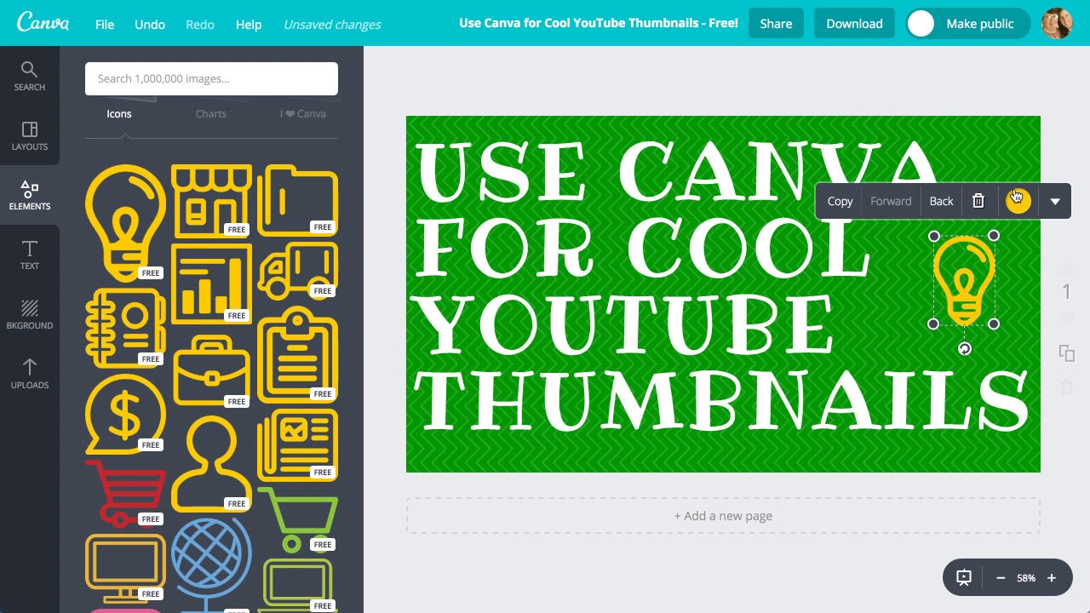
Step: Try recoloring the light bulb icon red, and undo the color change
click(1018, 201)
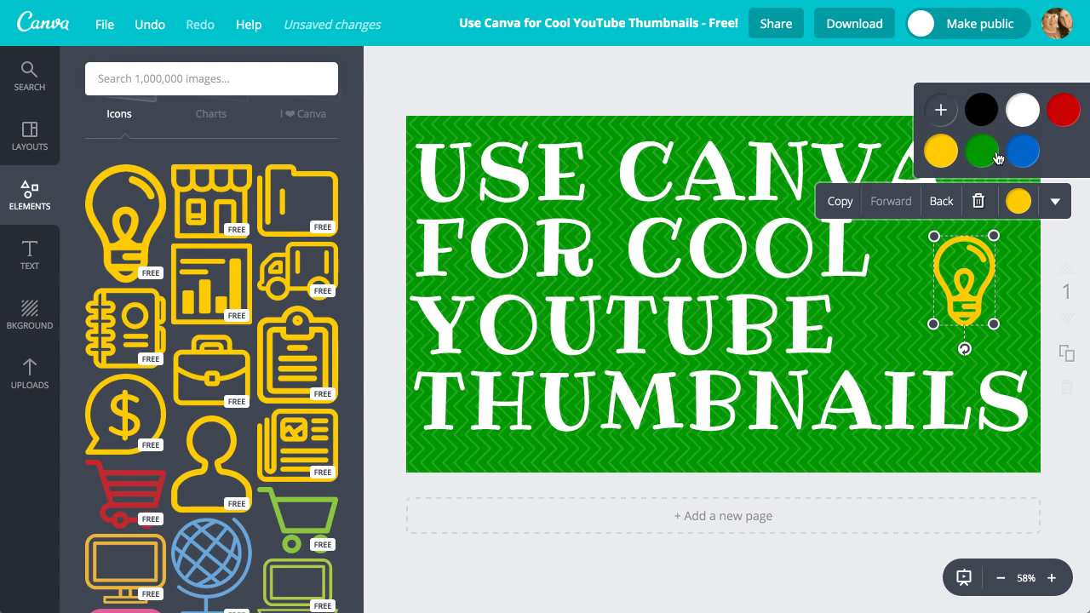
click(1064, 115)
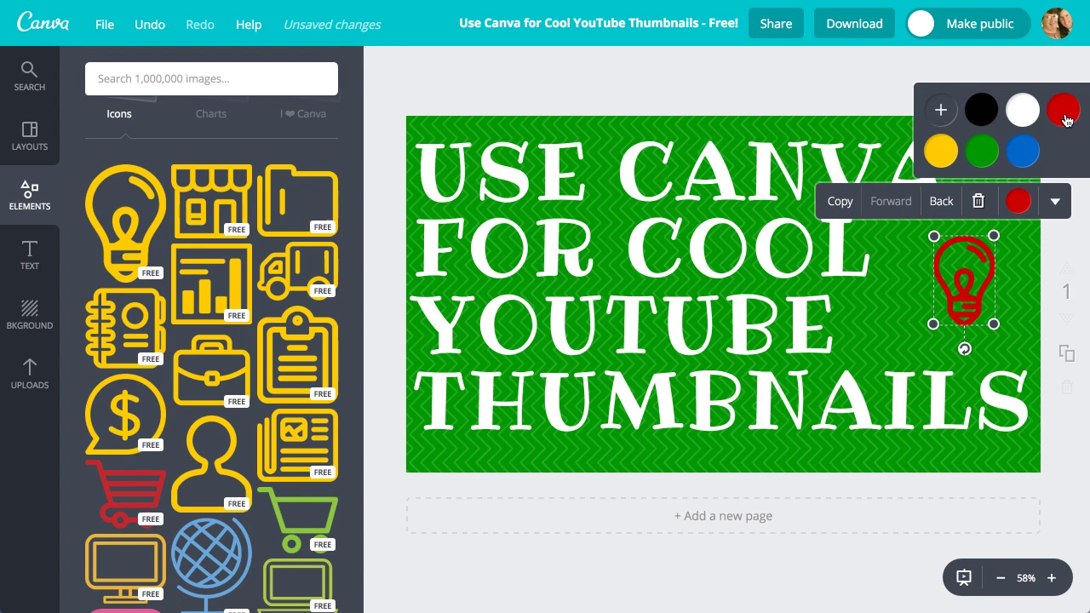
click(855, 85)
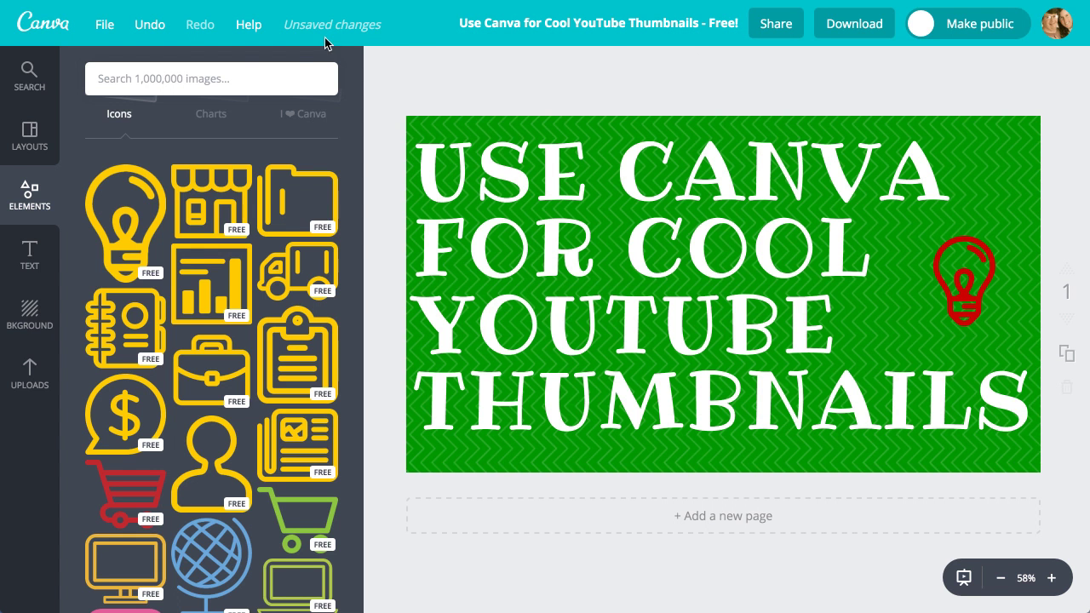
click(154, 27)
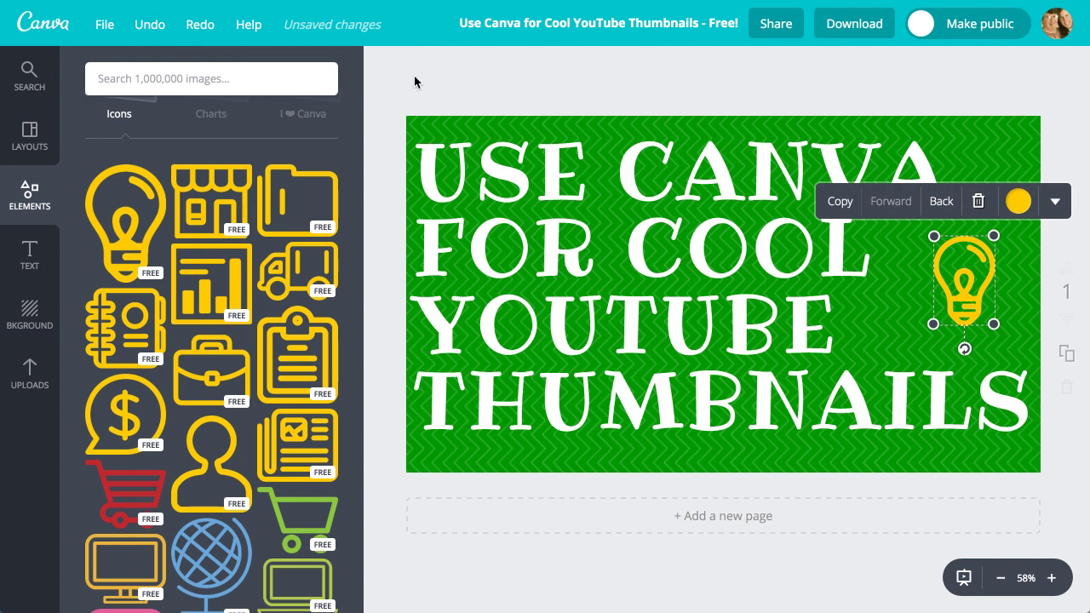
click(594, 81)
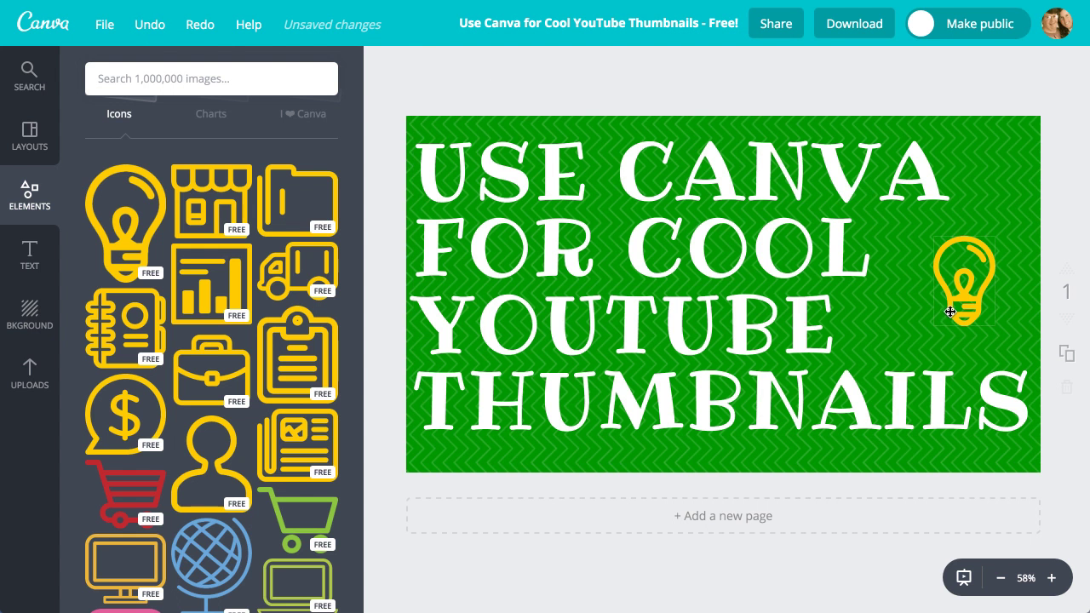
Step: Replace the light bulb with the blue circled checkmark icon and send it behind the title
mouse_move(959, 297)
mouse_down()
mouse_move(907, 298)
mouse_move(973, 293)
mouse_move(988, 247)
mouse_move(984, 324)
mouse_move(960, 302)
mouse_up()
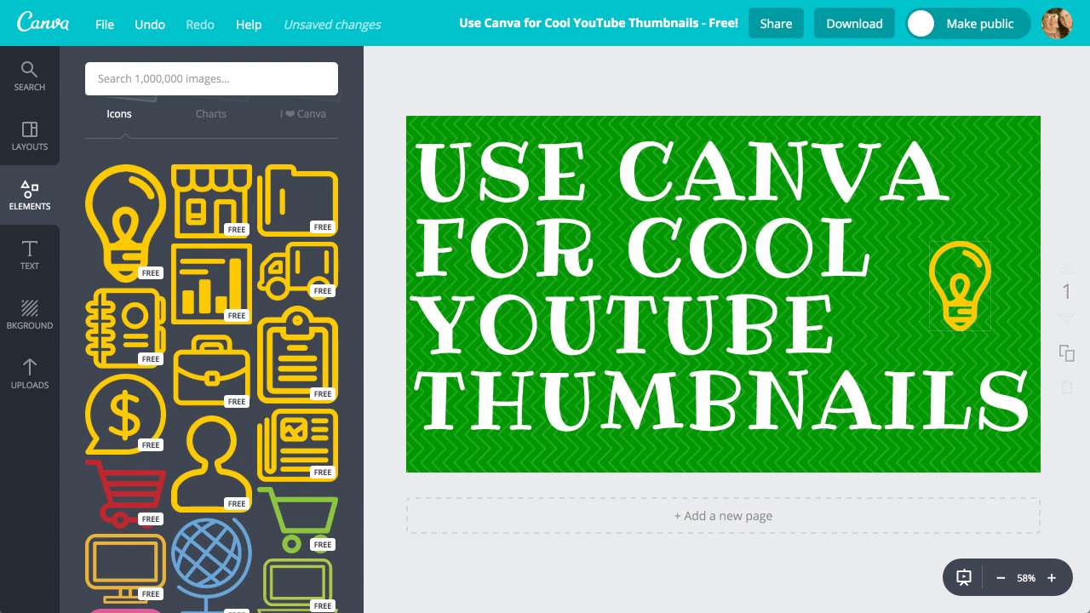
click(960, 300)
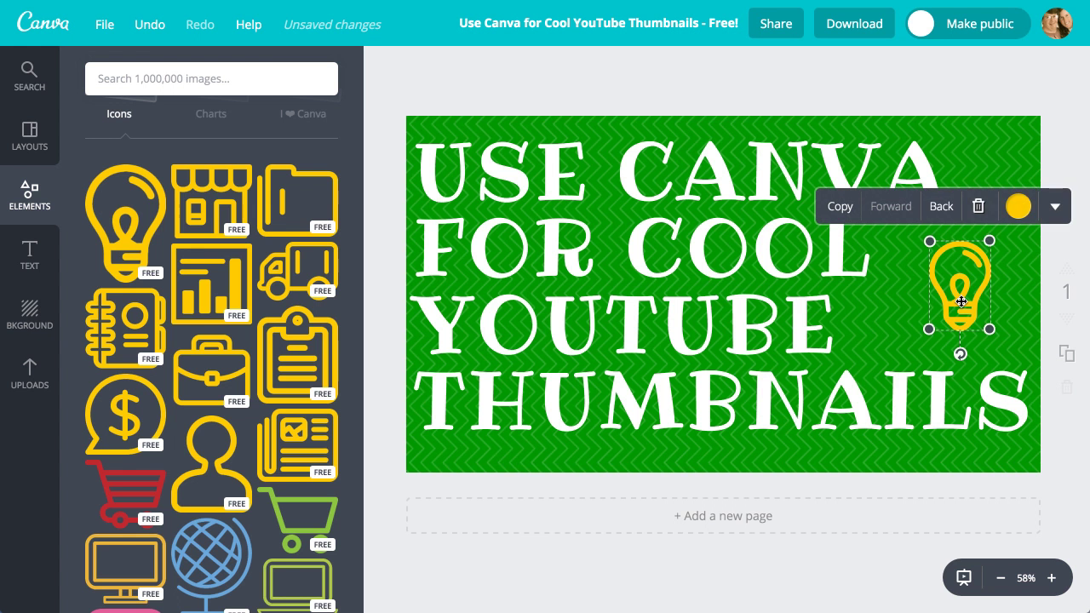
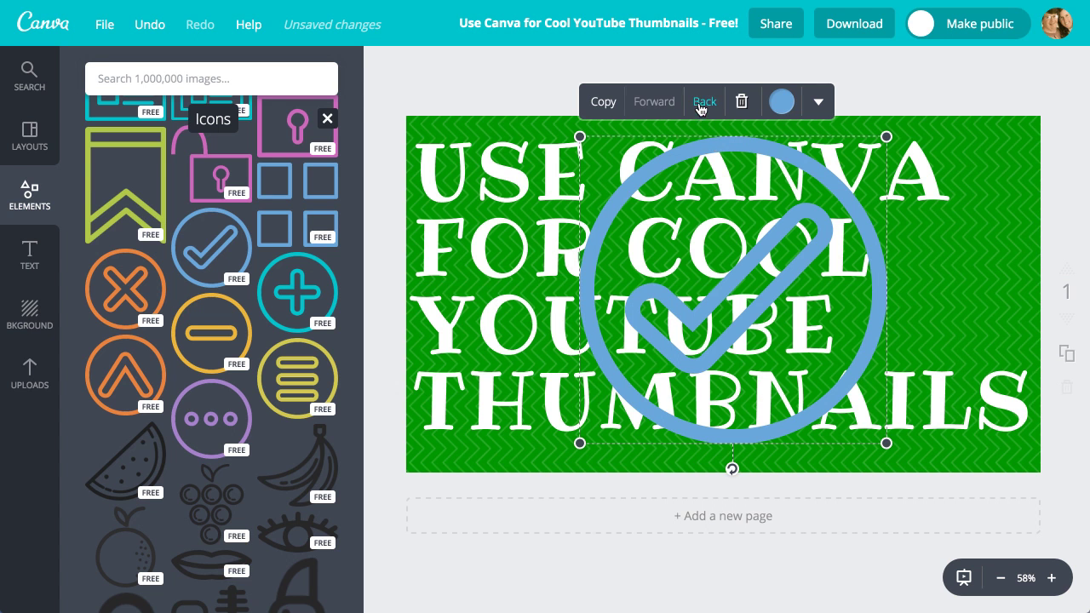
click(703, 102)
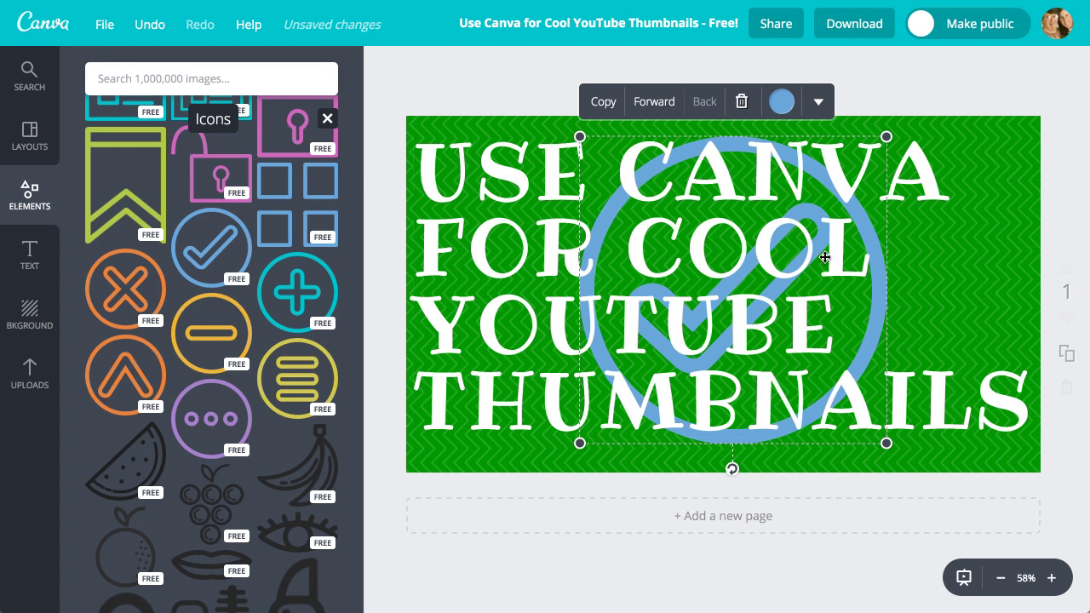
click(516, 74)
Step: Shrink the checkmark icon and place it near the thumbnail's right edge, moving the title out of the way and back
drag(610, 220, 647, 499)
click(603, 219)
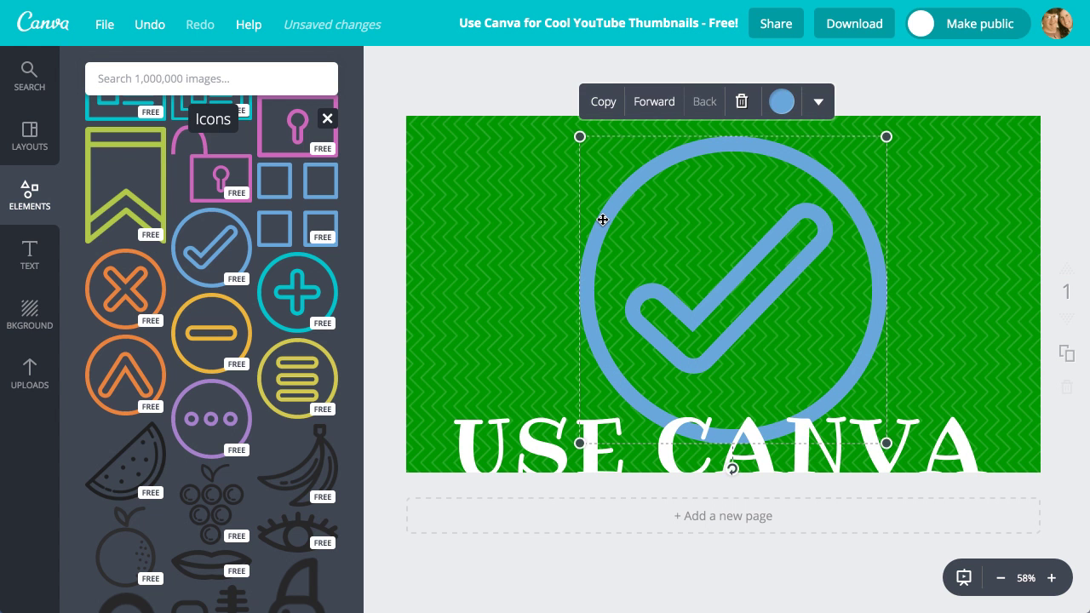
drag(578, 135, 808, 281)
drag(864, 361, 1005, 250)
drag(798, 432, 765, 156)
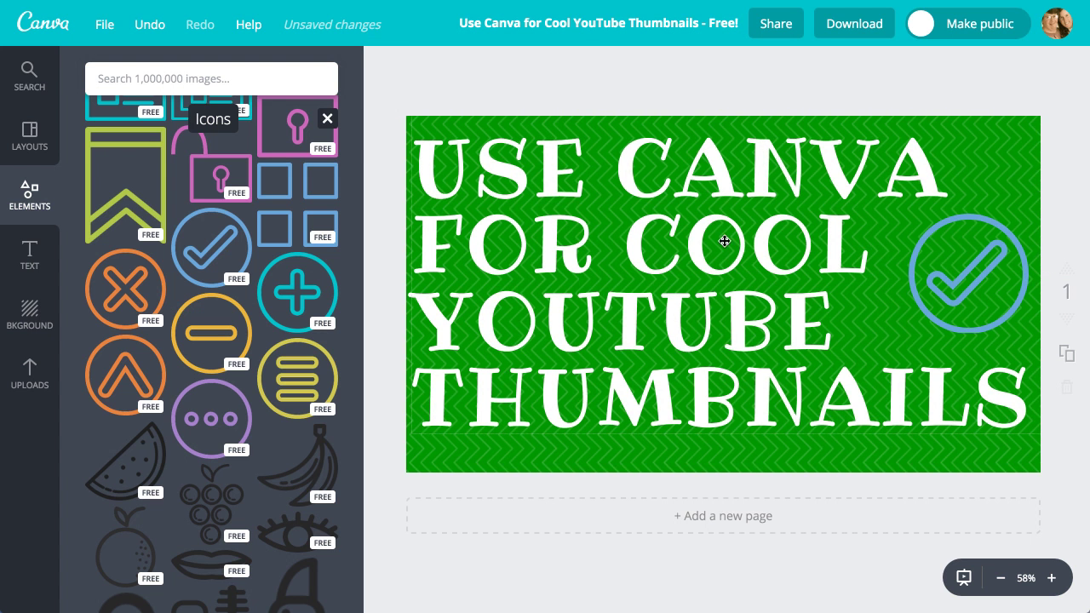
Step: Recolor the title text, trying red first and settling on yellow
click(694, 240)
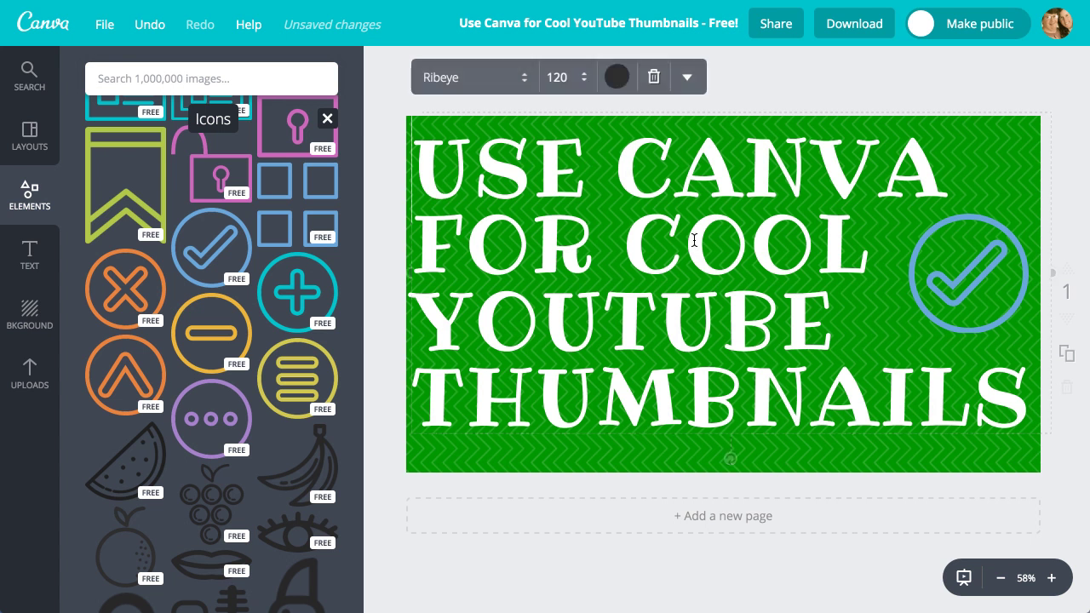
click(616, 79)
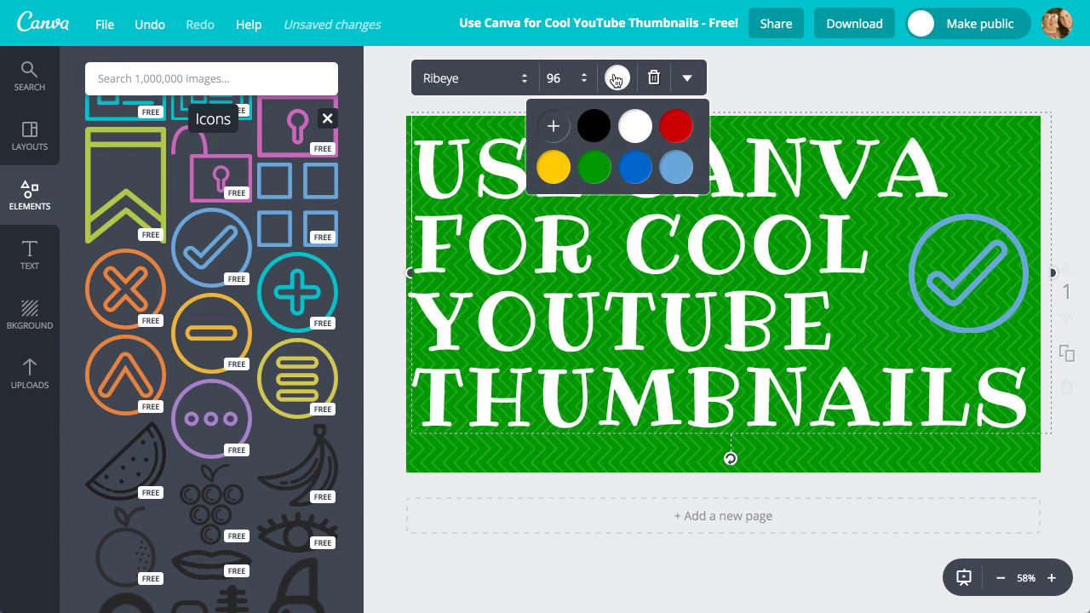
click(677, 126)
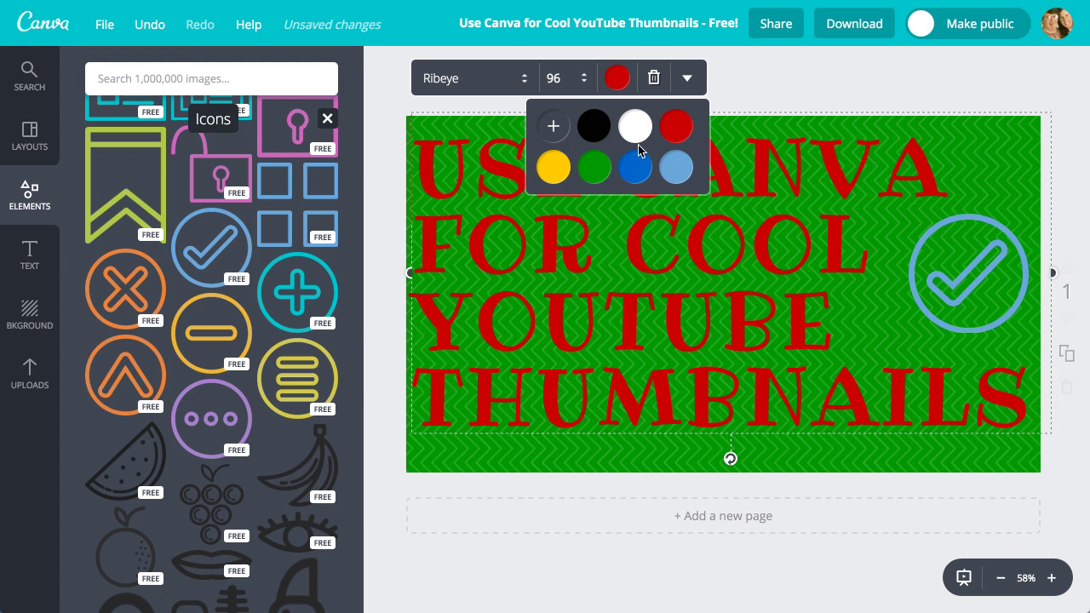
click(555, 169)
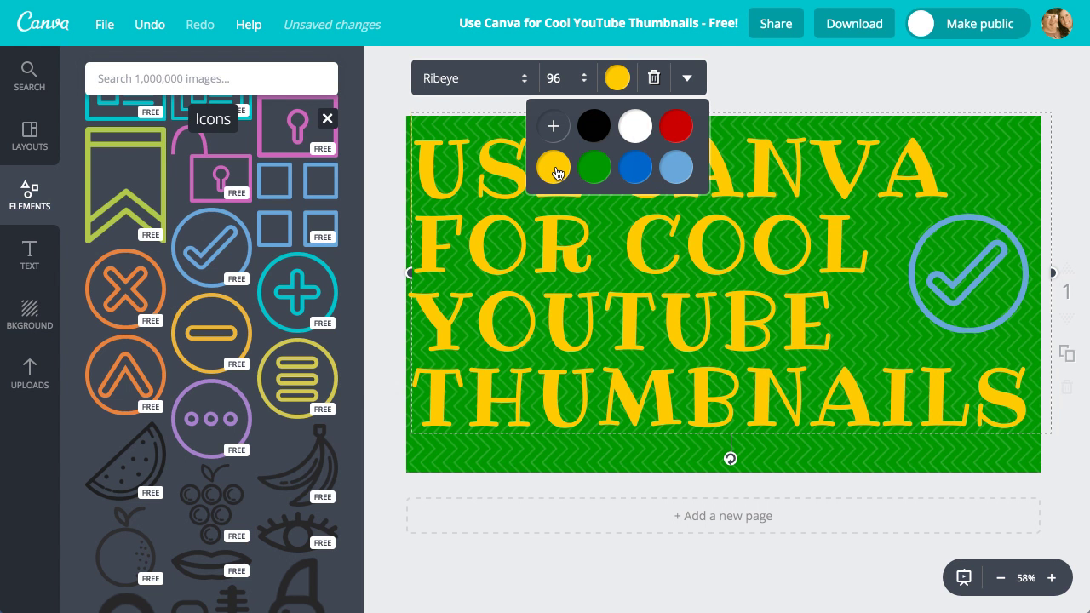
click(789, 83)
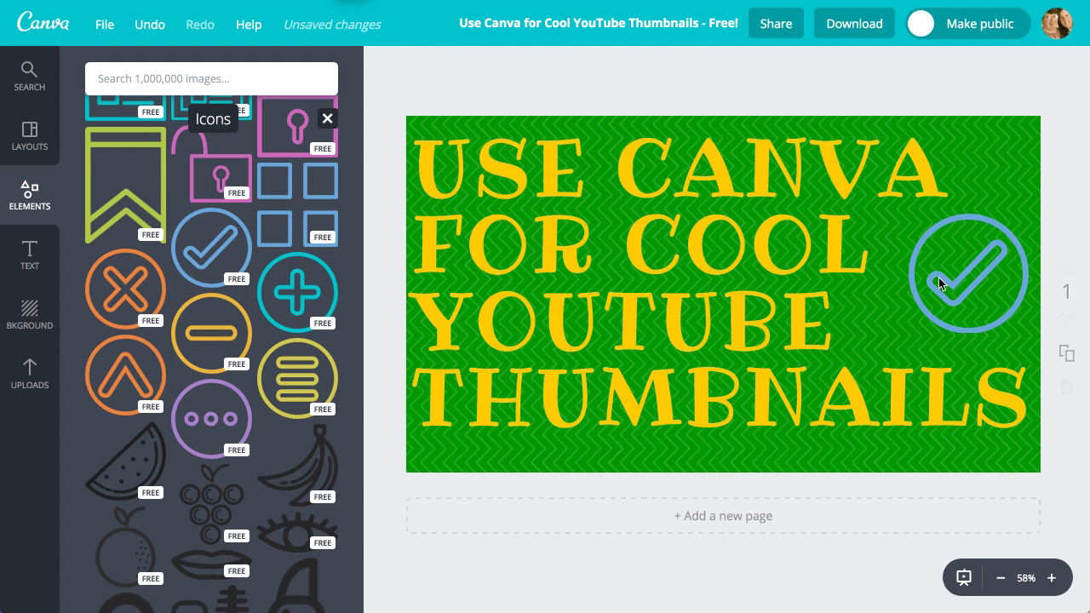
click(910, 281)
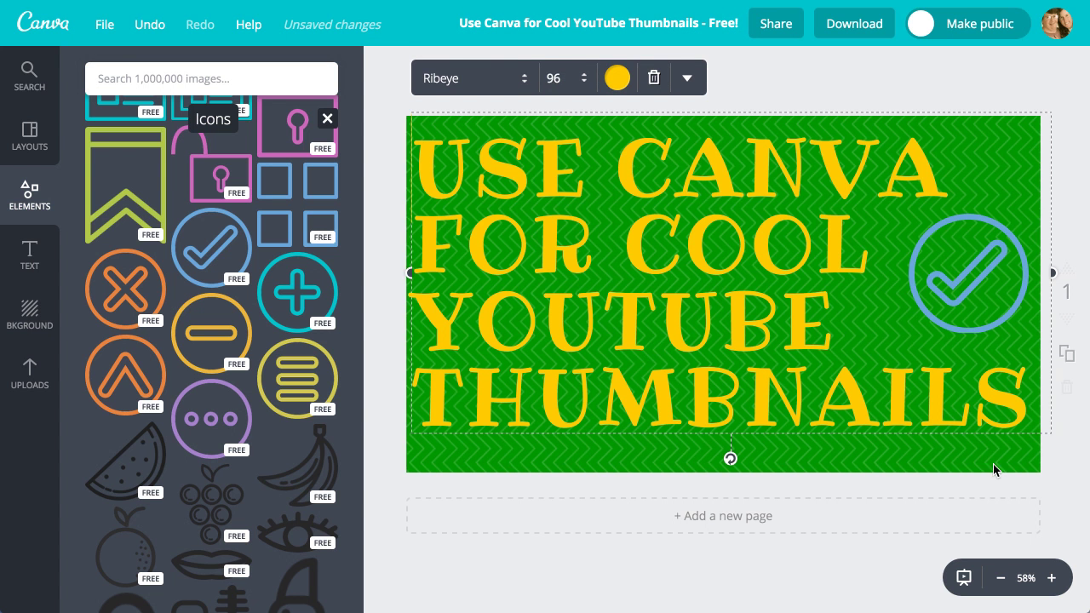
click(1032, 515)
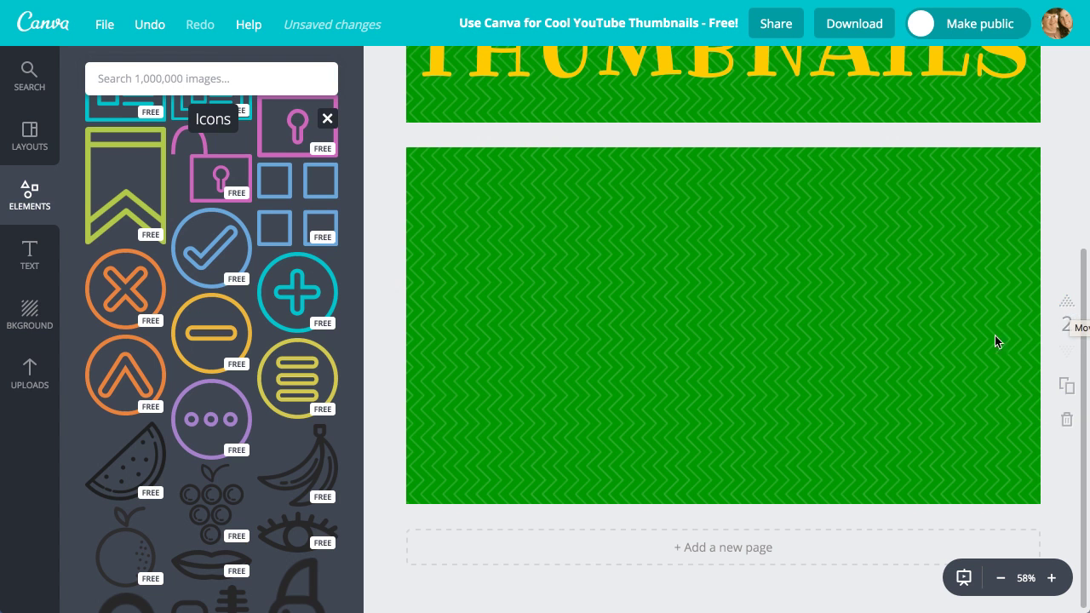
click(141, 25)
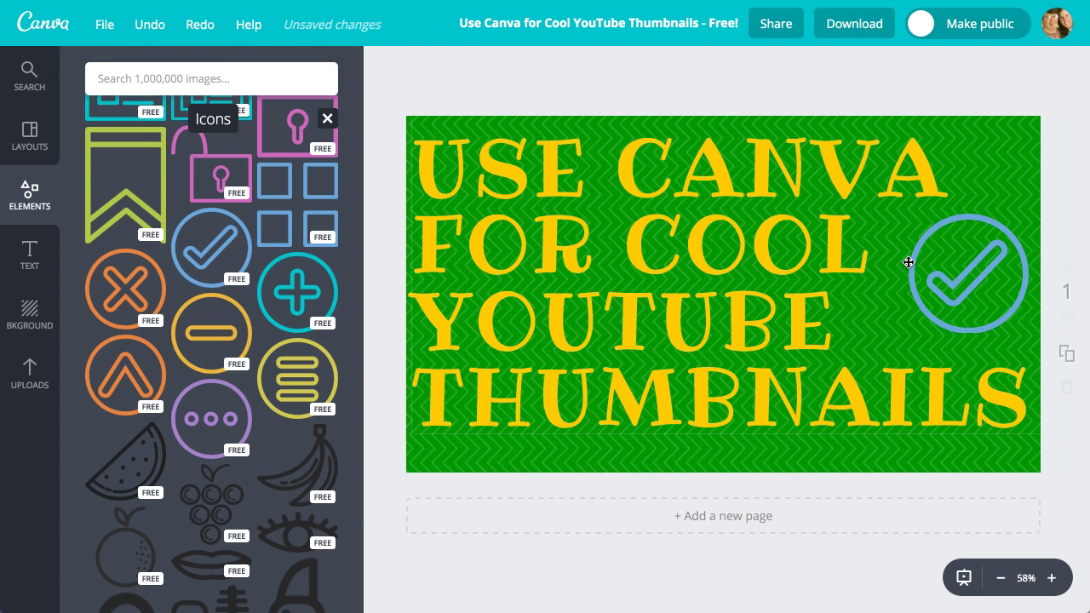
Step: Move the title down to uncover the checkmark icon, and shift the icon up and slightly left
click(966, 275)
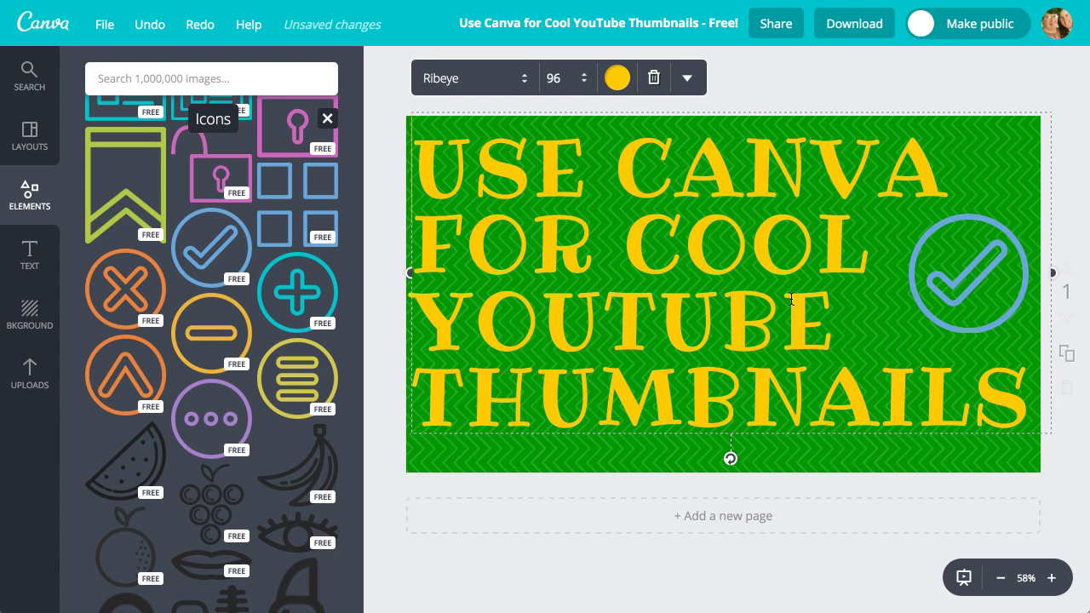
drag(763, 178, 755, 380)
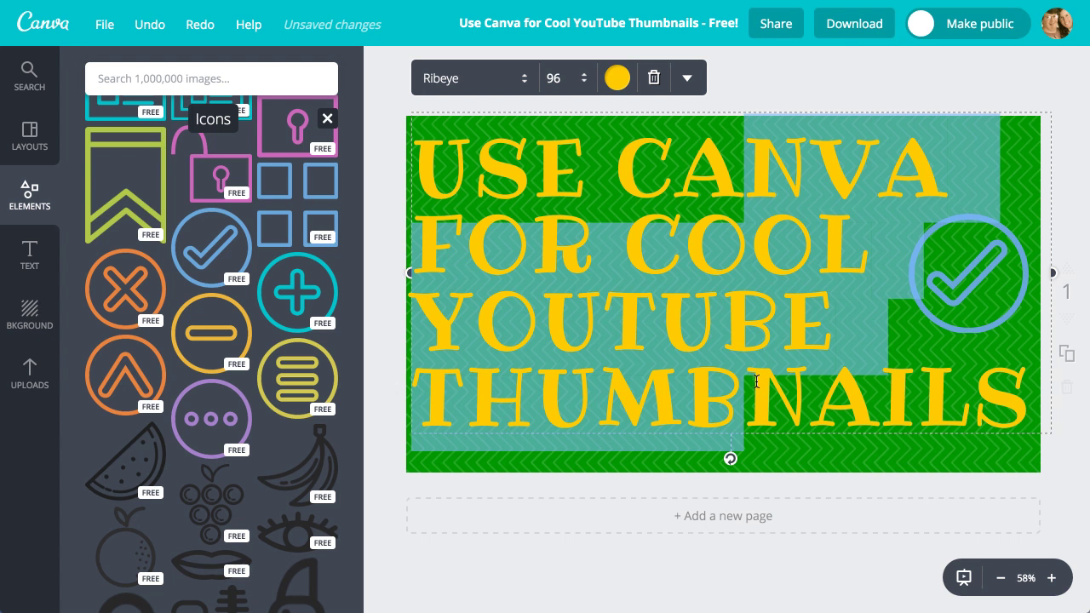
click(839, 73)
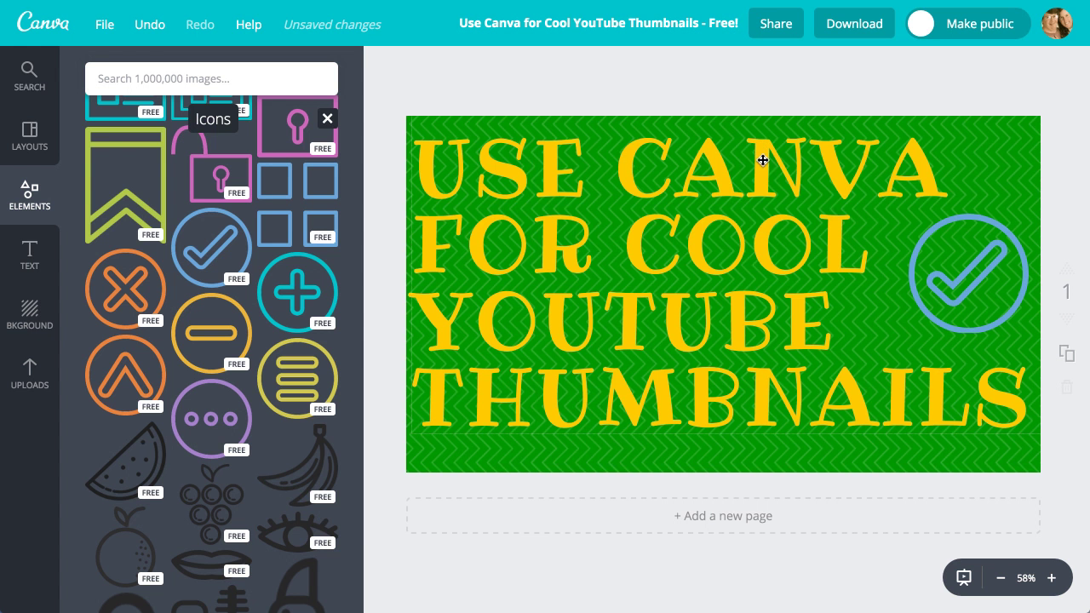
drag(761, 166, 779, 335)
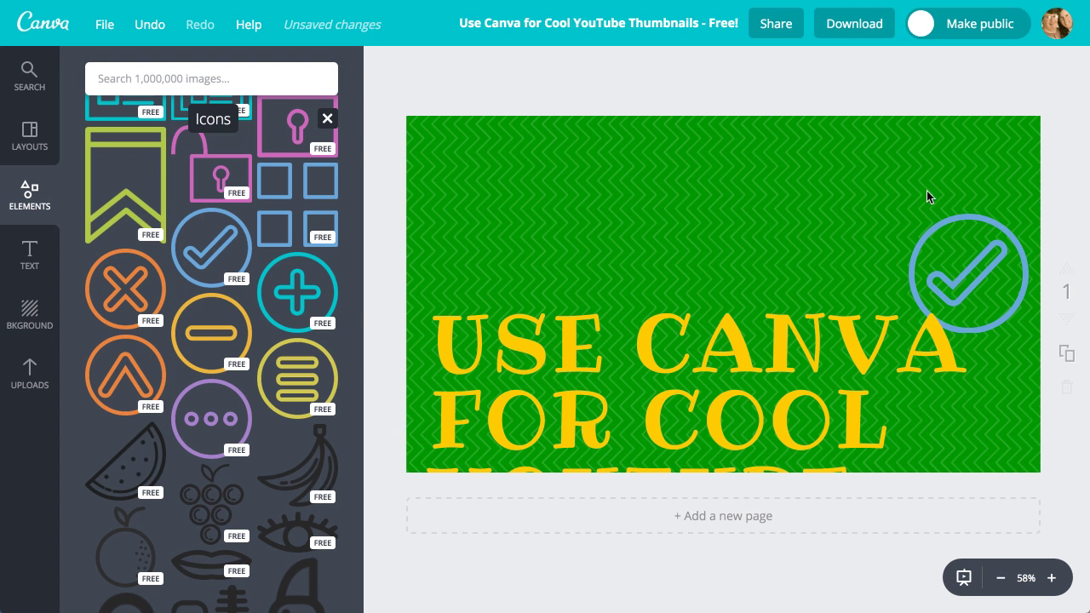
drag(950, 222, 931, 152)
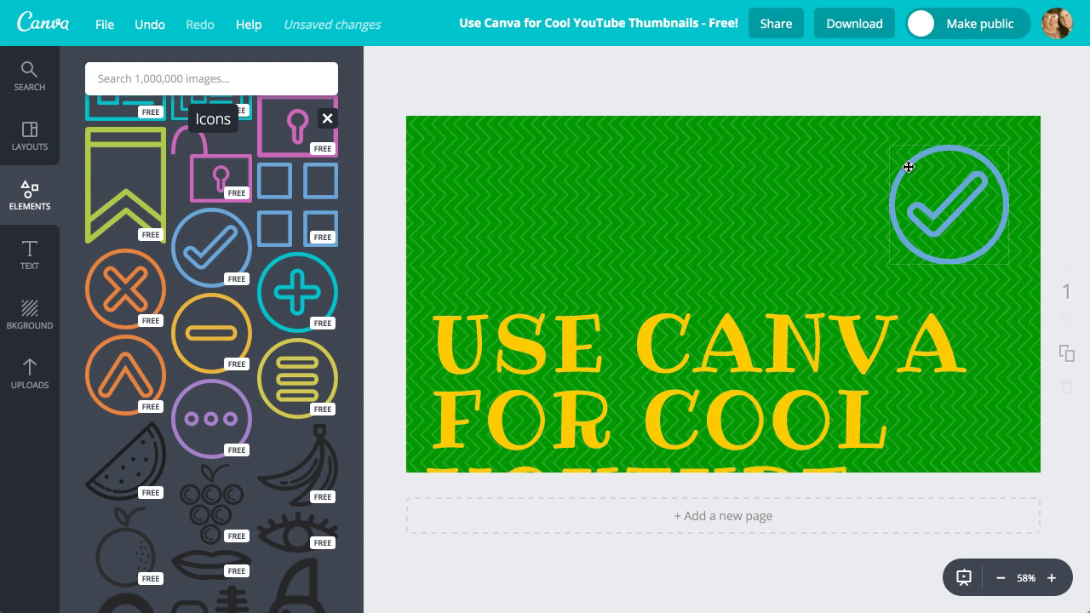
Step: Recolor the circled checkmark icon yellow to match the title text
click(907, 166)
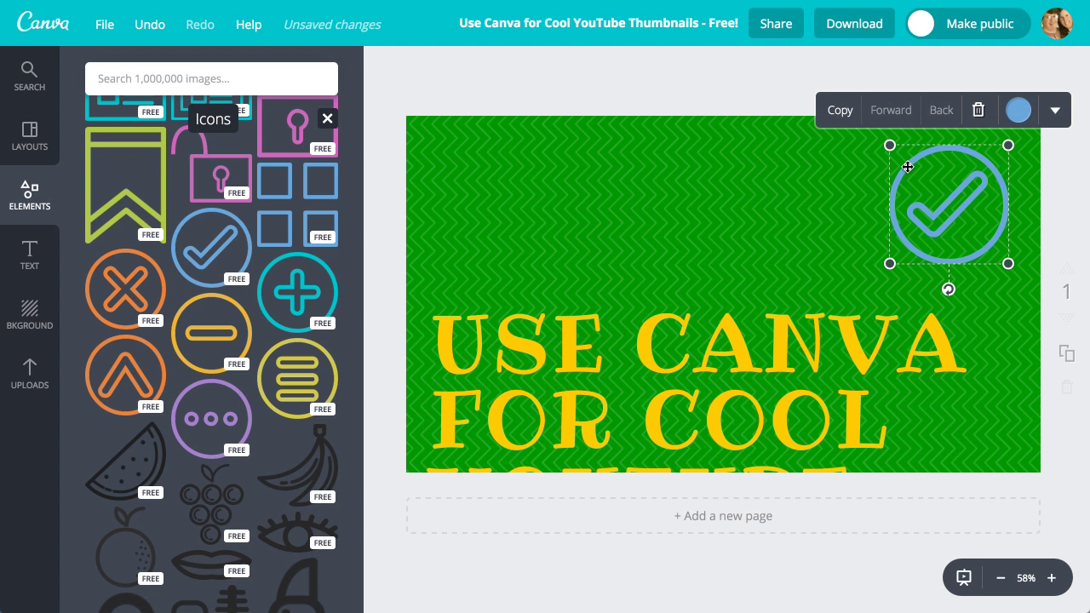
click(1018, 112)
click(939, 210)
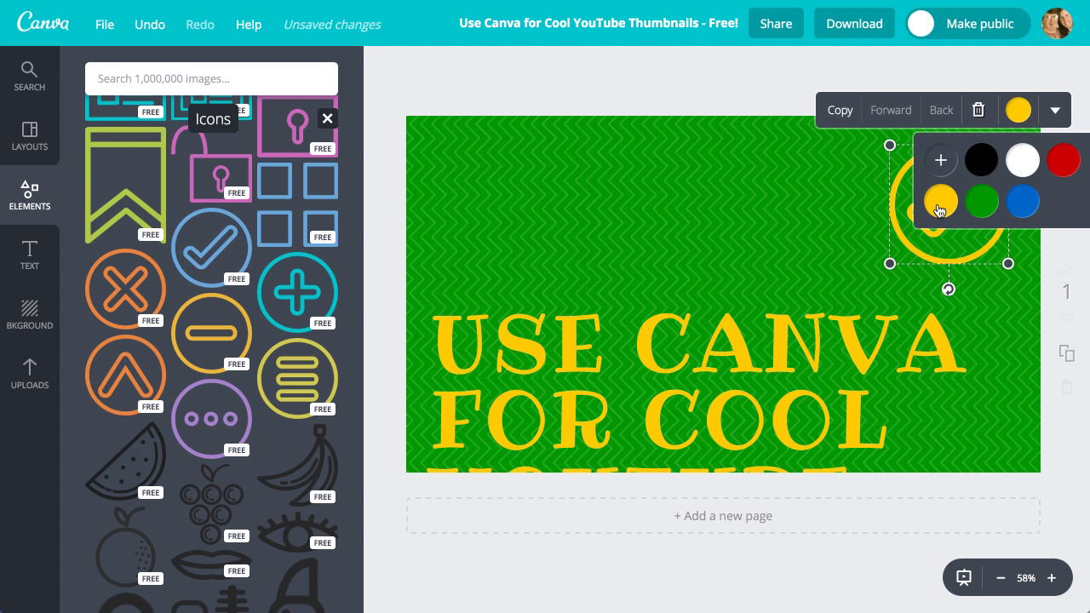
click(777, 84)
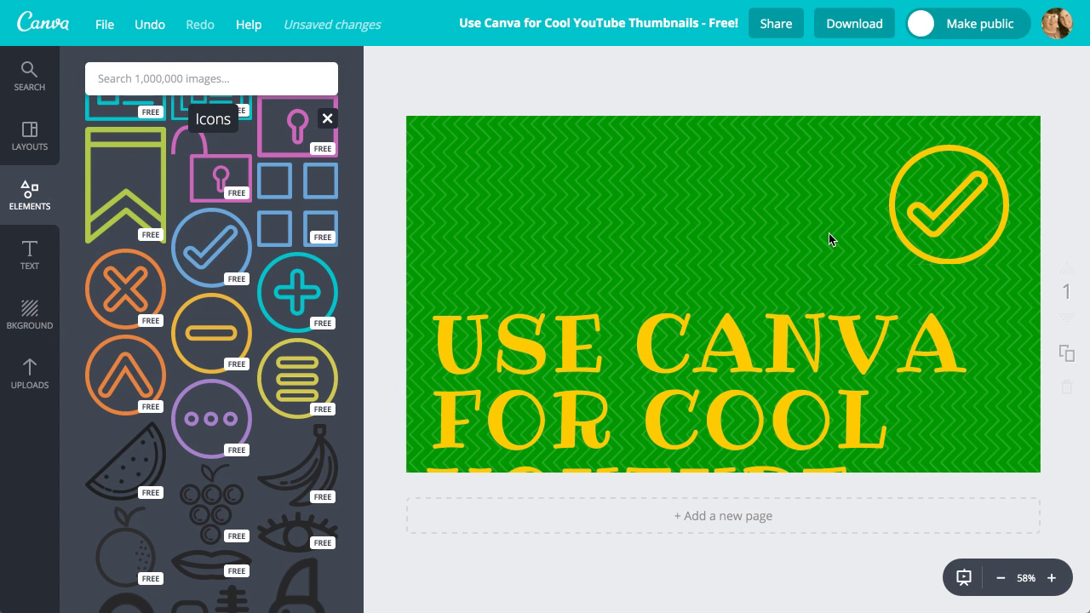
Step: Move the title back up to fill the thumbnail and fit the checkmark icon just inside the right edge, above the end of THUMBNAILS
drag(890, 199, 951, 241)
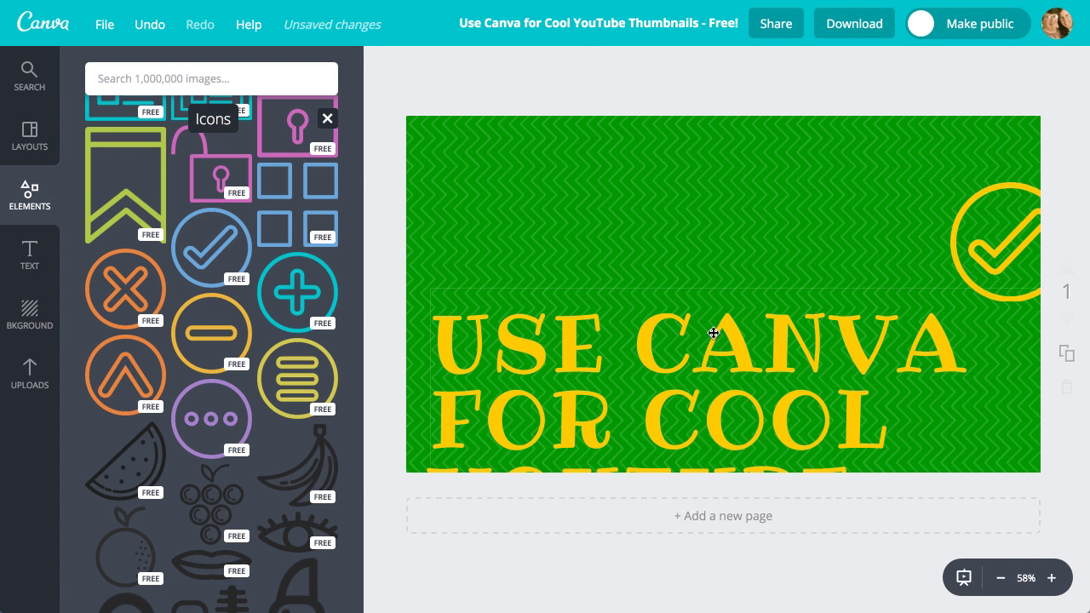
drag(644, 344, 627, 179)
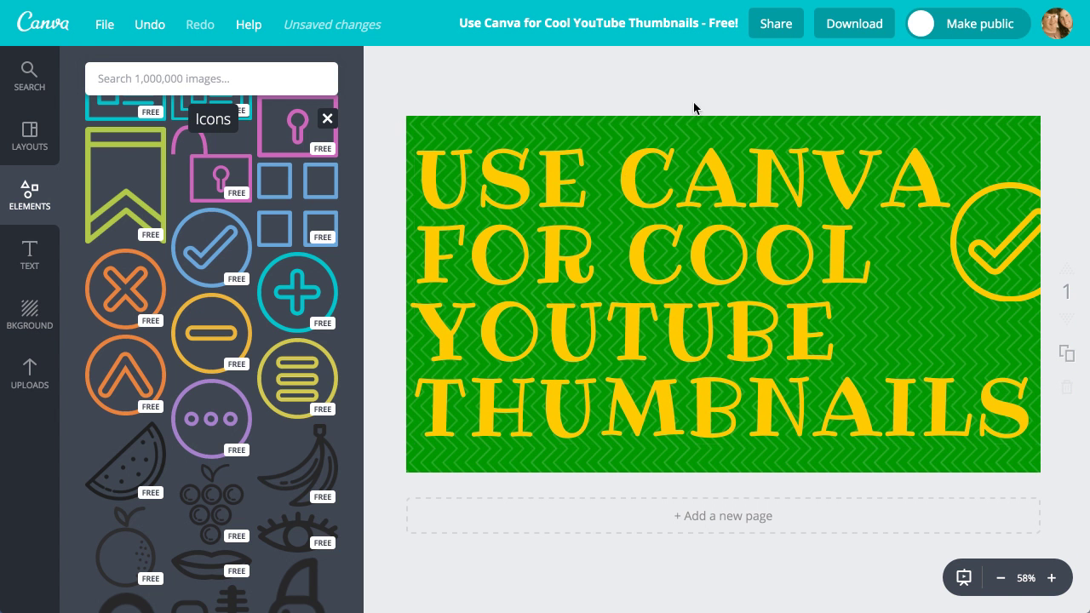
key(shift+Down)
key(shift+Down)
key(shift+Down)
key(shift+Left)
key(shift+Left)
key(shift+Left)
key(shift+Left)
key(shift+Left)
key(shift+Left)
click(1026, 231)
drag(1032, 233, 1015, 280)
drag(707, 207, 765, 182)
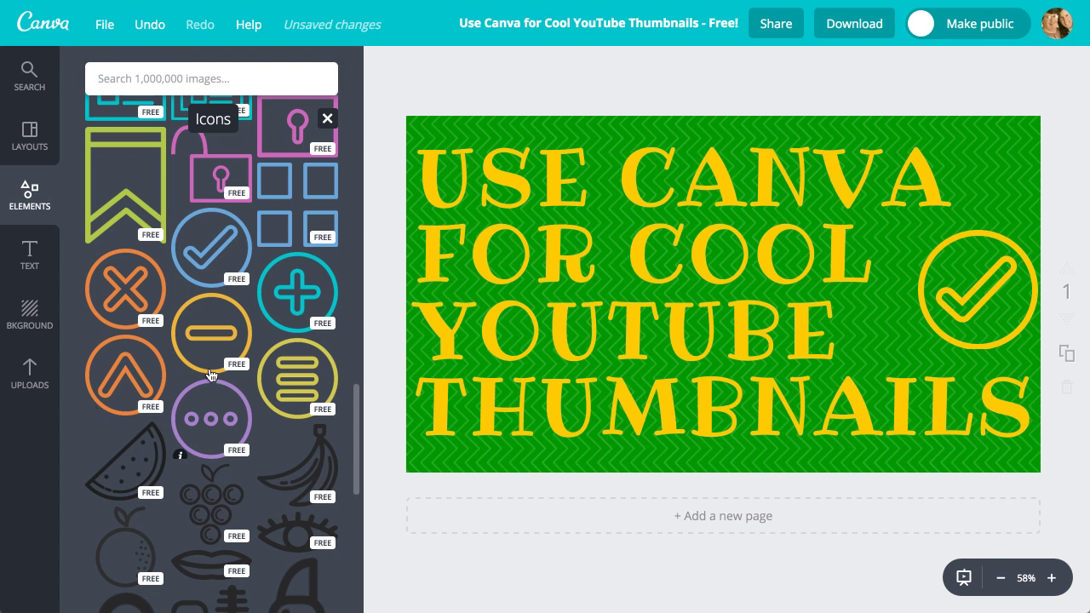
Step: Look through more free icons and the text presets, and add the NYC MANHATTAN text design over the title
scroll(235, 408, down, 15)
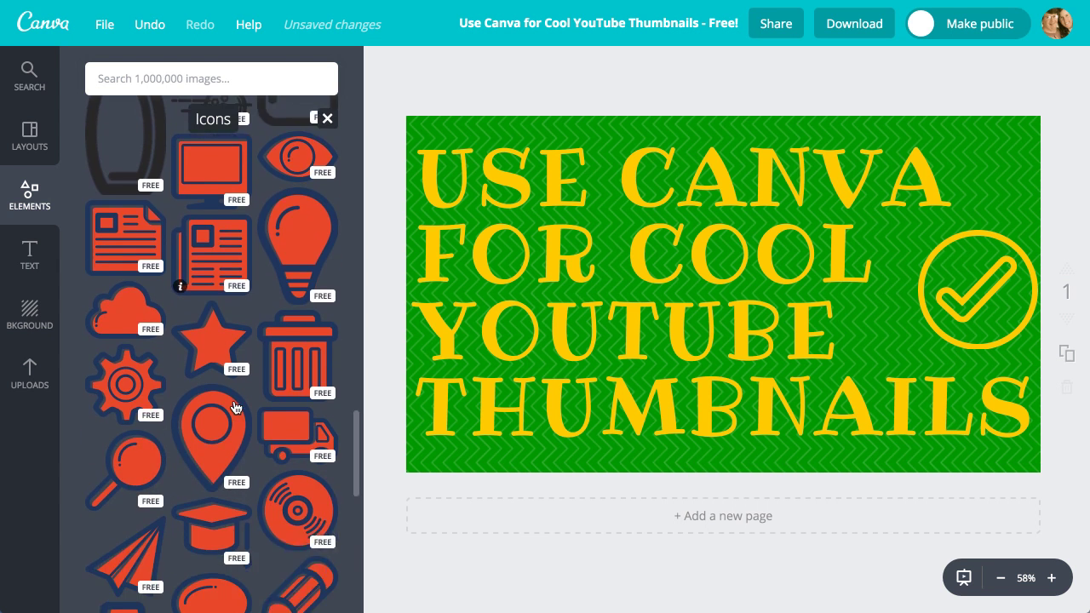
scroll(235, 407, down, 5)
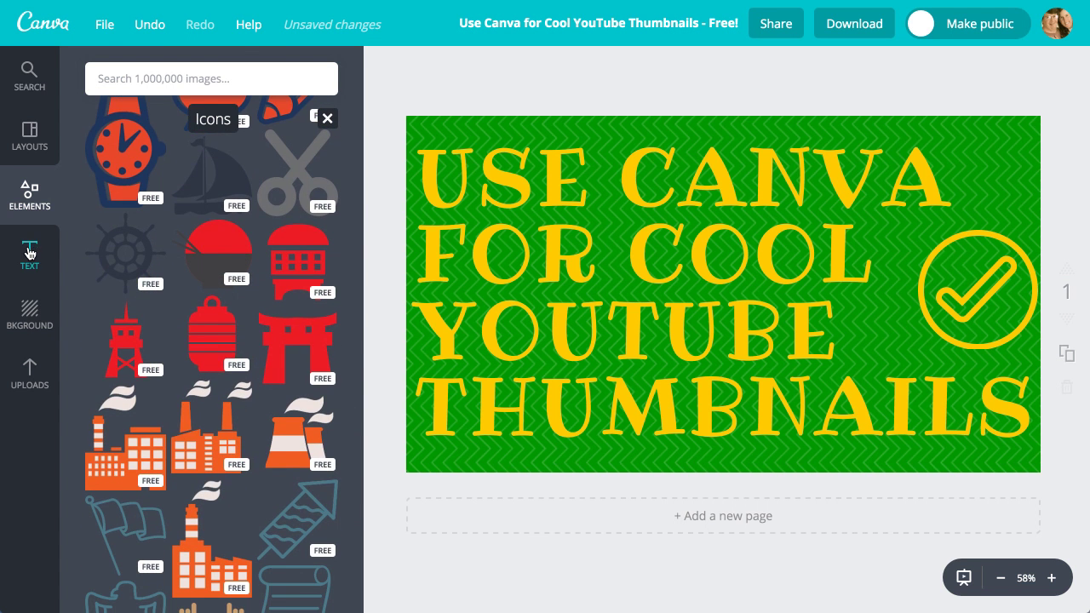
click(29, 253)
scroll(187, 291, down, 5)
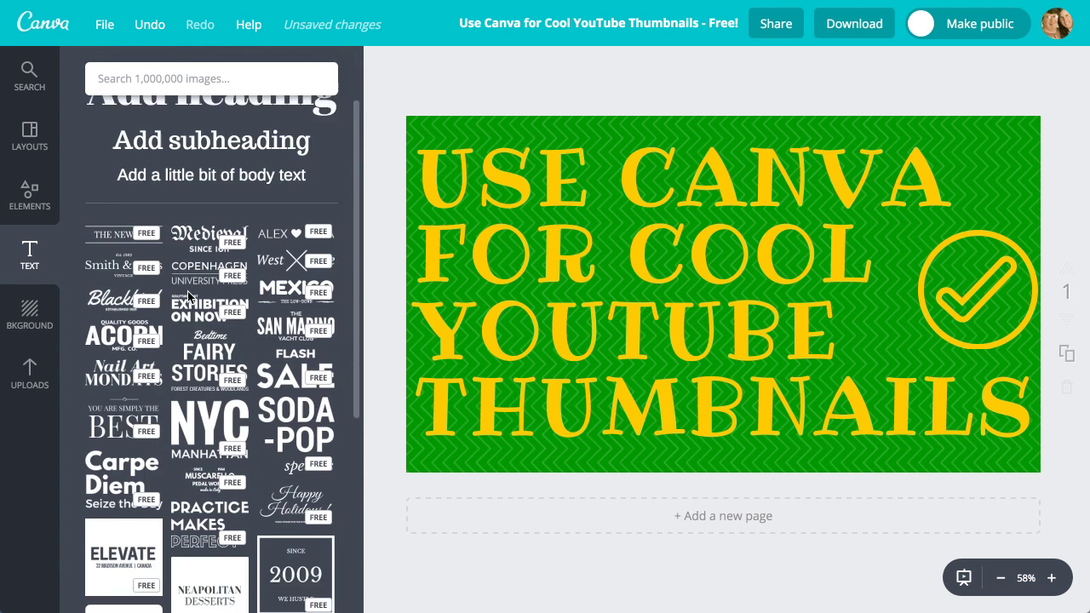
scroll(188, 295, down, 3)
scroll(188, 295, up, 3)
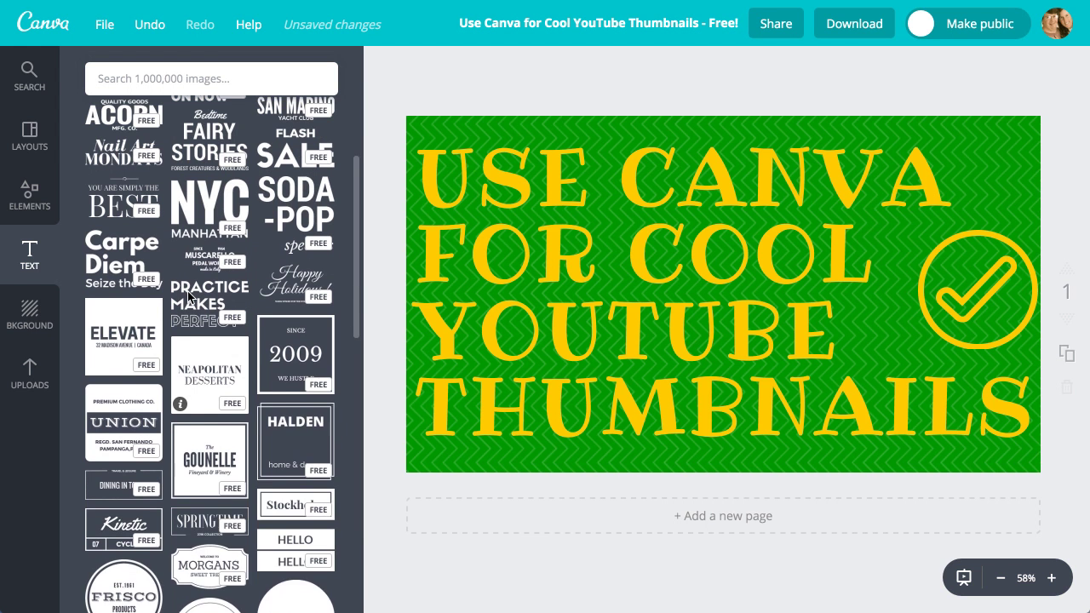
drag(209, 266, 696, 228)
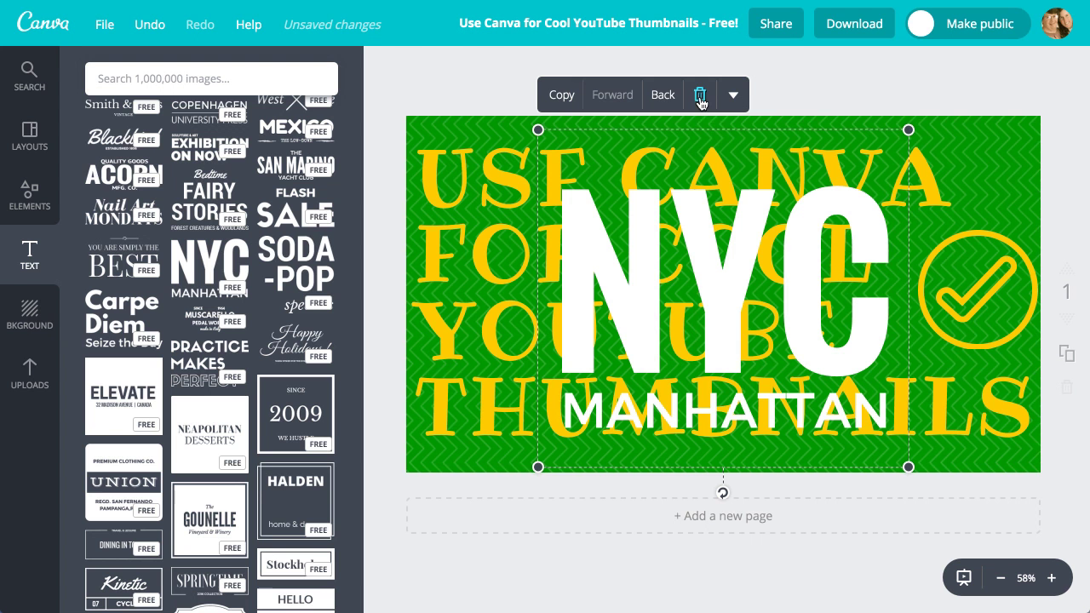
Step: Recolor the NYC lettering of the added text design red
click(822, 86)
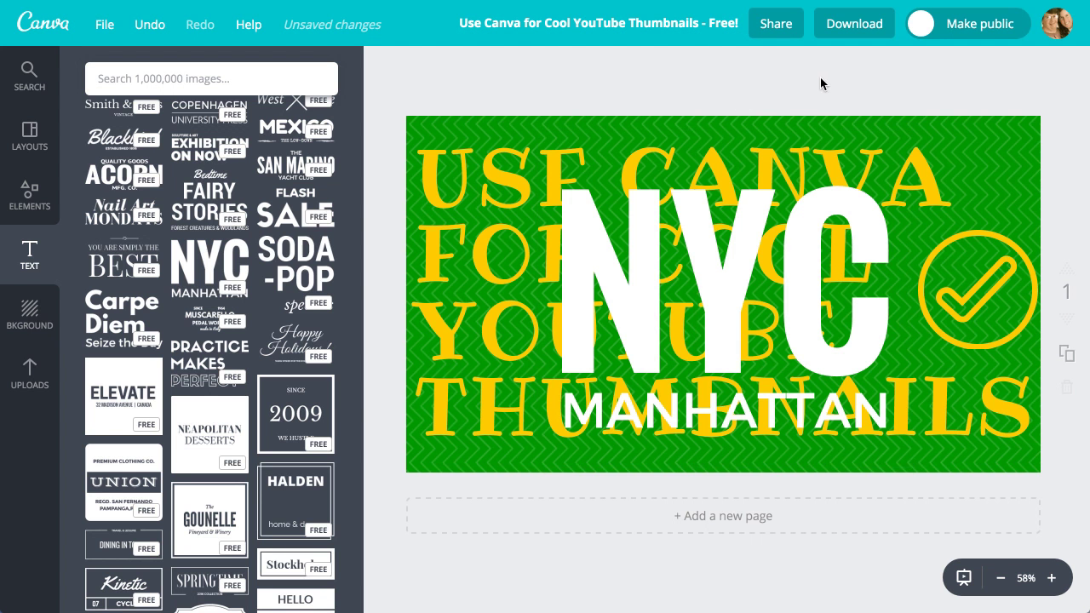
double_click(702, 221)
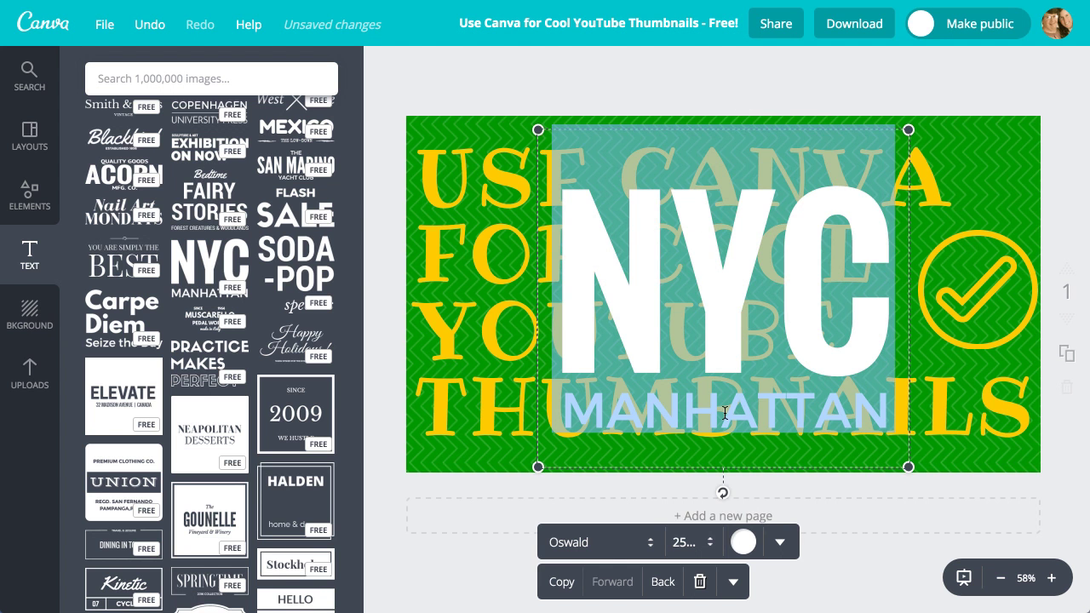
click(781, 552)
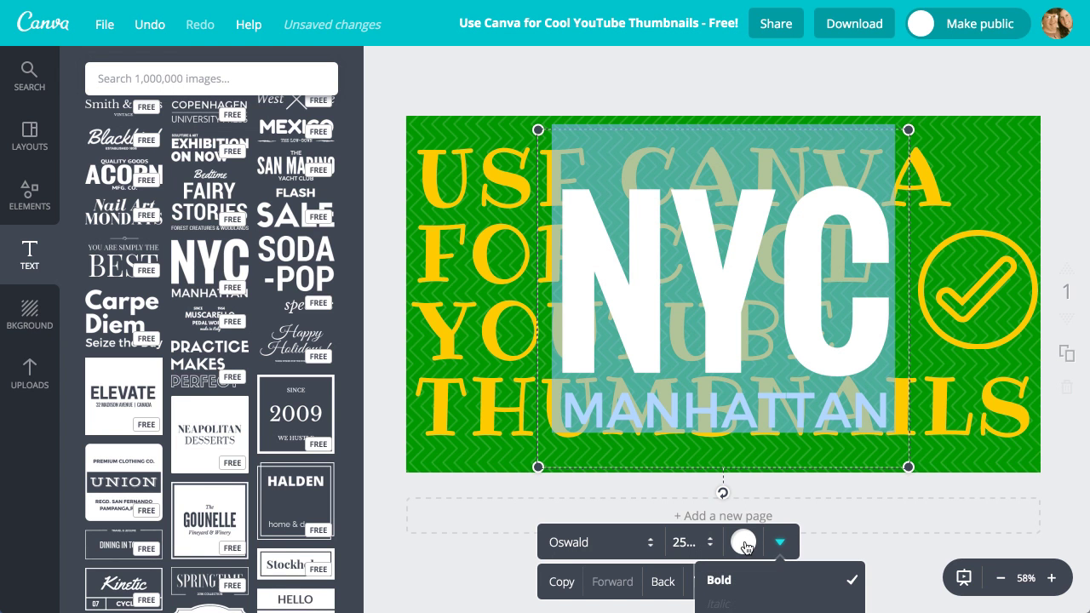
click(830, 535)
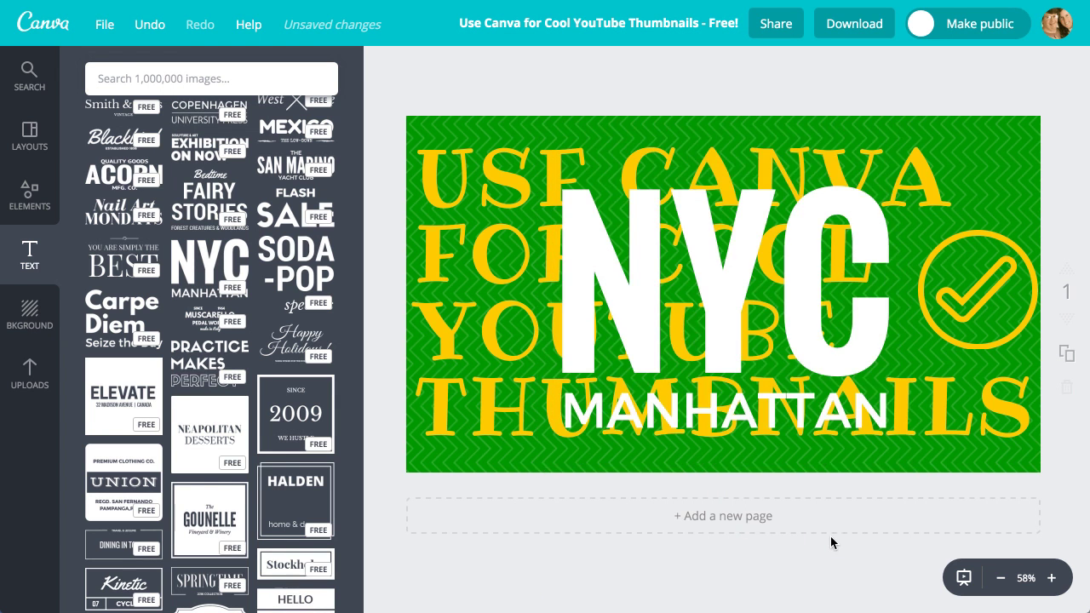
click(721, 300)
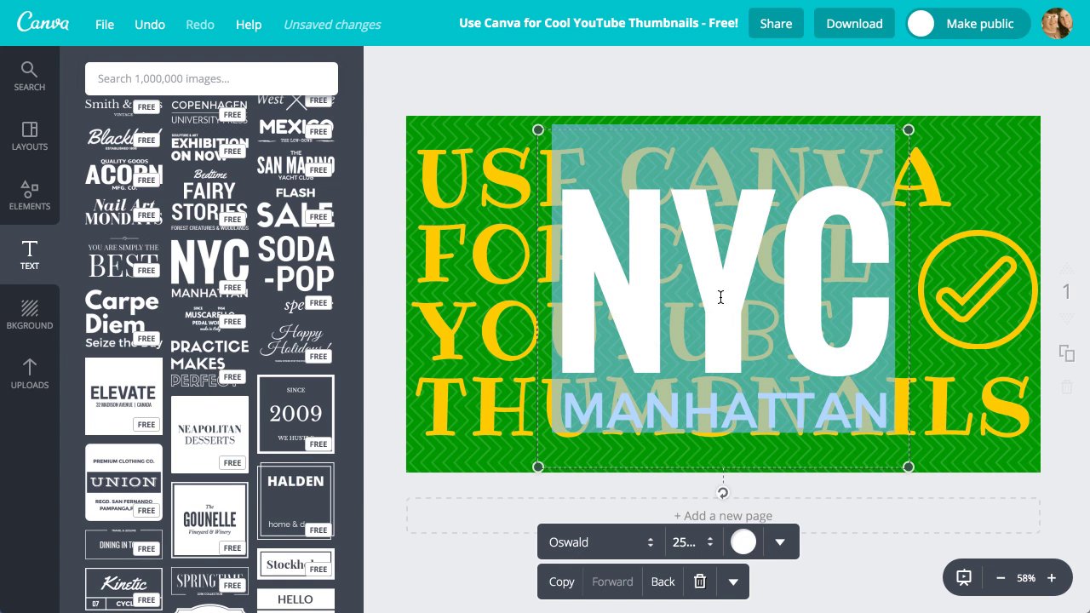
click(742, 543)
click(805, 458)
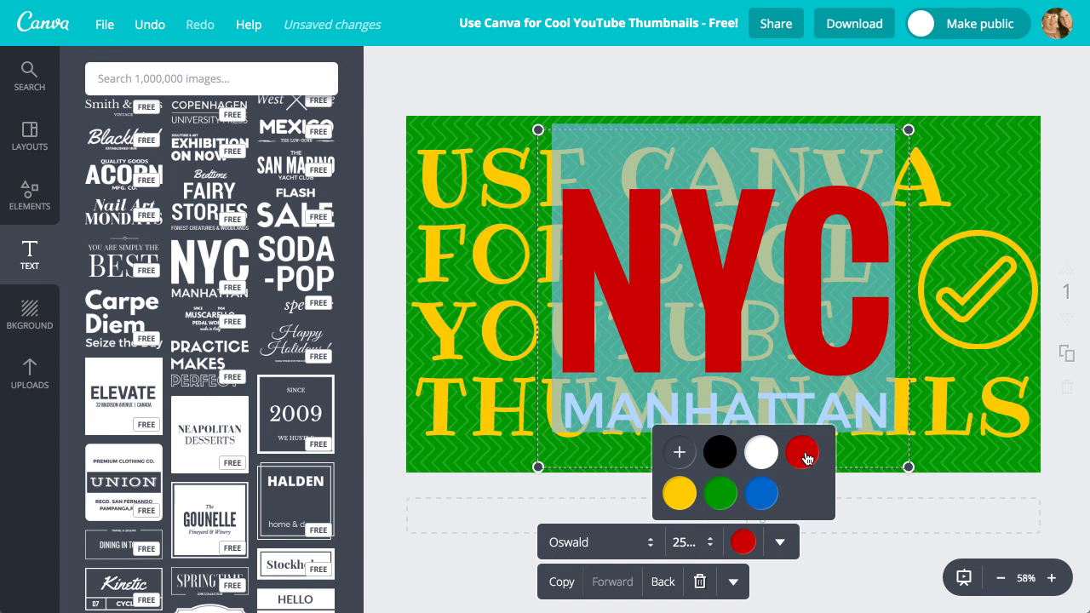
click(645, 85)
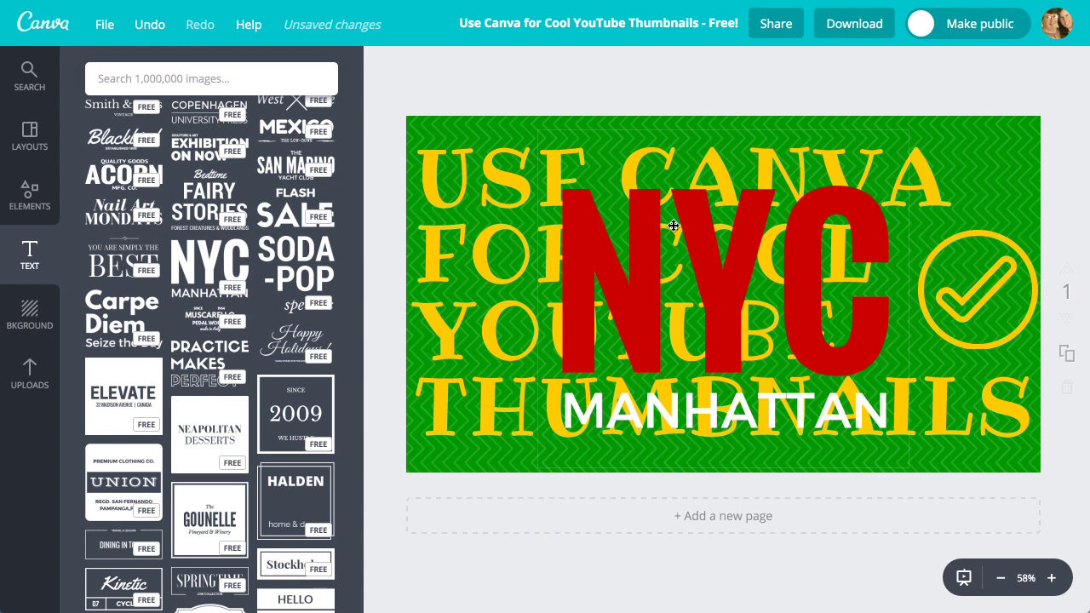
Step: Shift the NYC MANHATTAN text design slightly up and left, and delete it from the thumbnail
drag(710, 265, 691, 249)
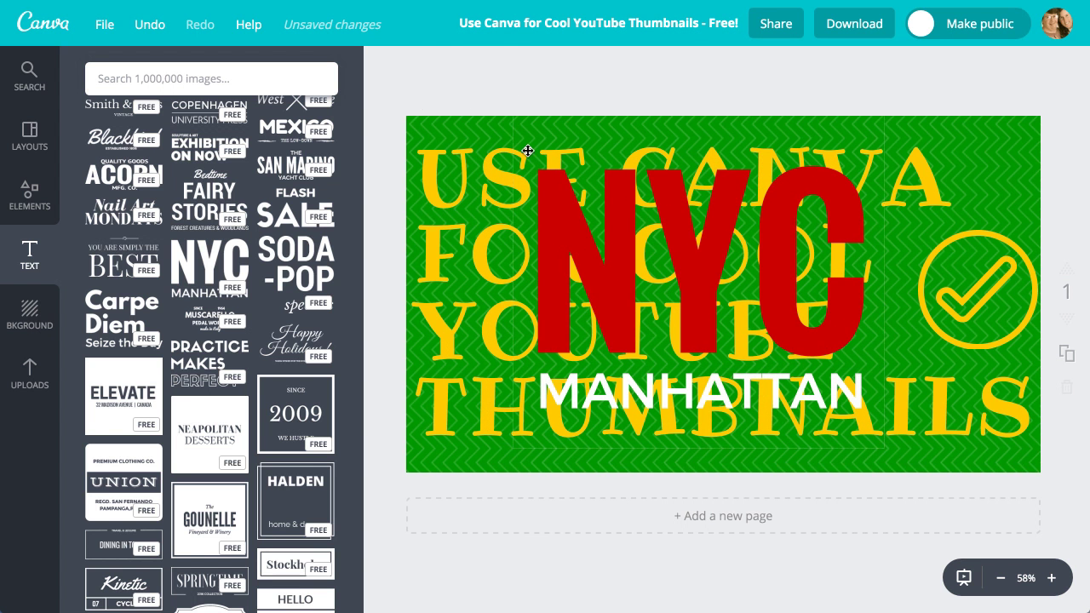
double_click(560, 219)
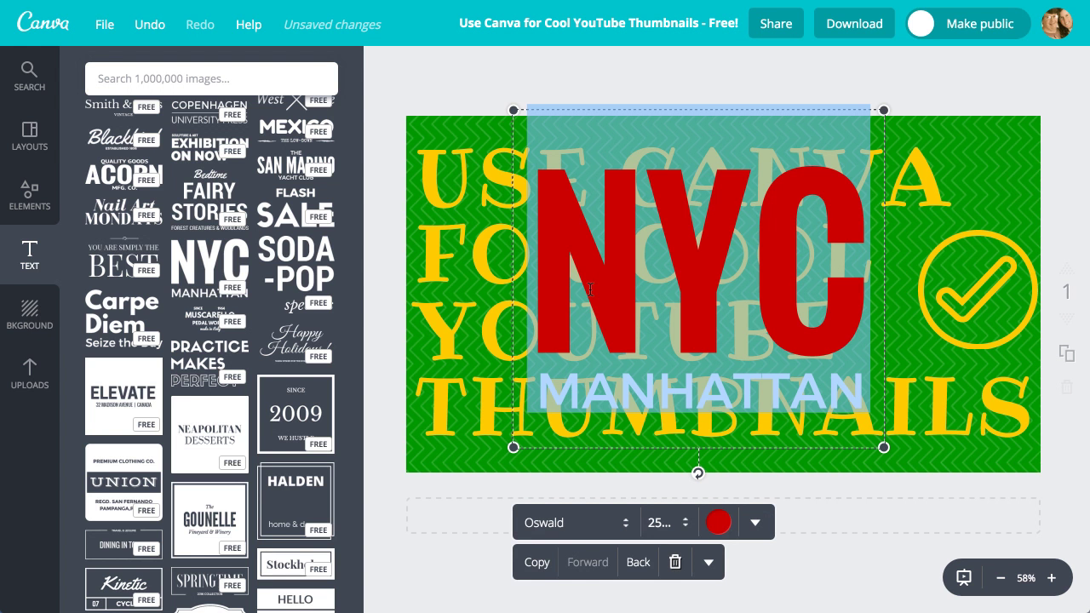
click(675, 563)
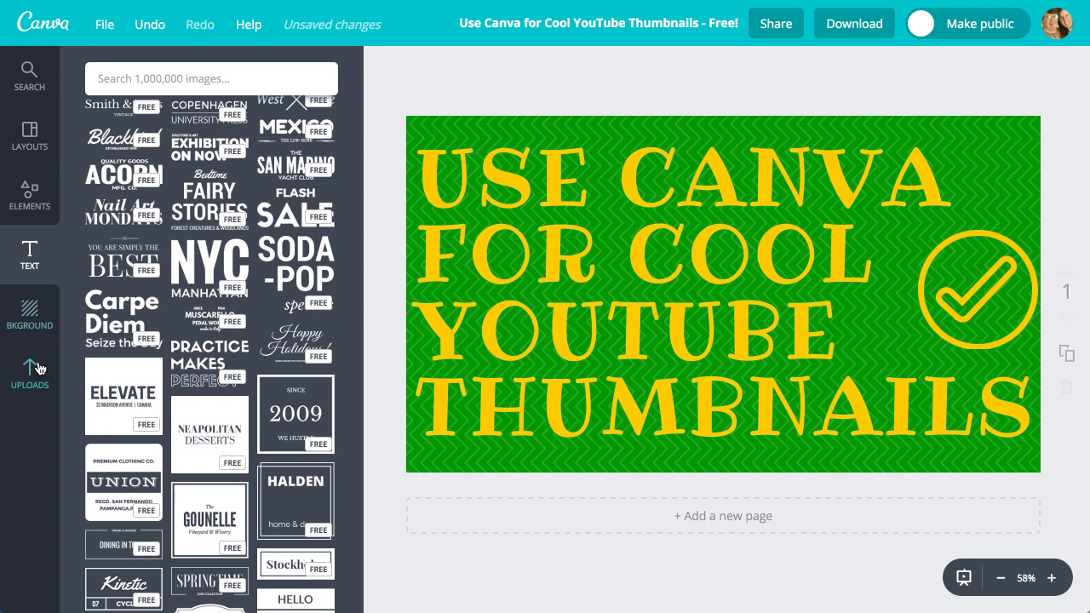
Step: Shift the checkmark icon slightly left and down, moving the title out of the way and back to its place
click(25, 194)
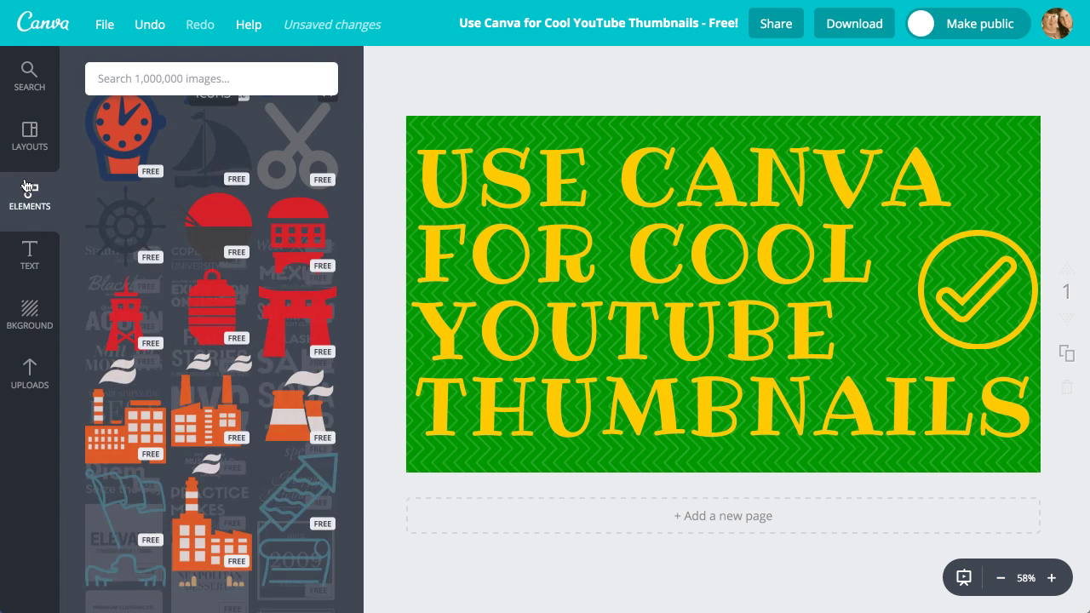
click(28, 143)
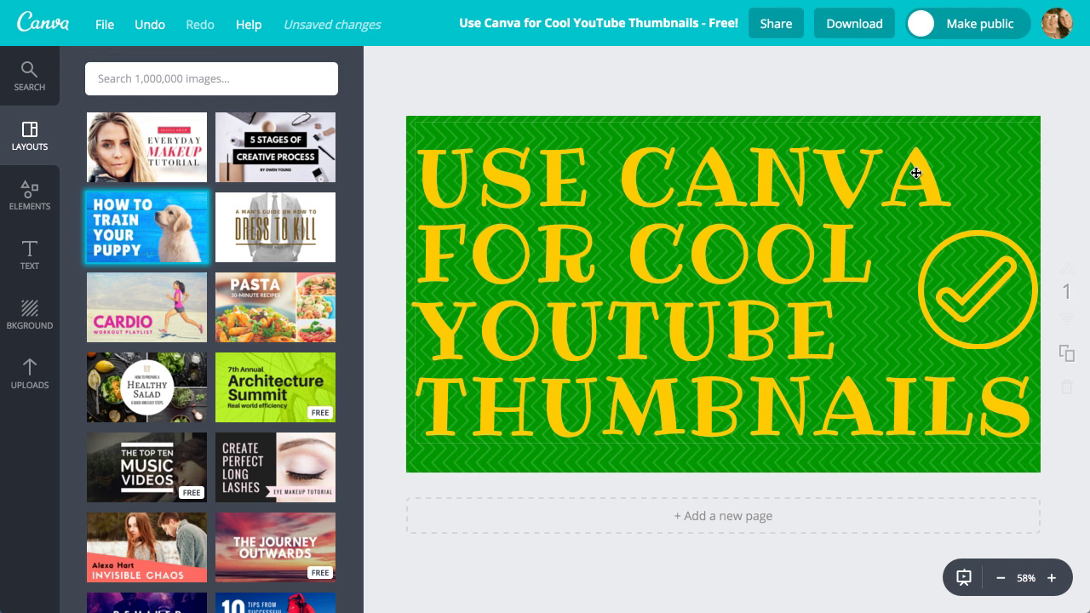
drag(922, 168, 690, 360)
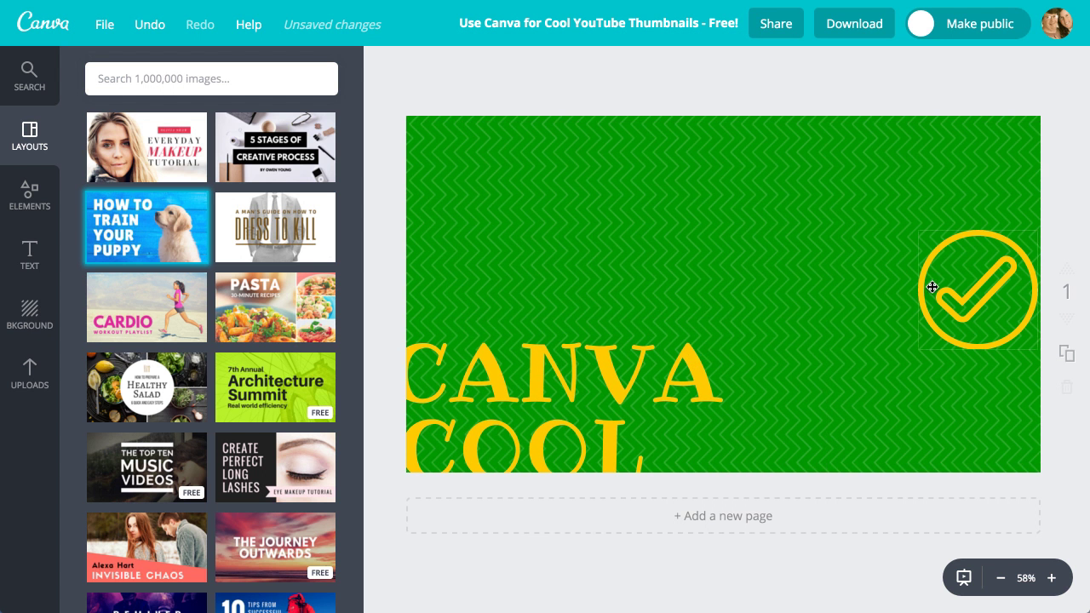
drag(960, 303, 949, 307)
drag(609, 373, 821, 185)
drag(851, 183, 830, 178)
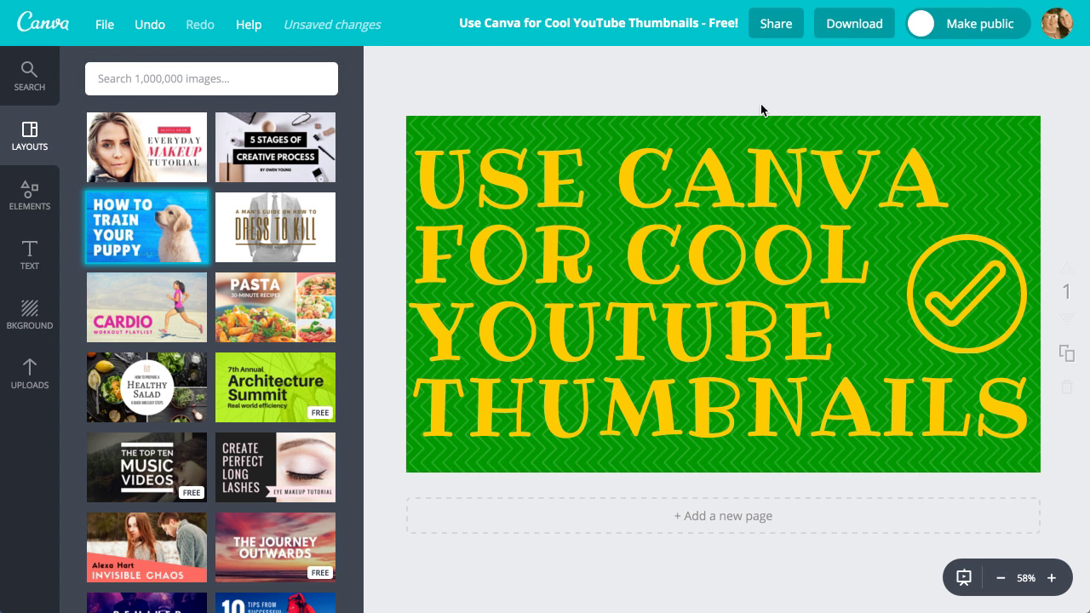
Step: Download the thumbnail as a high-quality PNG image and show the file in the Downloads folder in Finder
click(847, 25)
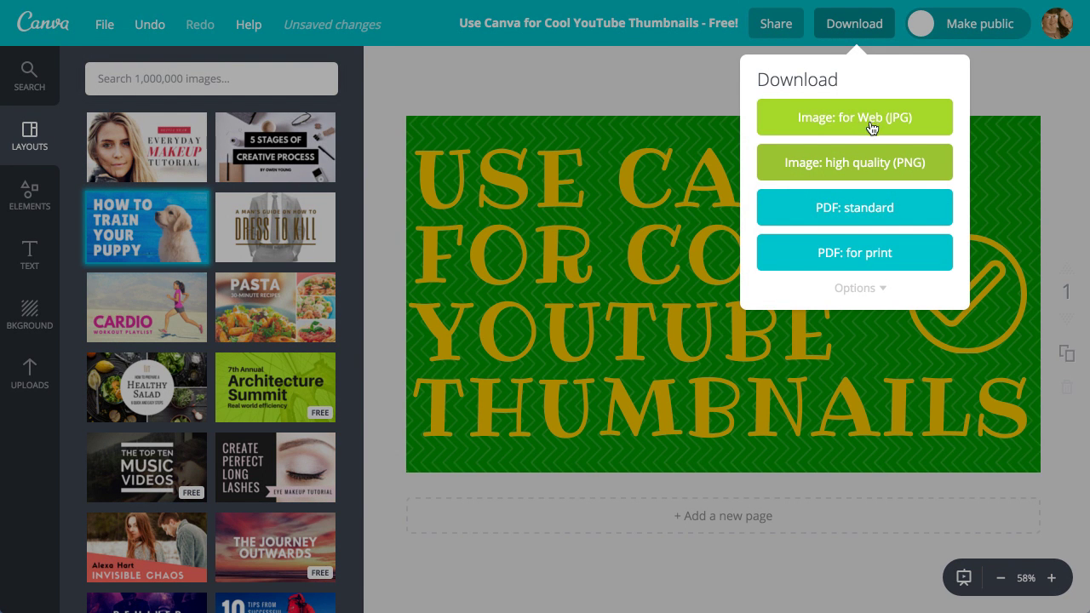
click(899, 169)
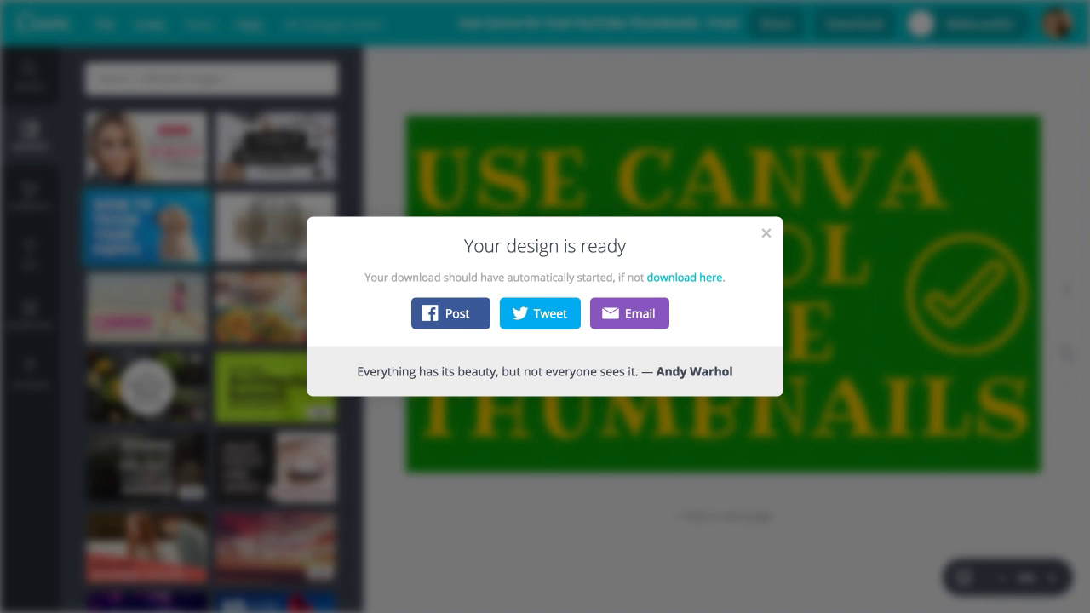
click(187, 610)
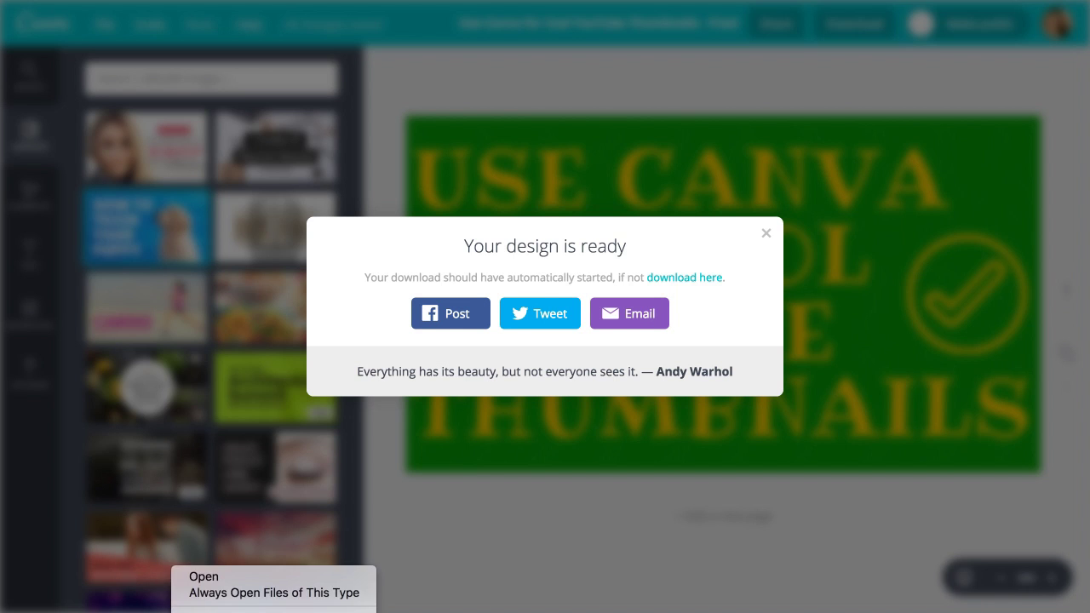
click(205, 573)
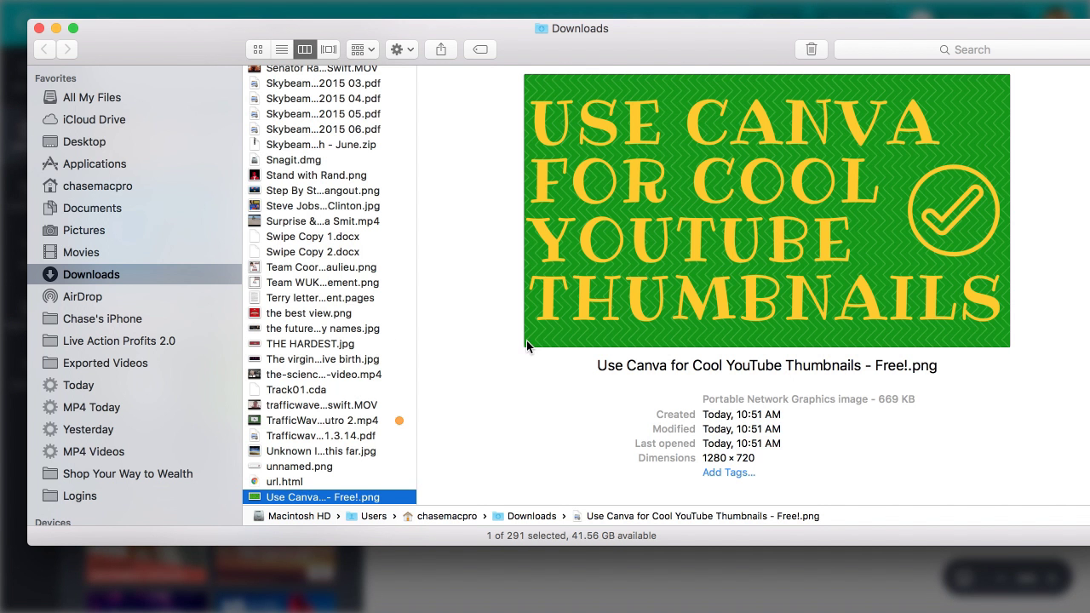
Step: Preview the downloaded PNG full screen, check its pixel dimensions in the file details, and close the Finder window
key(alt+space)
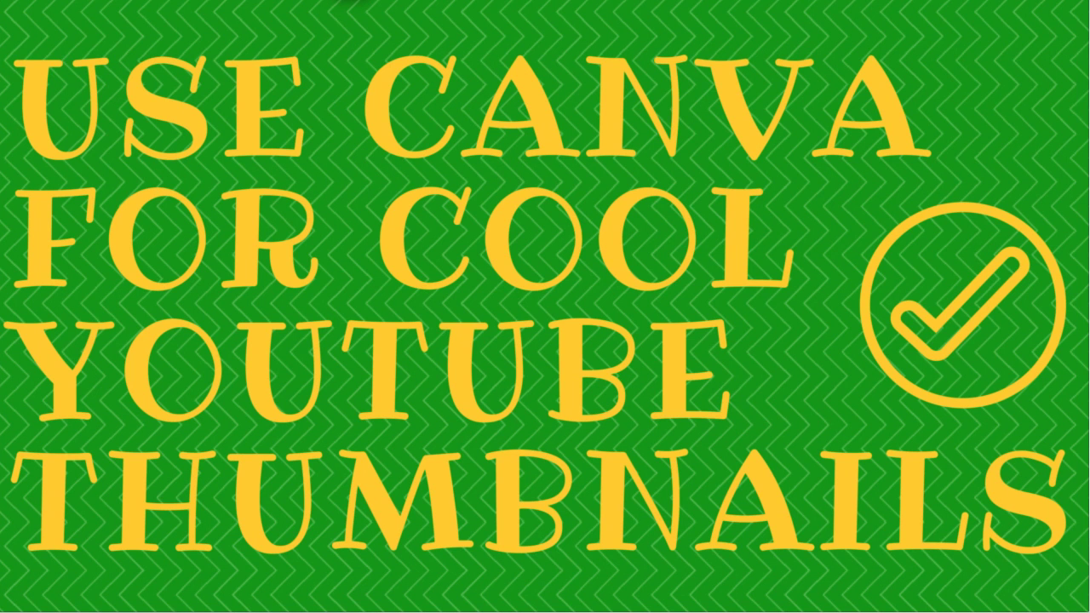
key(Escape)
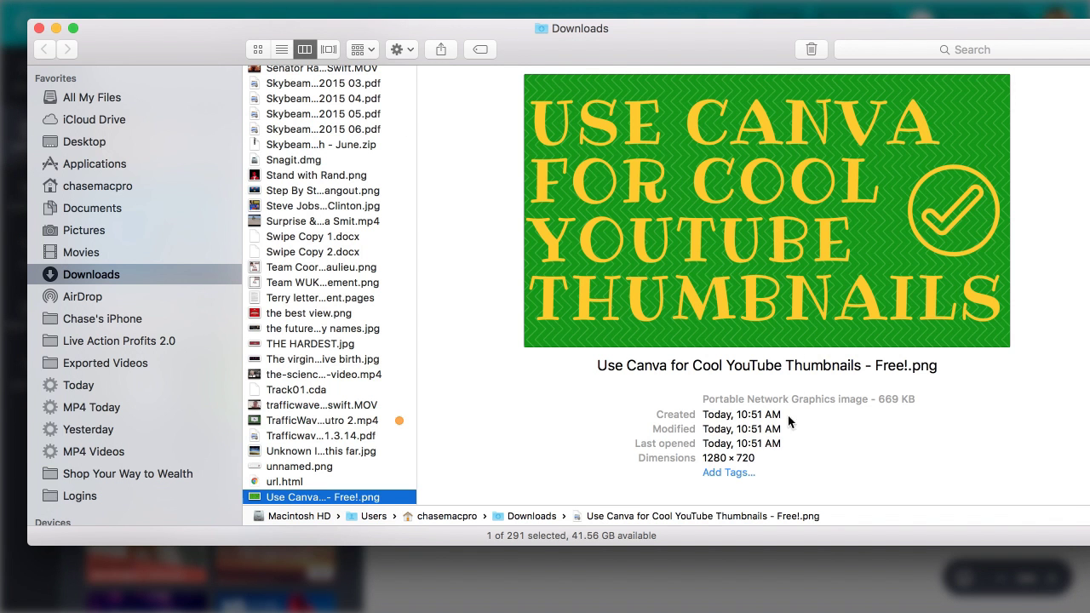
drag(701, 461, 761, 464)
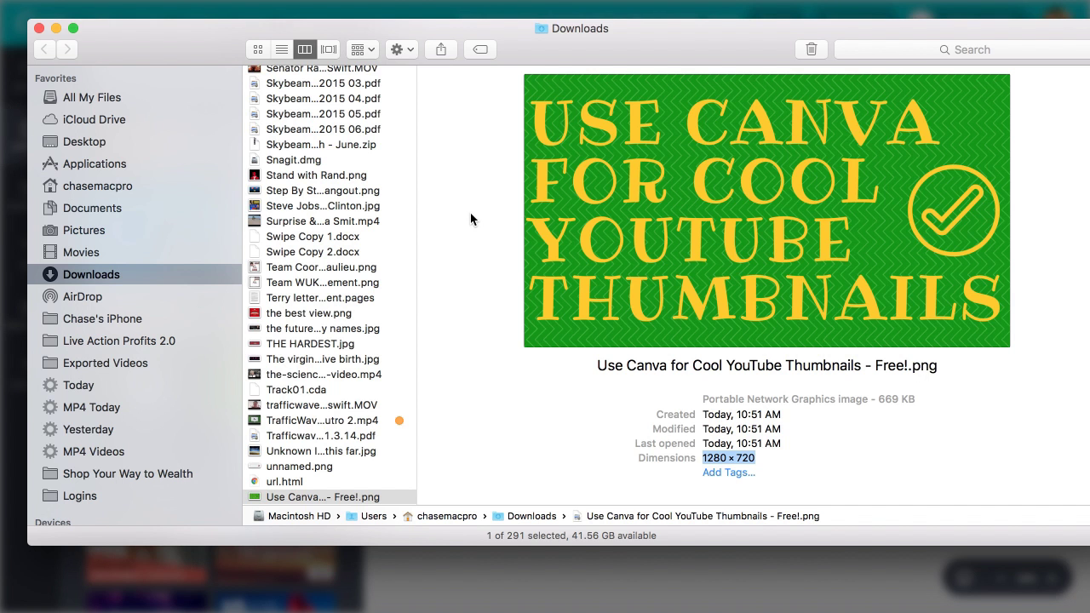
key(super+w)
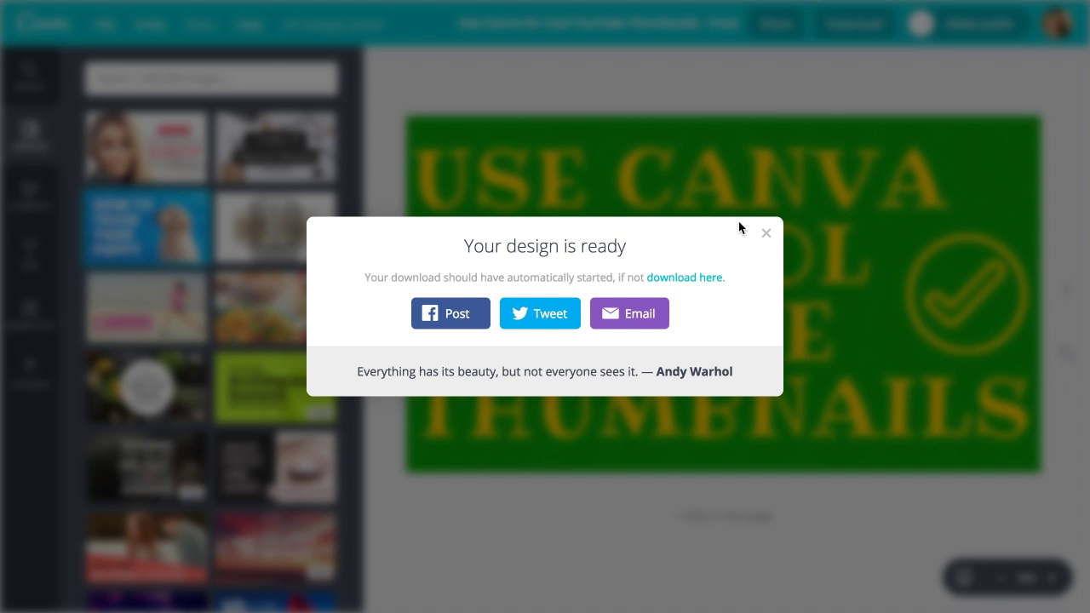
Step: Close the download confirmation and check when the thumbnail design was last saved
click(765, 235)
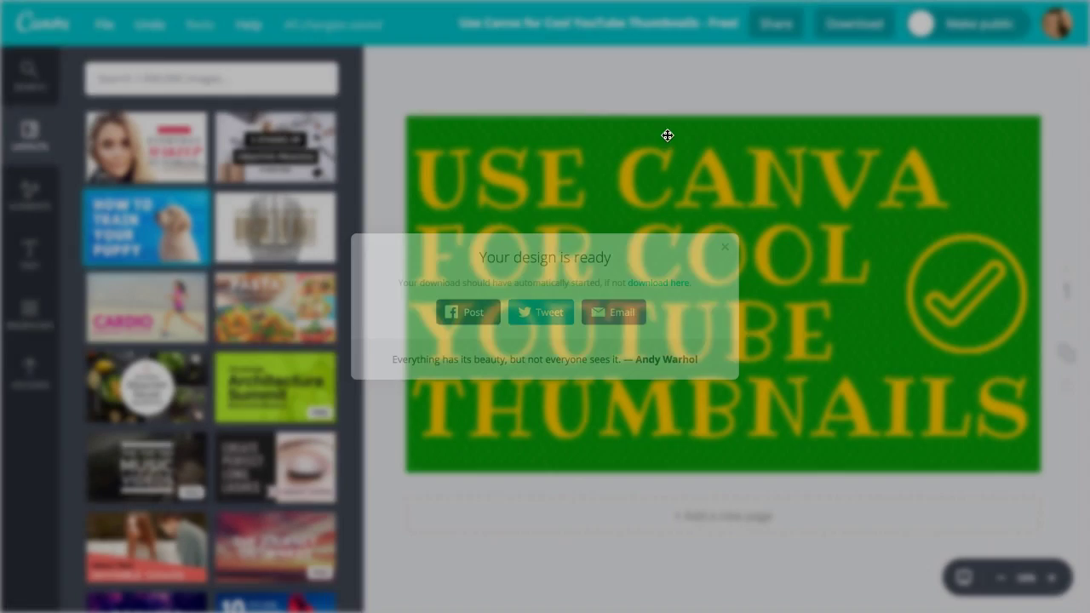
click(107, 27)
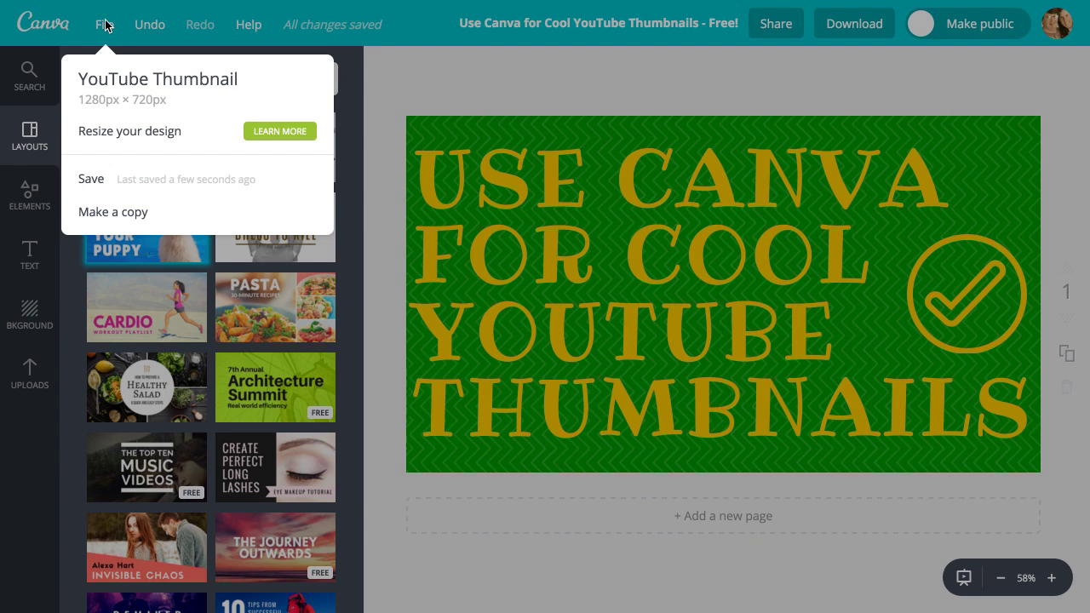
click(107, 26)
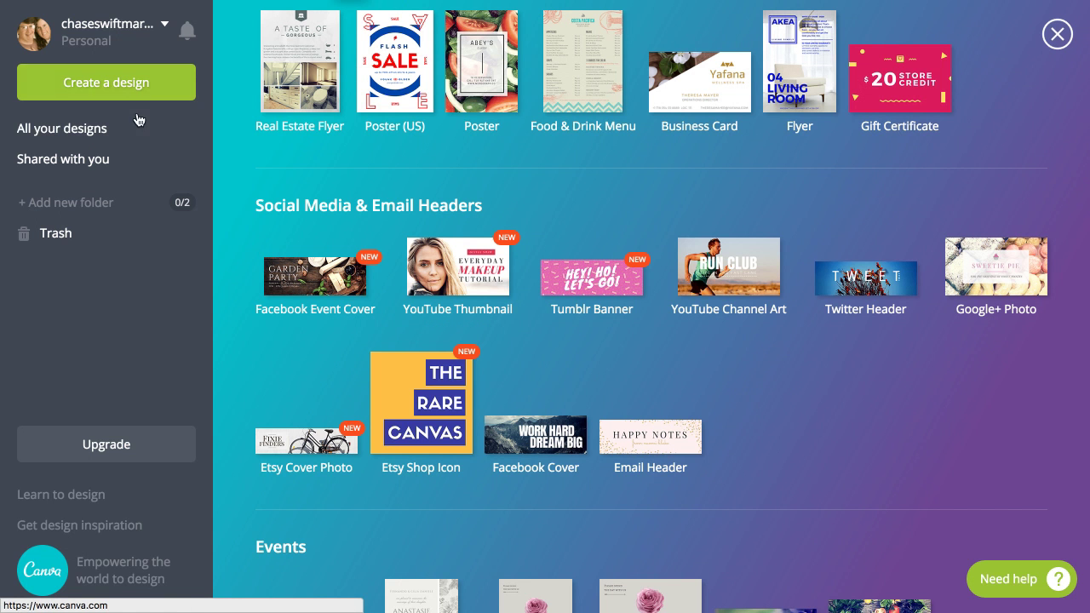
Step: Browse the list of all saved designs from the home page and reopen "Use Canva for Cool YouTube Thumbnails - Free!" in the editor
click(80, 129)
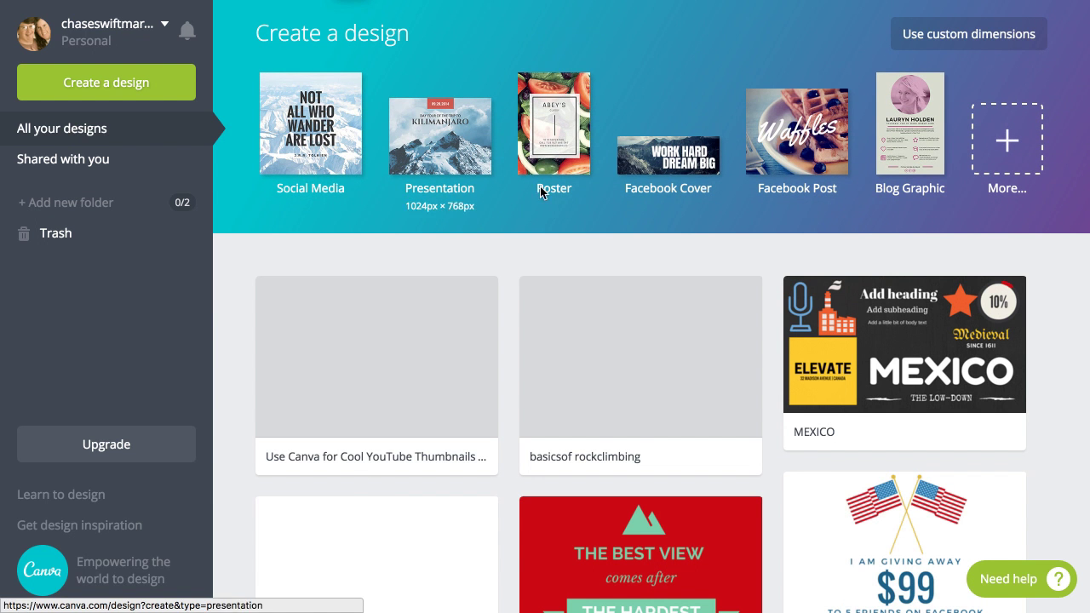
scroll(727, 350, down, 6)
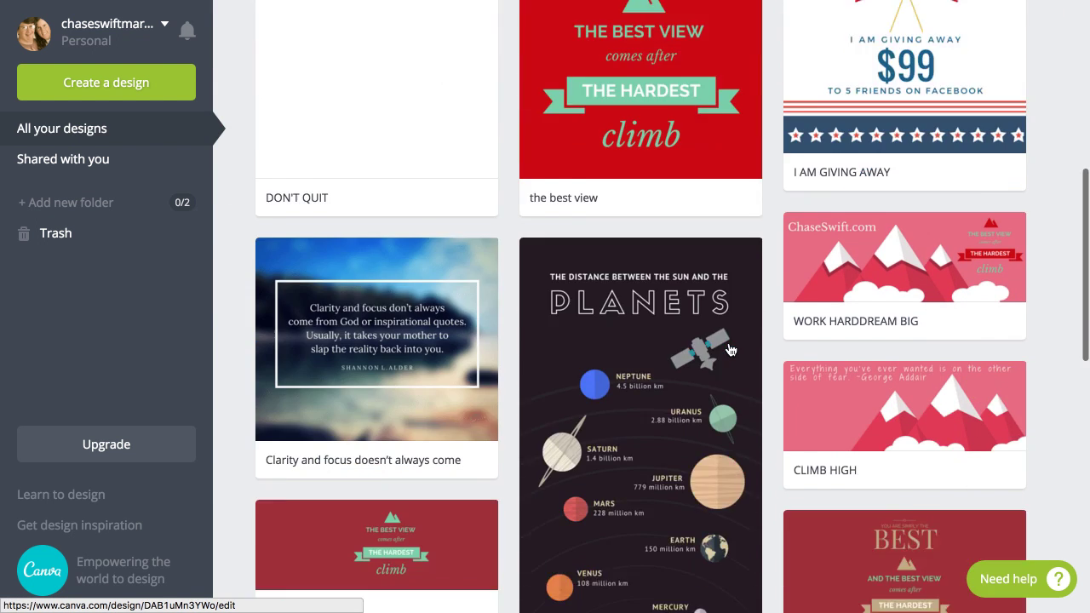
scroll(728, 349, down, 9)
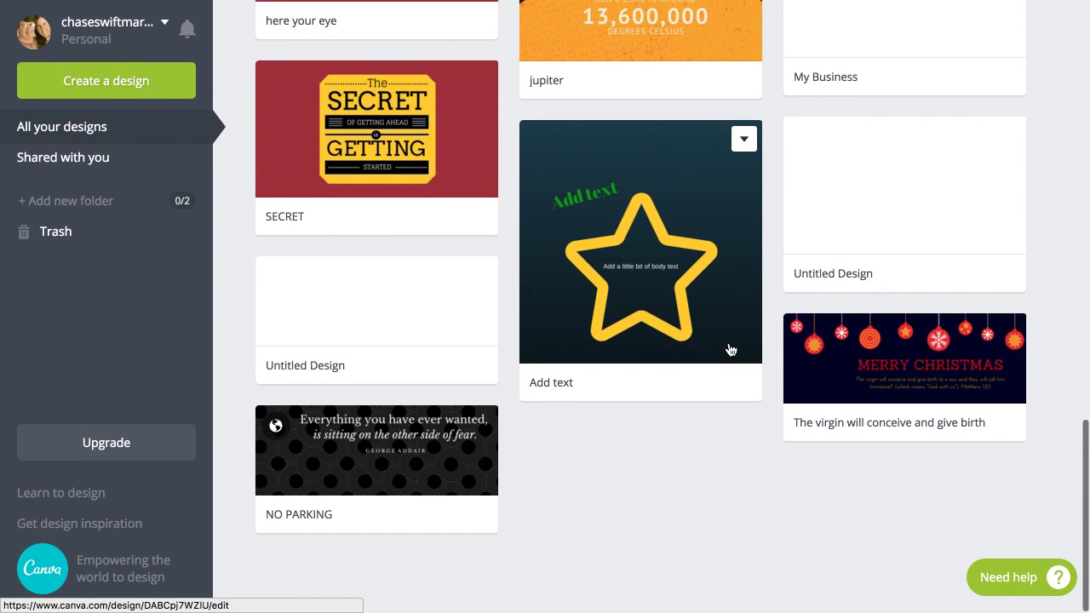
scroll(728, 349, up, 13)
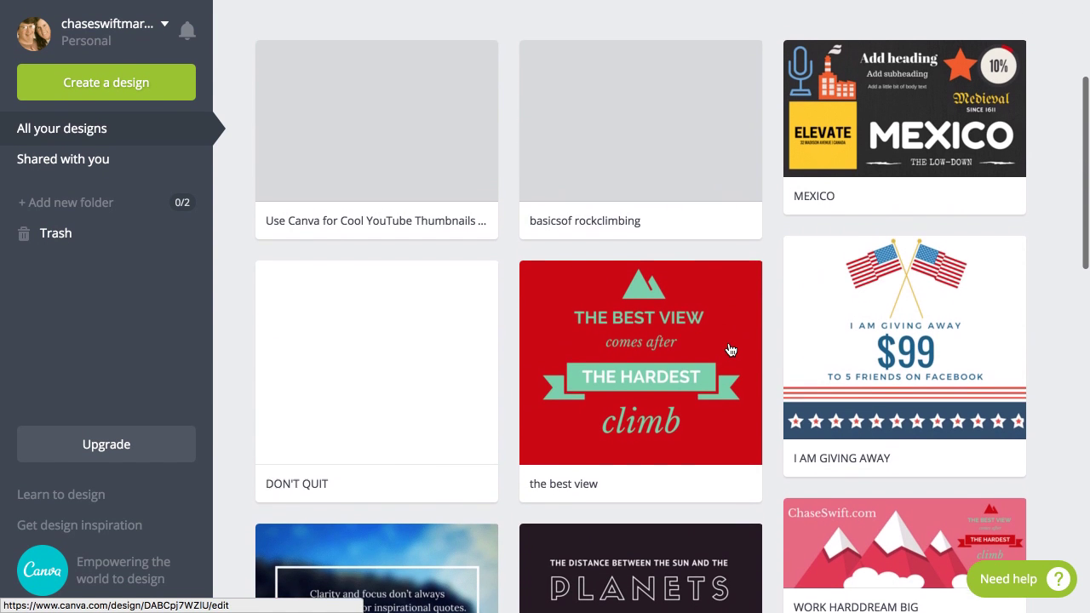
scroll(416, 284, up, 1)
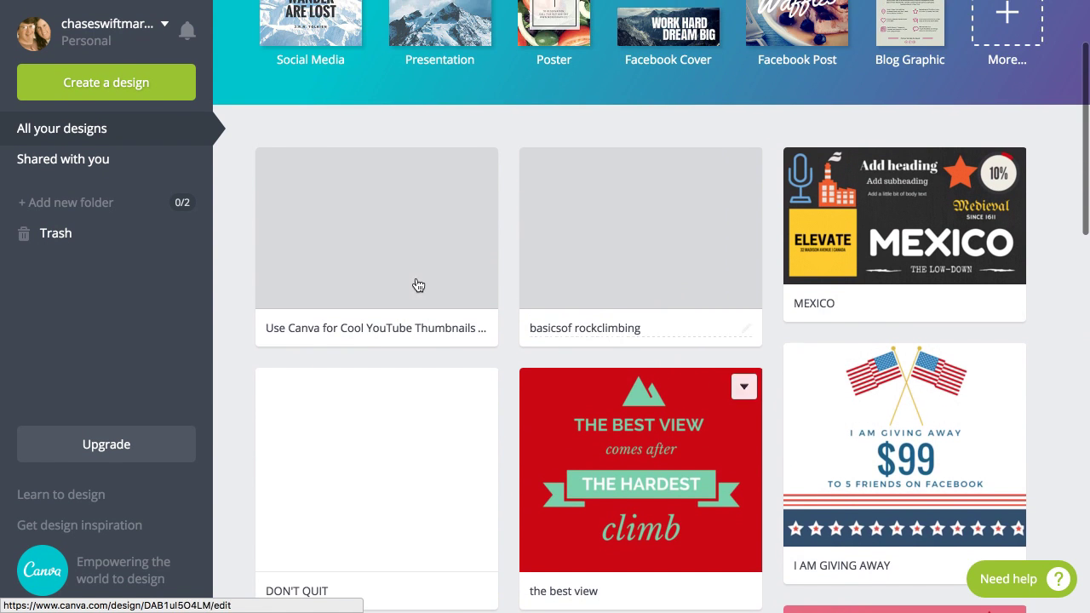
click(382, 232)
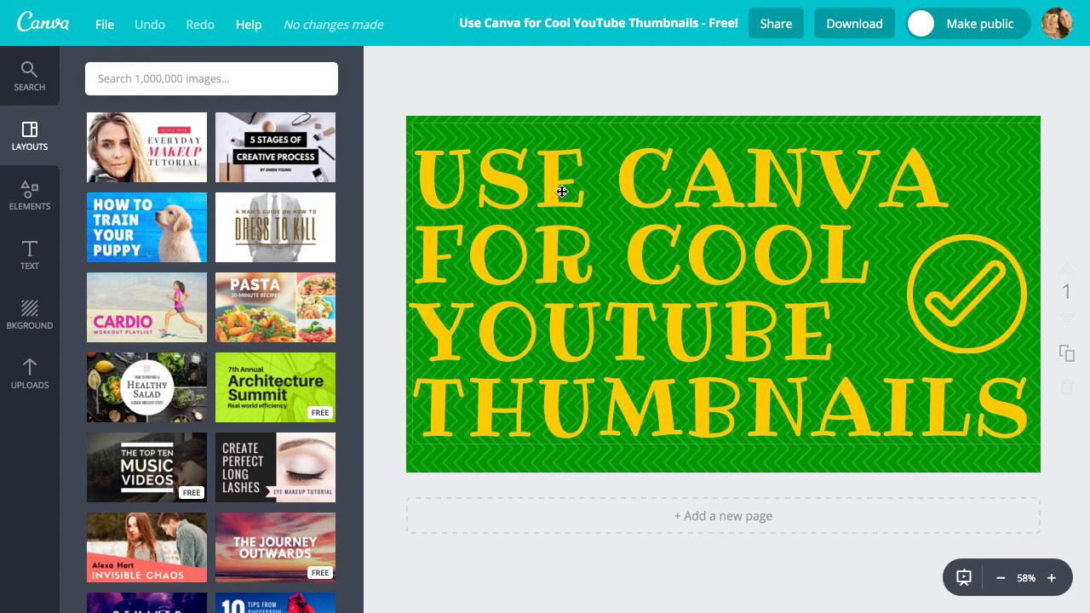
Step: Switch to Finder to view the downloaded PNG, shift its window slightly down and left, and switch back to Google Chrome
key(super+Tab)
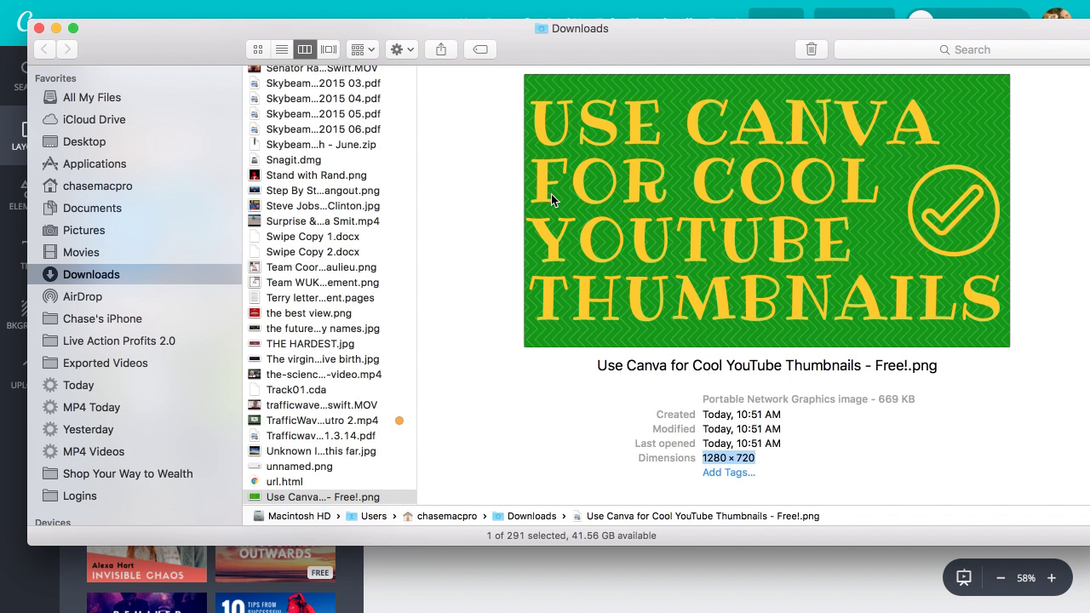
drag(553, 45, 547, 82)
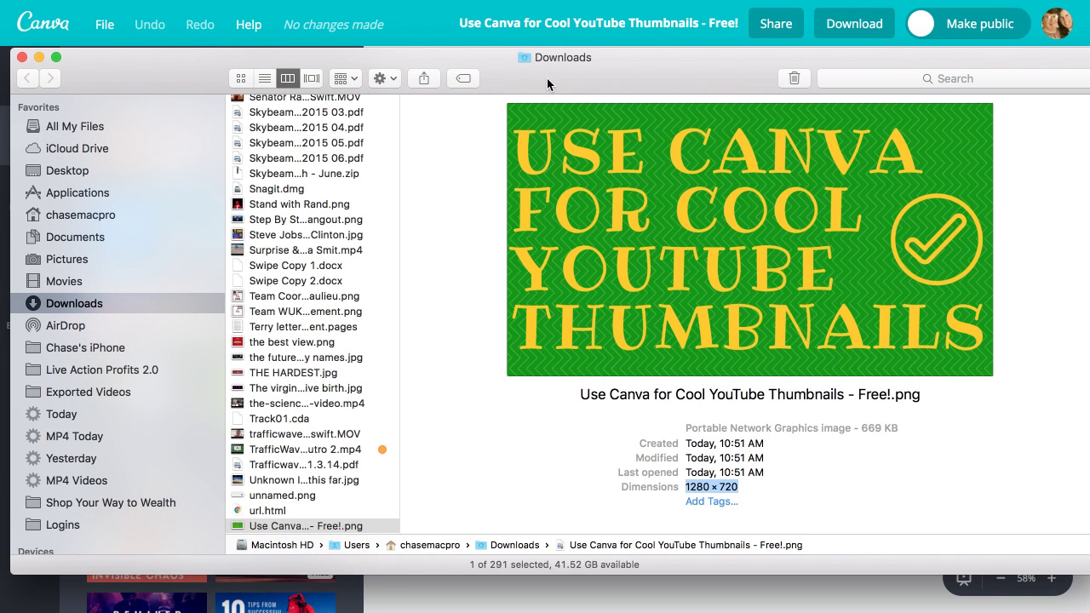
key(super+Tab)
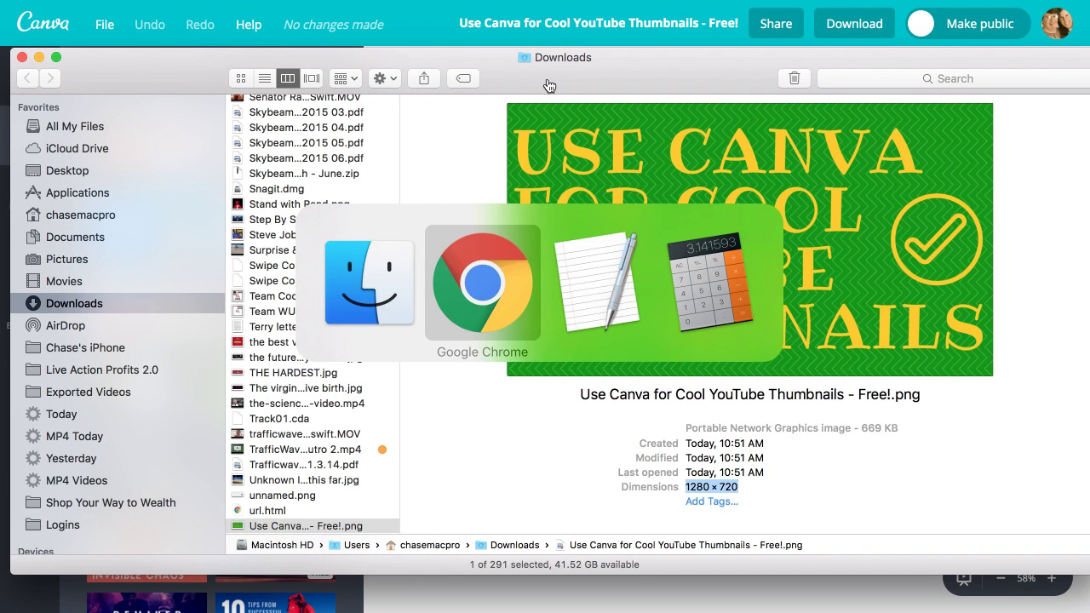